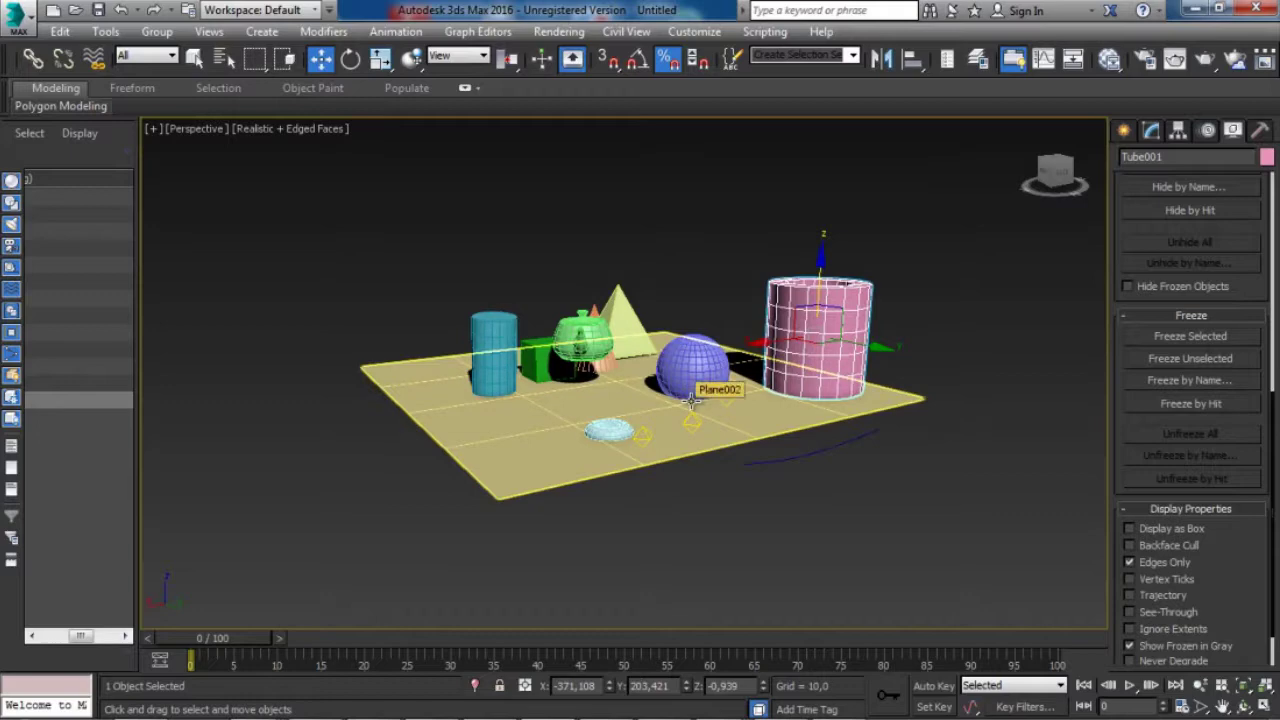
- Turn on See-Through display for the purple sphere and clear the selection
alt+middle_drag(743, 420, 780, 392)
scroll(718, 392, up, 3)
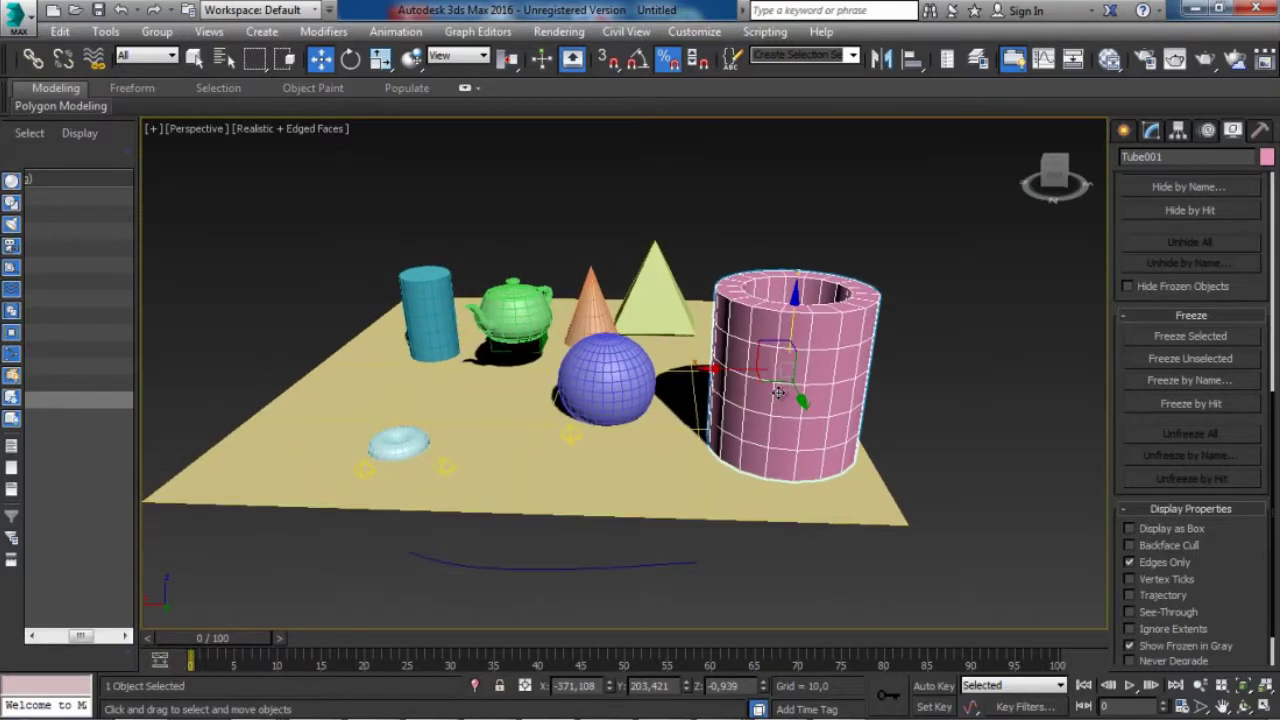
click(620, 378)
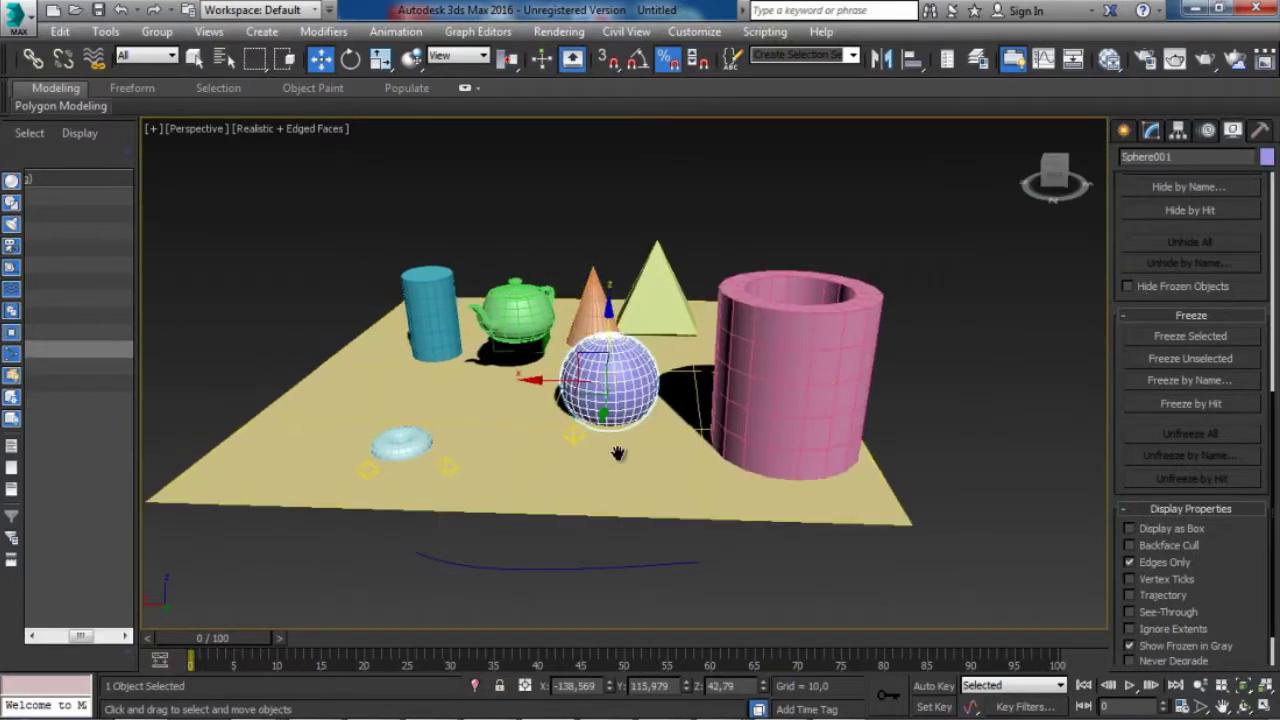
middle_drag(623, 451, 650, 485)
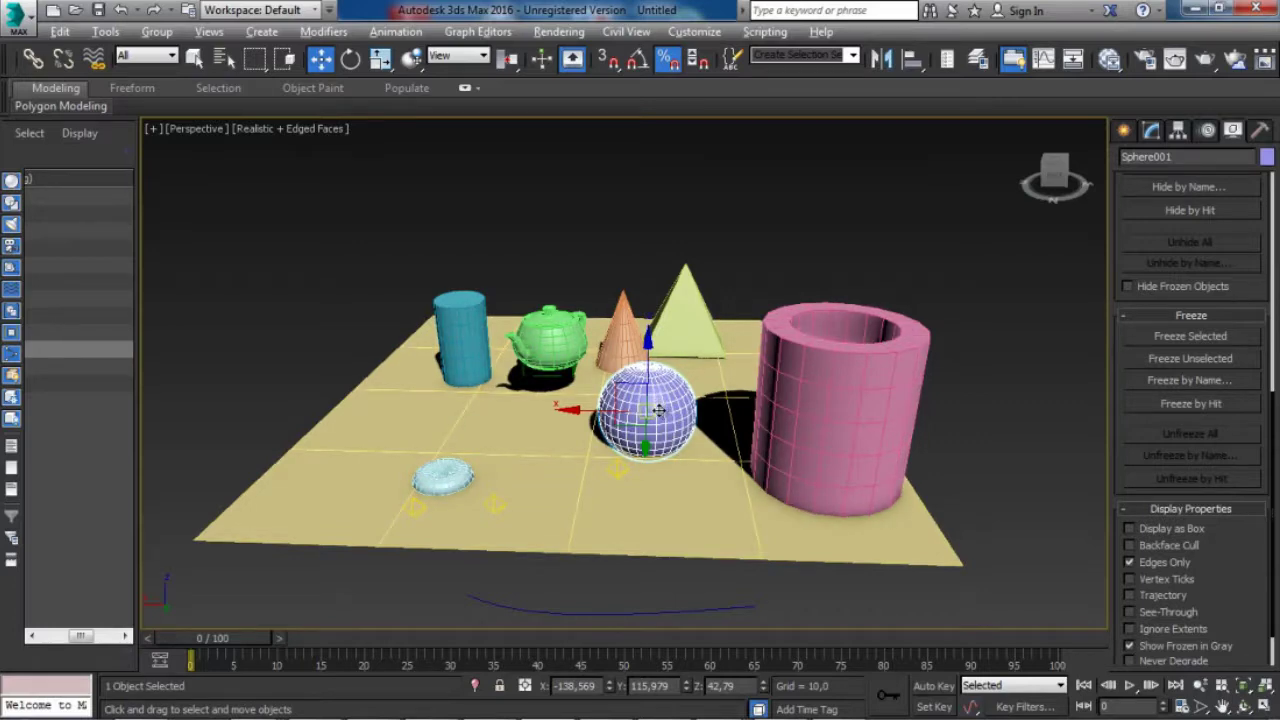
key(alt+x)
click(736, 270)
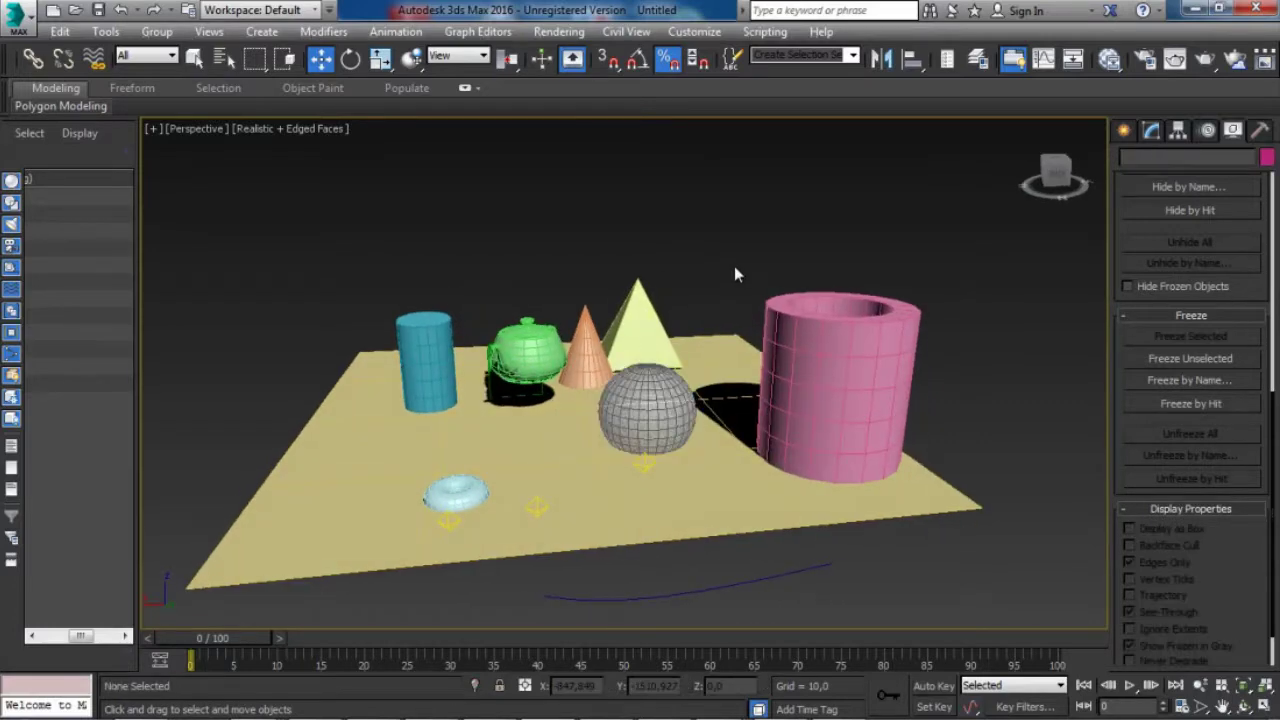
- Turn on See-Through display for the pink tube
mouse_move(737, 506)
alt+middle_down()
mouse_move(696, 465)
mouse_move(829, 480)
mouse_move(693, 483)
mouse_move(703, 543)
mouse_move(726, 509)
alt+middle_up()
scroll(701, 496, up, 3)
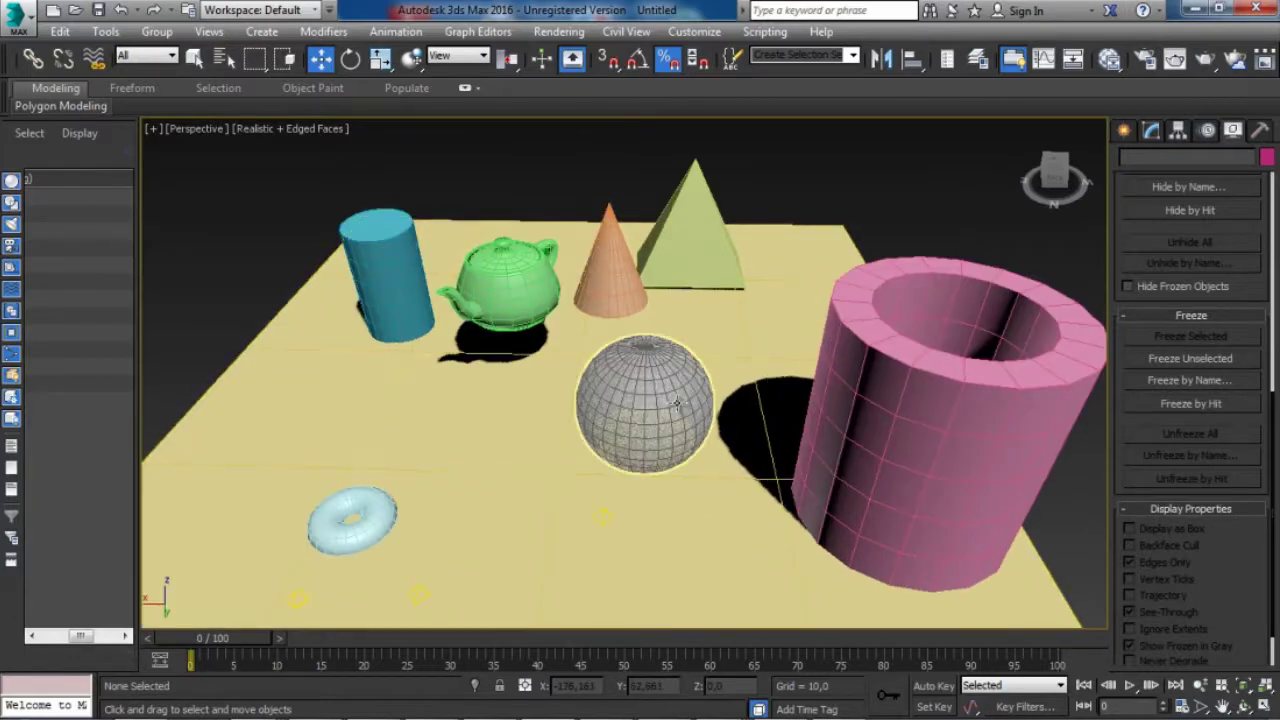
middle_drag(672, 398, 649, 466)
scroll(648, 362, up, 5)
scroll(648, 360, down, 4)
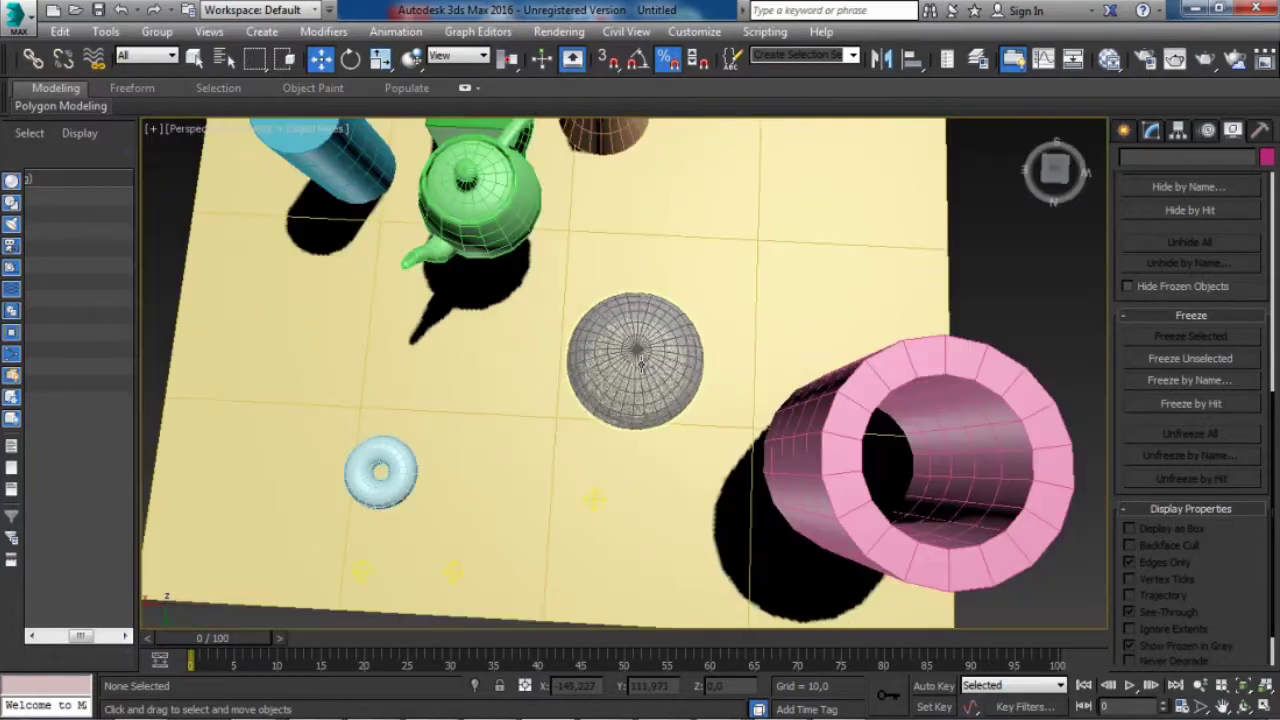
scroll(640, 365, down, 3)
click(750, 422)
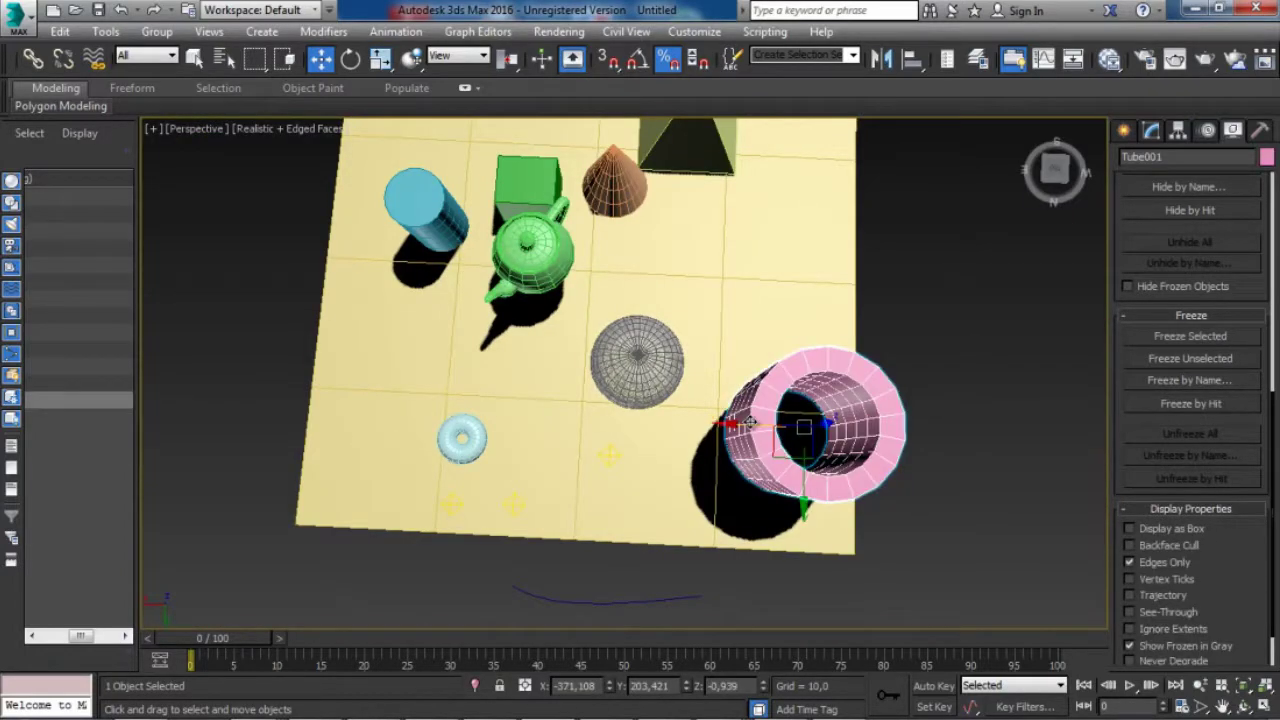
key(alt+x)
alt+middle_drag(750, 422, 716, 345)
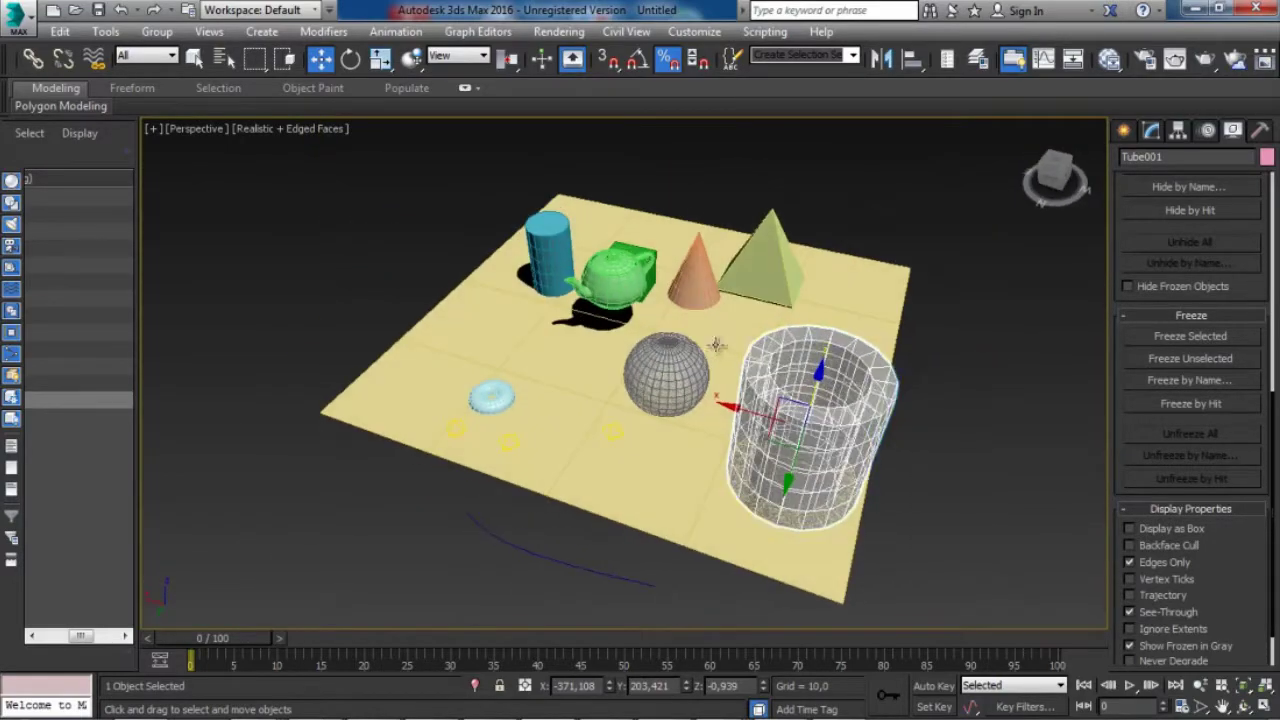
- Clear the selection and turn off the edged-faces display in the Perspective viewport, inspecting the see-through sphere from above
click(978, 459)
key(F4)
alt+middle_drag(910, 461, 723, 446)
scroll(723, 446, up, 10)
alt+middle_drag(658, 502, 711, 376)
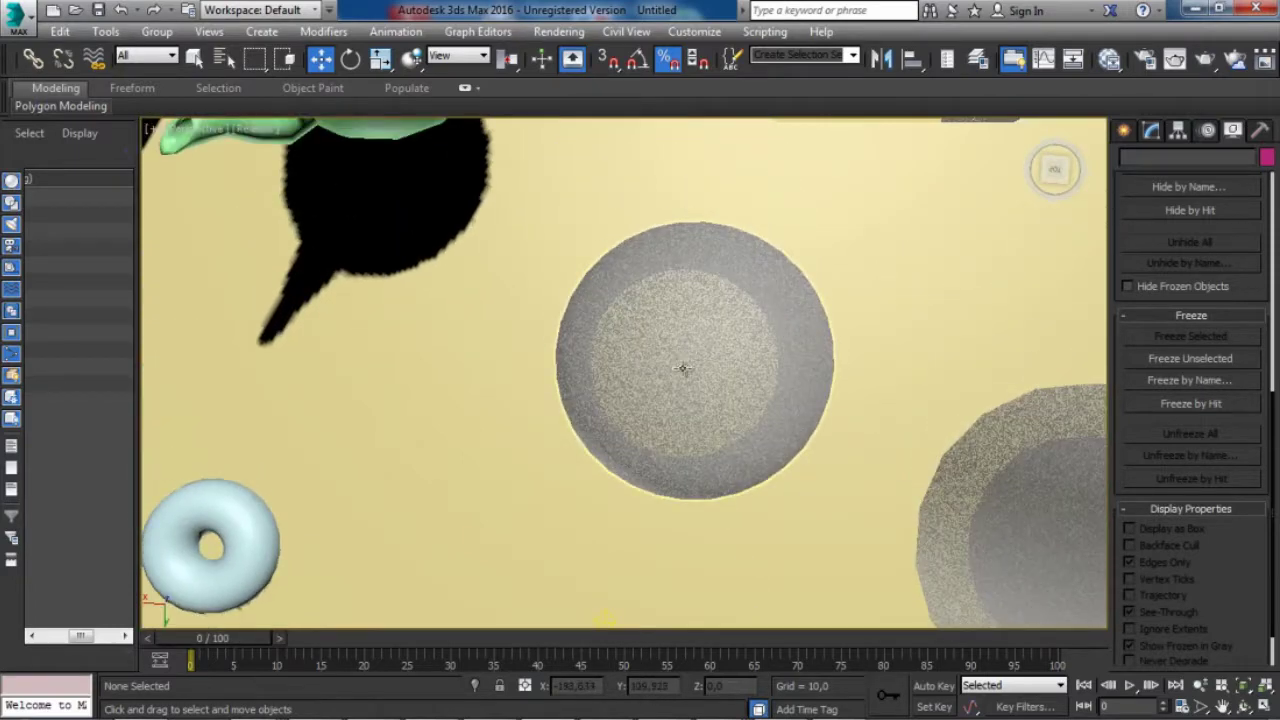
alt+middle_drag(843, 400, 575, 284)
- Turn off See-Through display for both the sphere and the tube
click(576, 284)
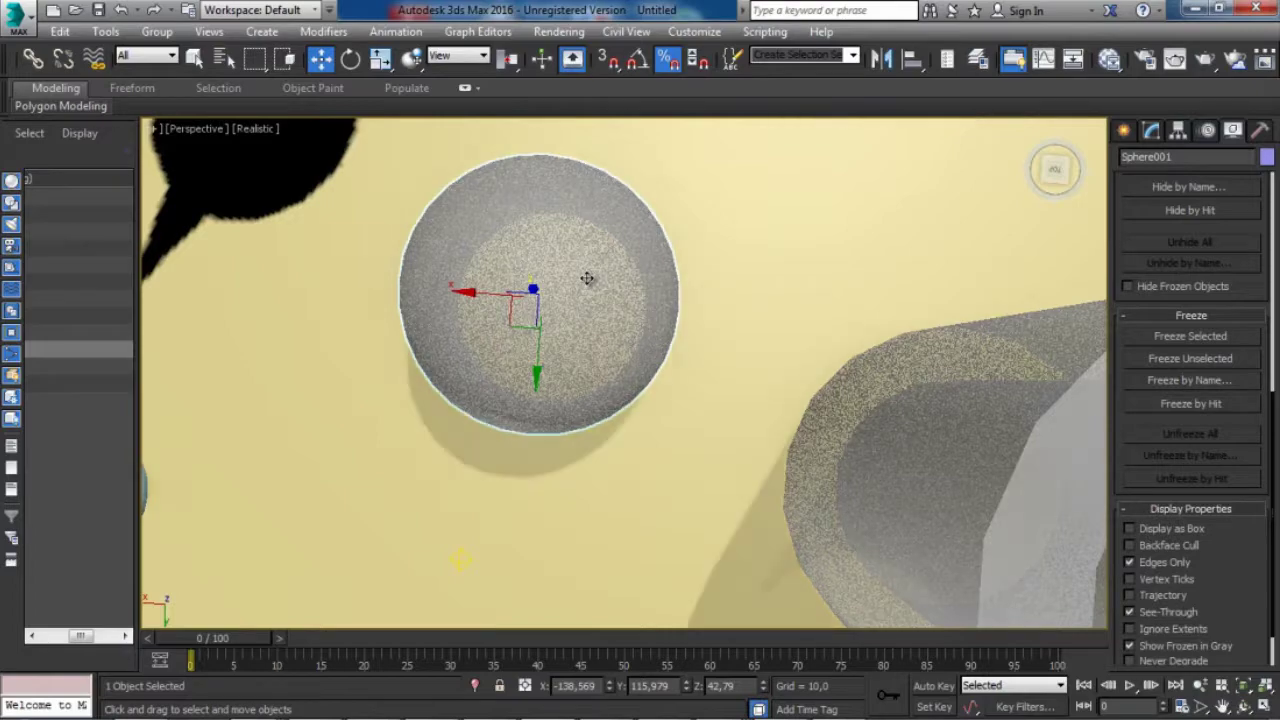
key(alt+x)
click(935, 420)
alt+middle_drag(935, 420, 669, 337)
key(alt+x)
alt+middle_drag(531, 337, 656, 314)
scroll(656, 314, down, 4)
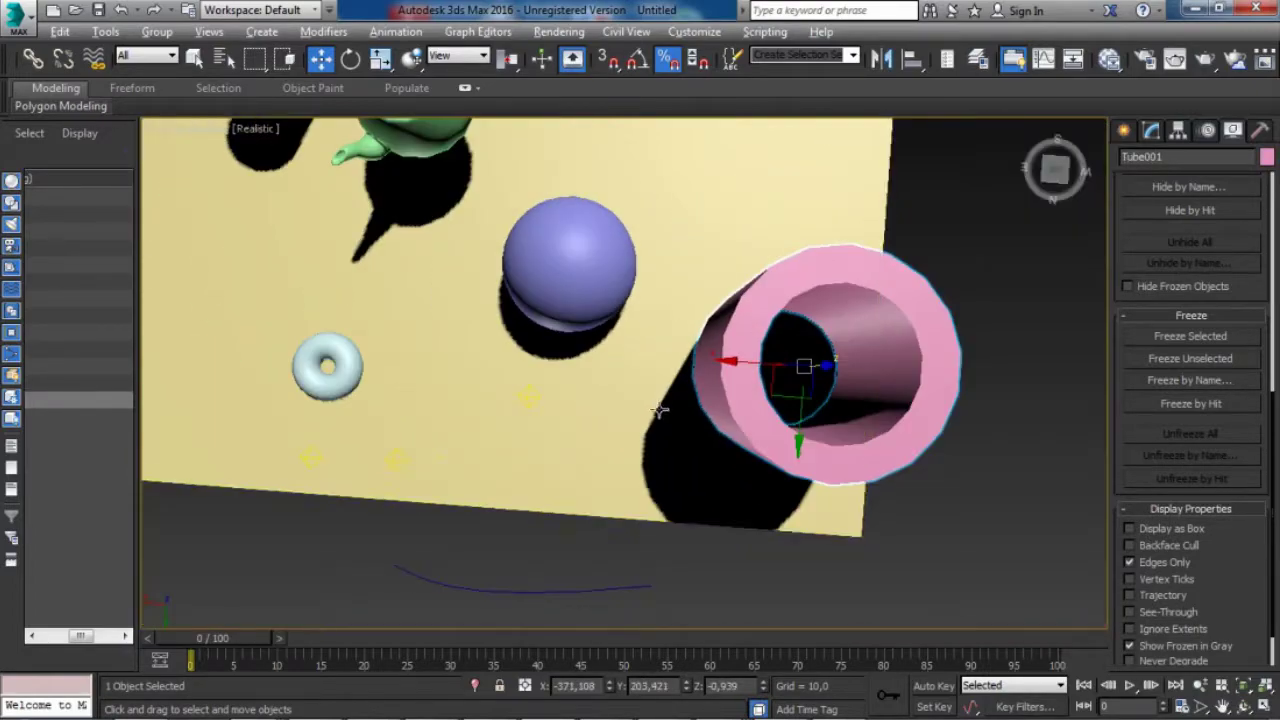
- Review the display and transform commands offered for the tube without applying any
alt+middle_drag(660, 414, 681, 306)
middle_drag(583, 323, 759, 302)
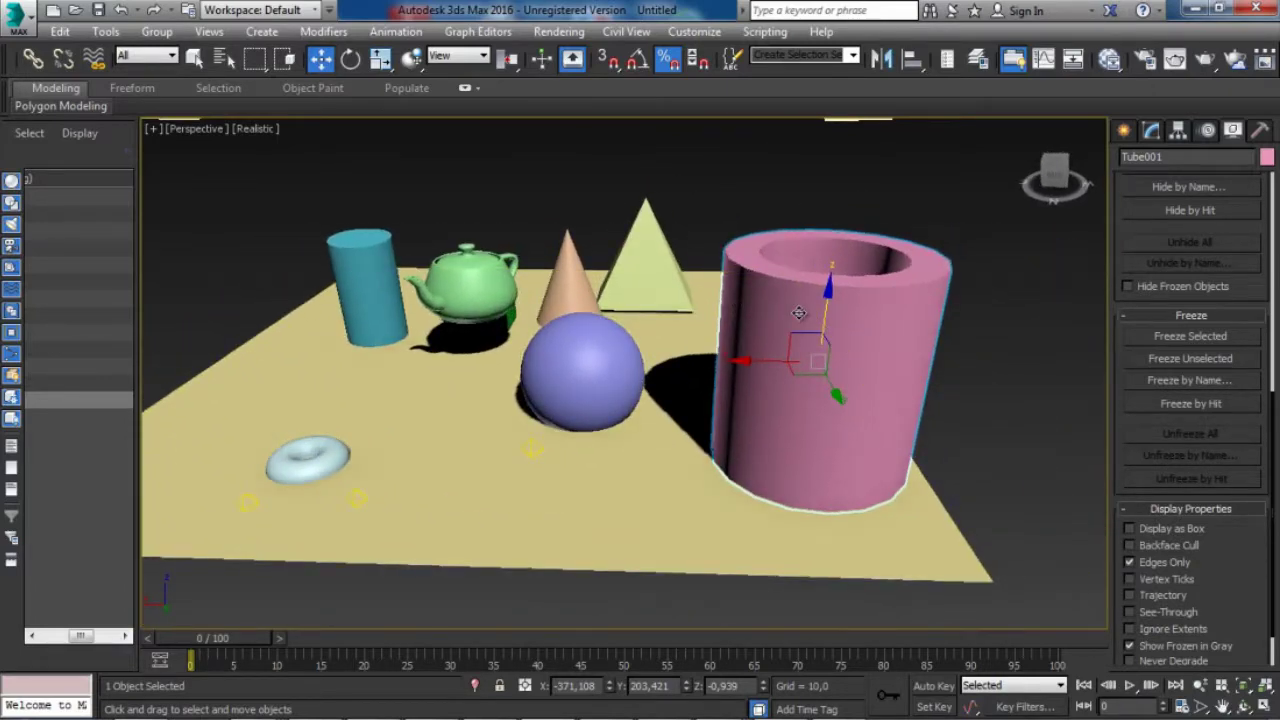
right_click(800, 290)
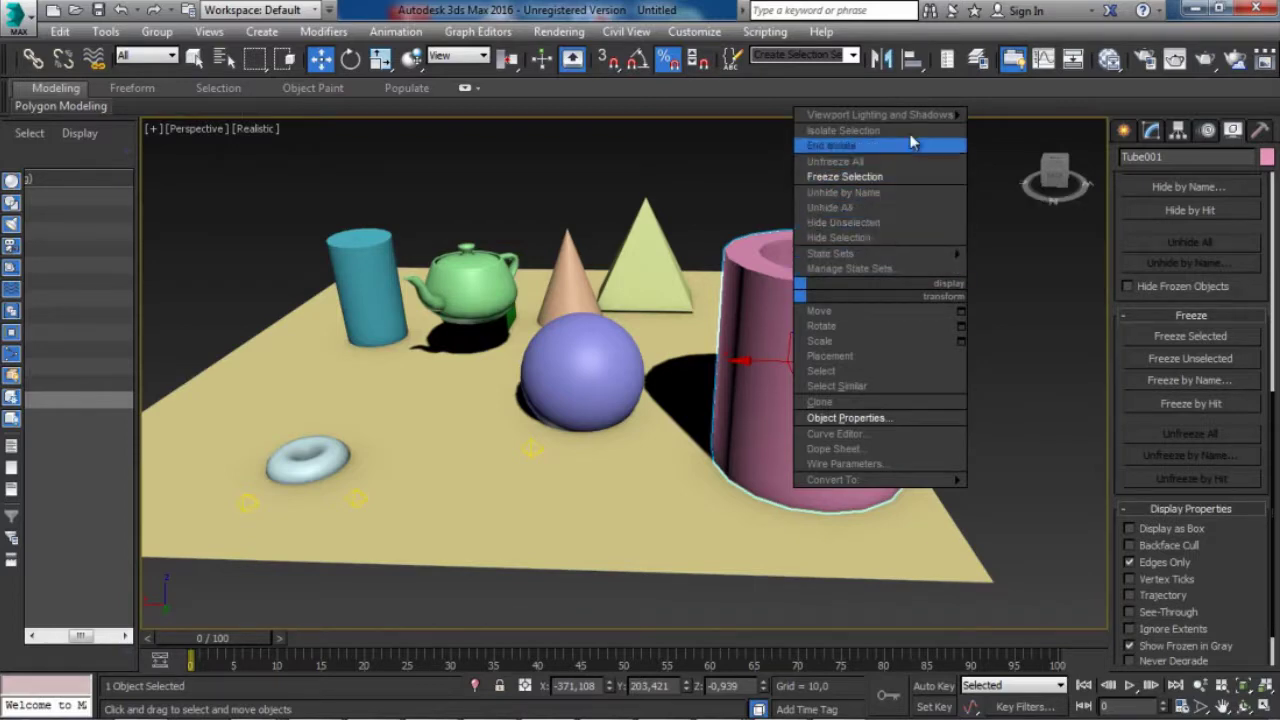
mouse_move(912, 122)
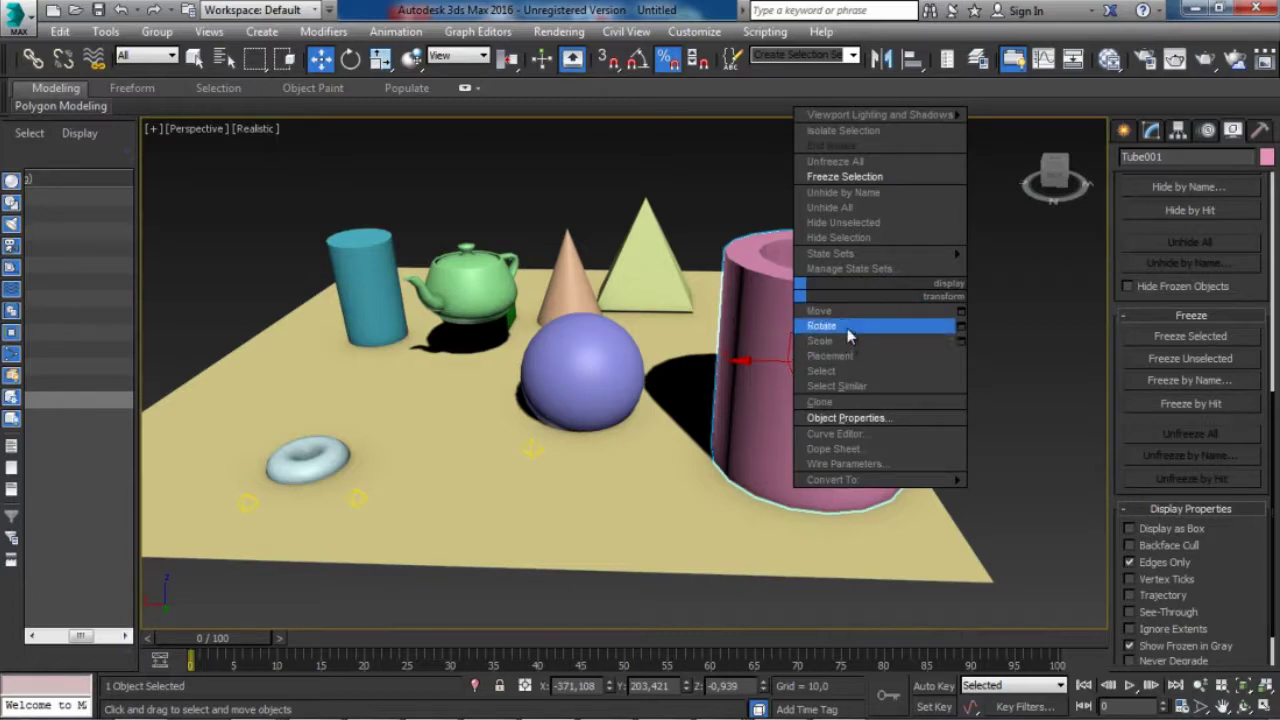
click(767, 372)
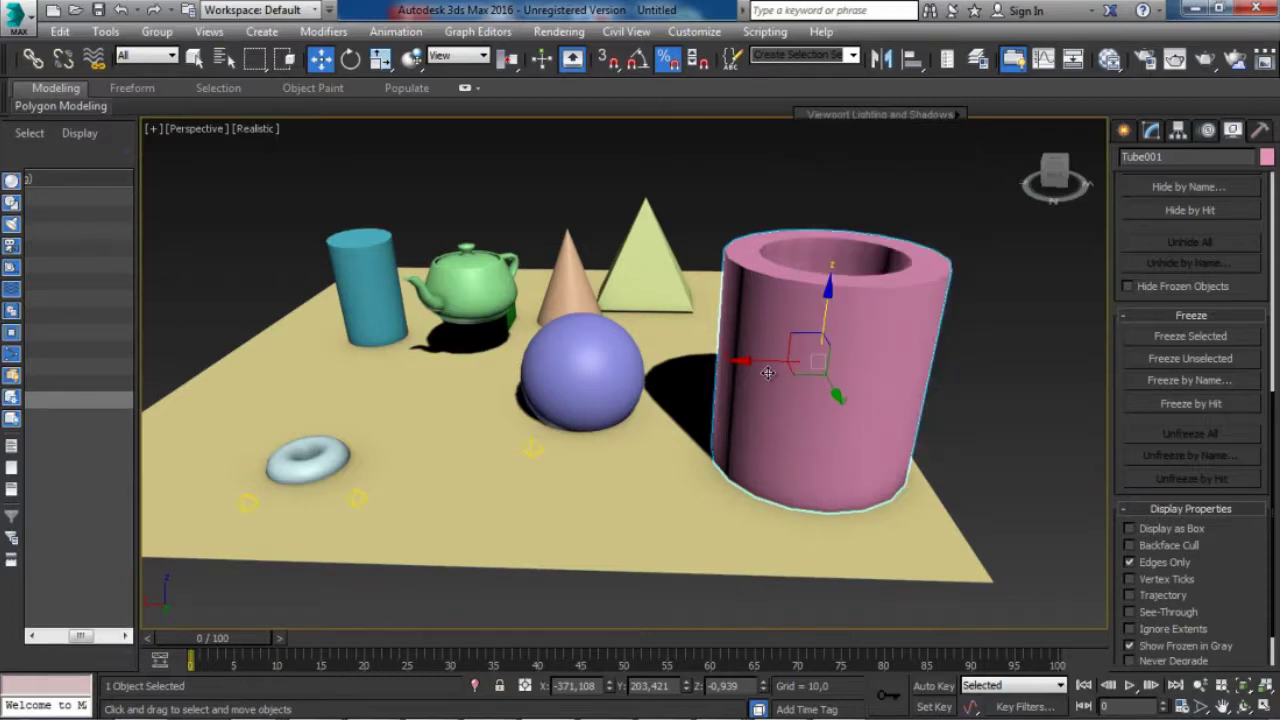
- Cycle the tube's active transform mode through Rotate, Scale and Move, ending on Scale
key(e)
key(r)
key(w)
key(e)
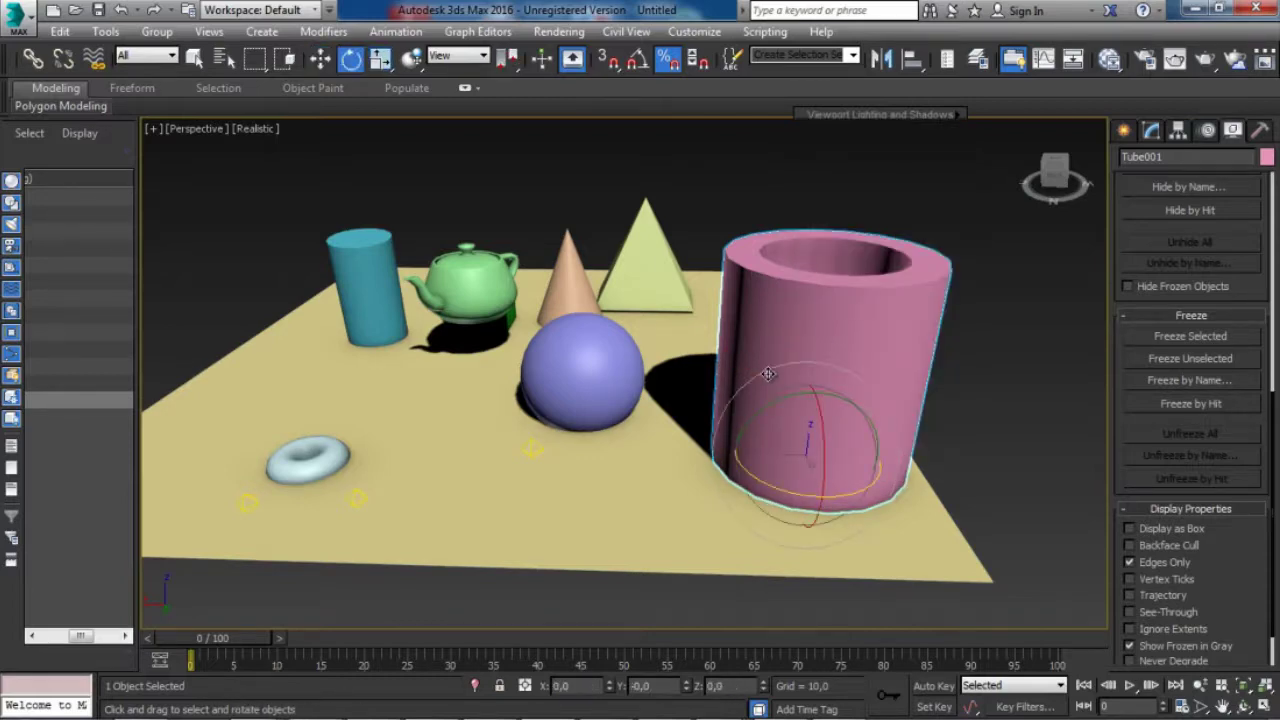
key(r)
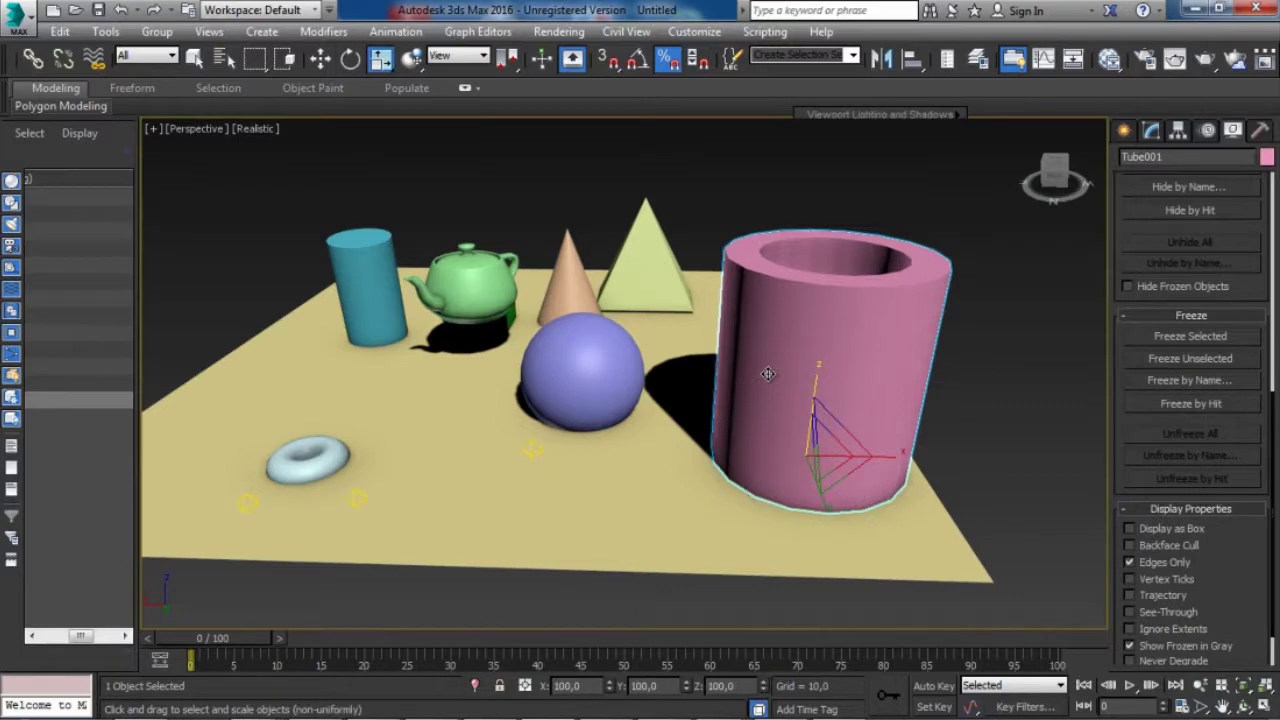
- Switch the tube's active tool to Move, Rotate, Scale and Select in turn using the object's quad menu
right_click(812, 348)
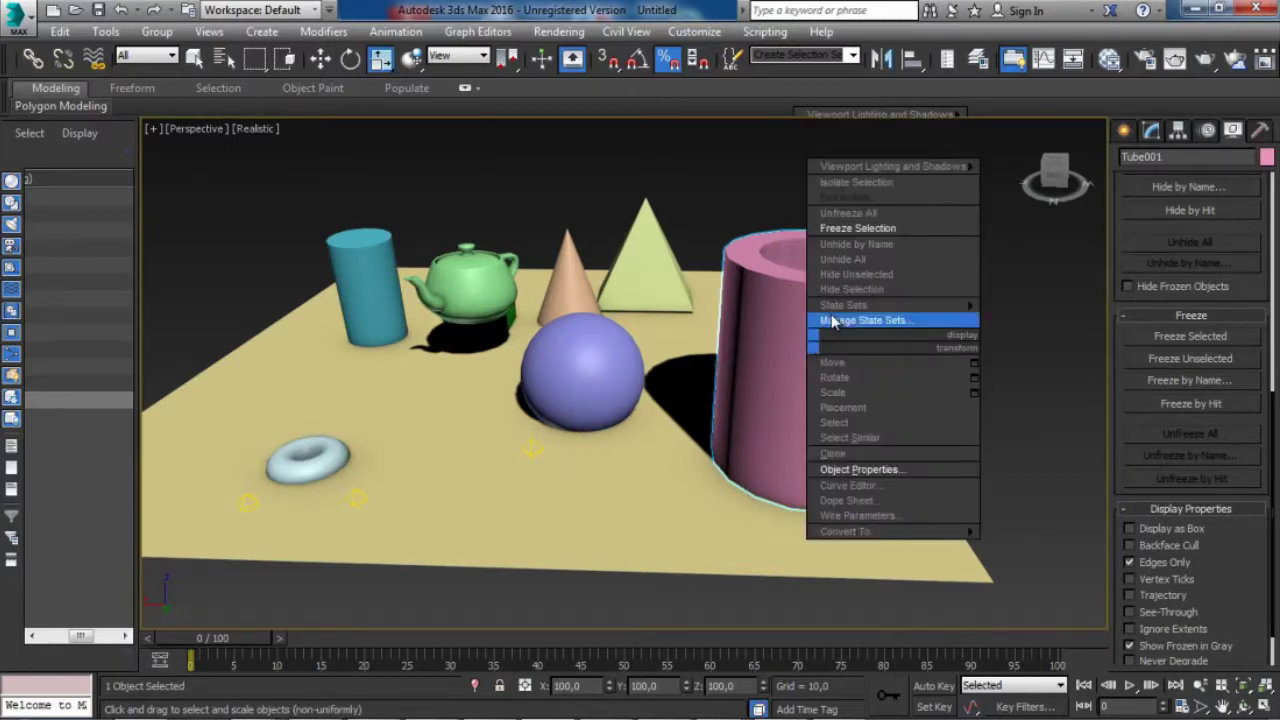
click(838, 361)
right_click(833, 343)
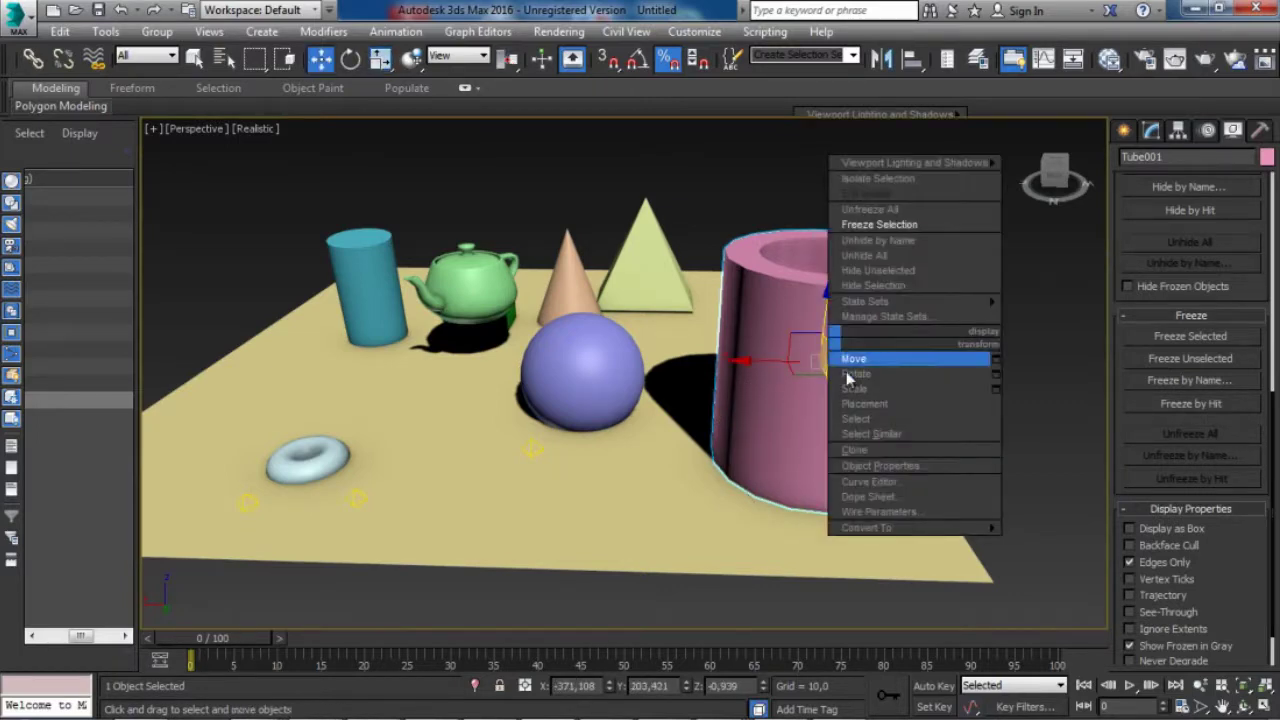
click(852, 373)
right_click(852, 372)
click(867, 417)
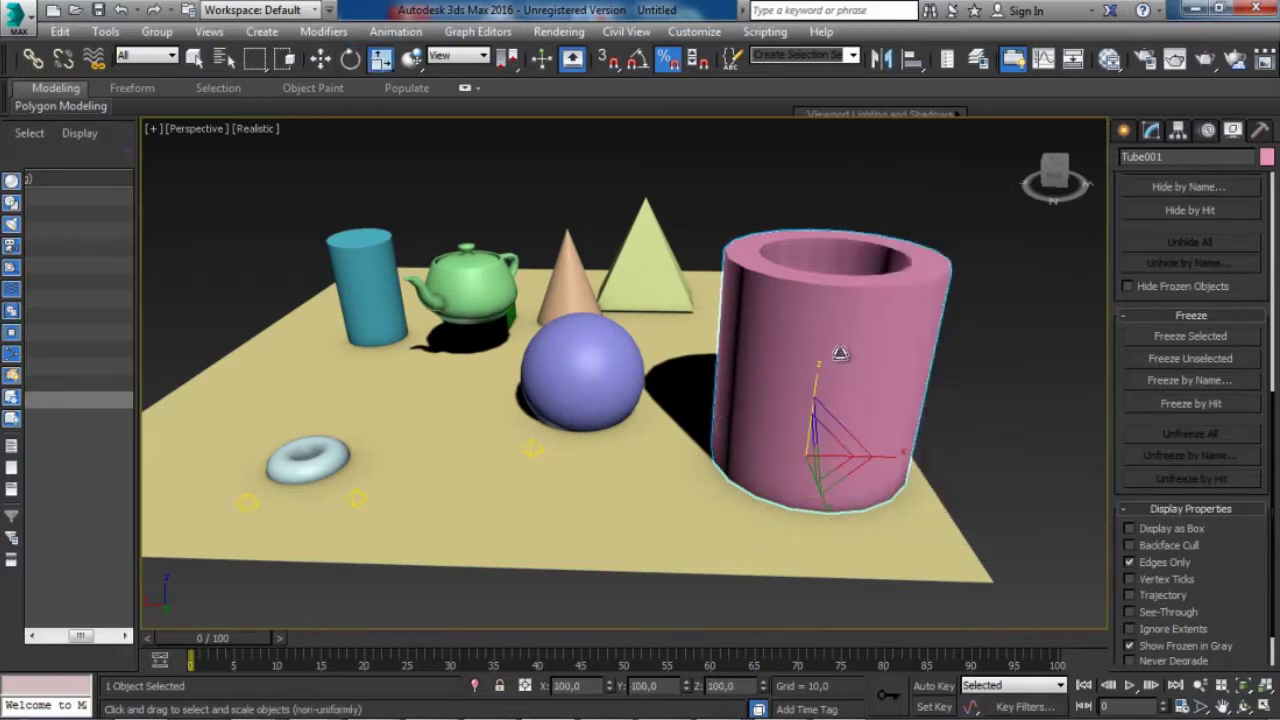
right_click(845, 352)
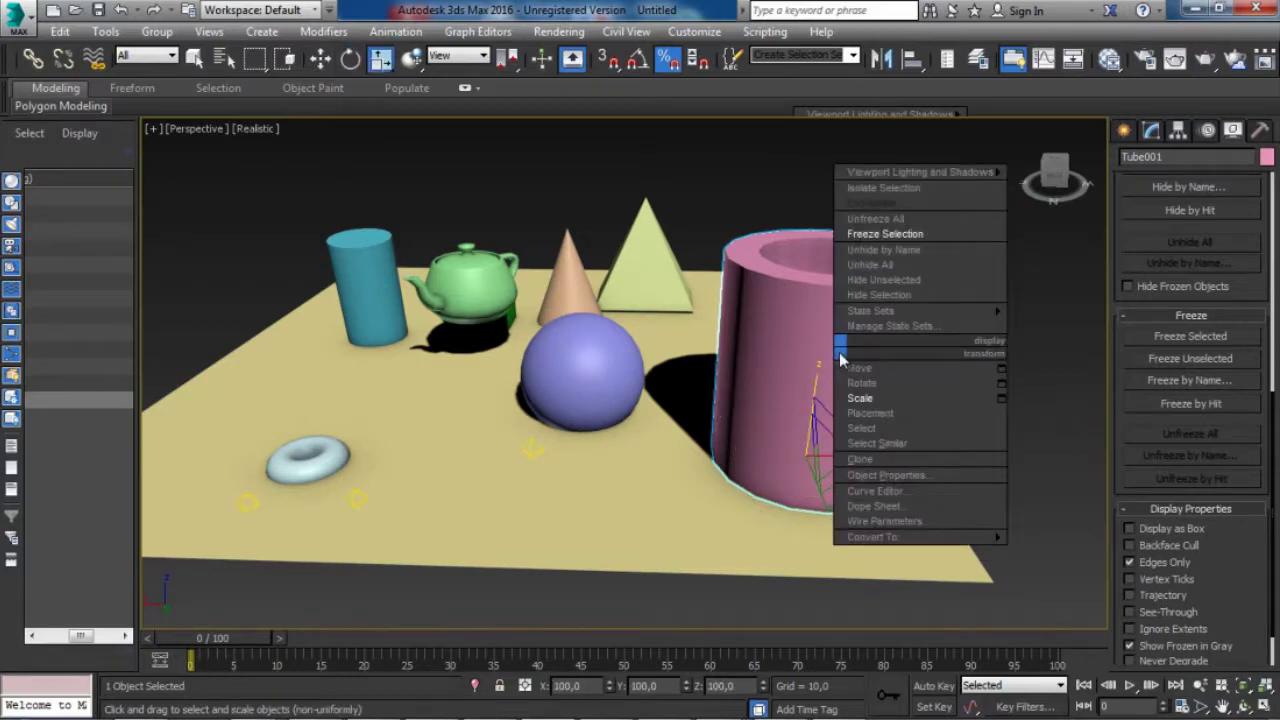
click(899, 430)
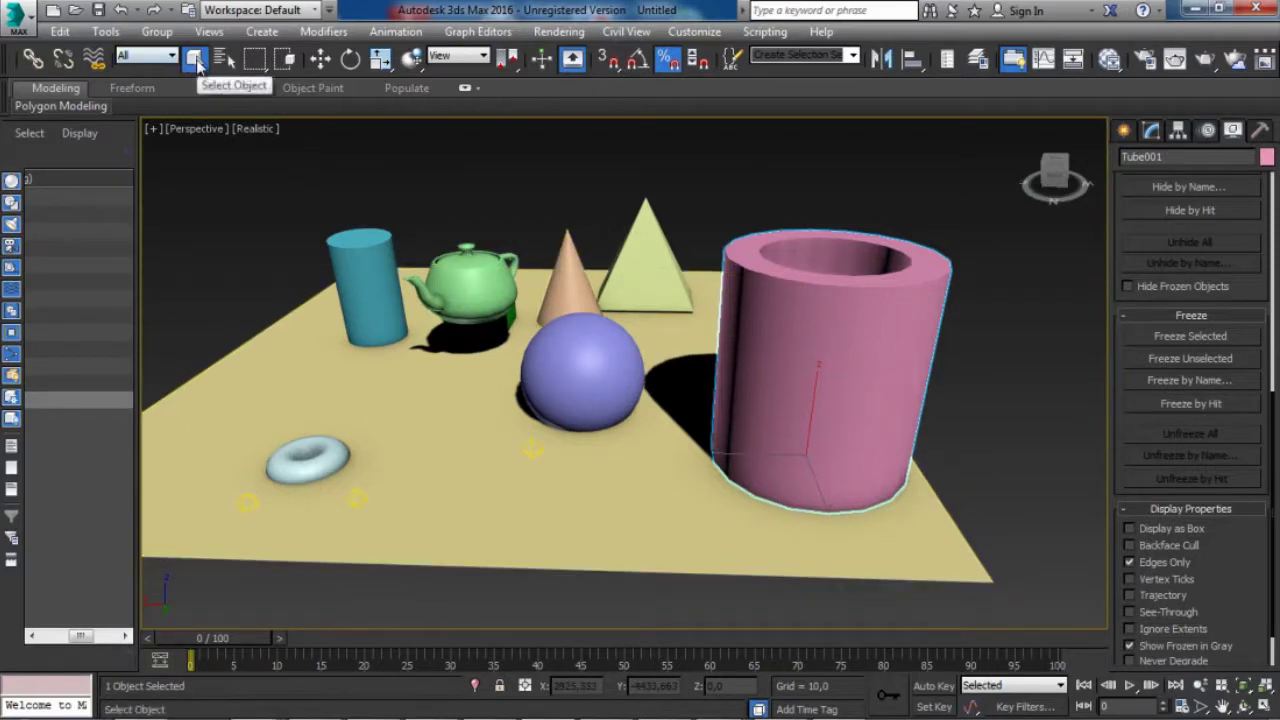
- Move the tube along X to about -353.8 and shift the sphere about -5.3 along X
click(319, 59)
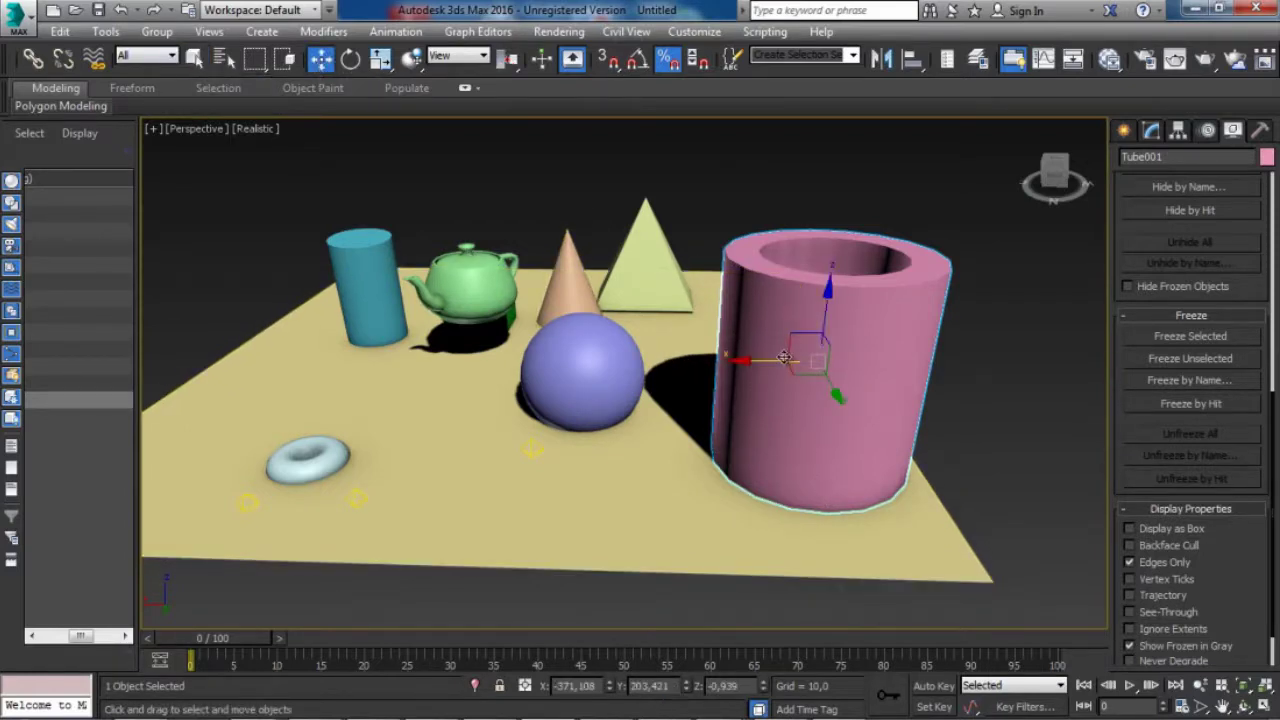
drag(764, 359, 744, 359)
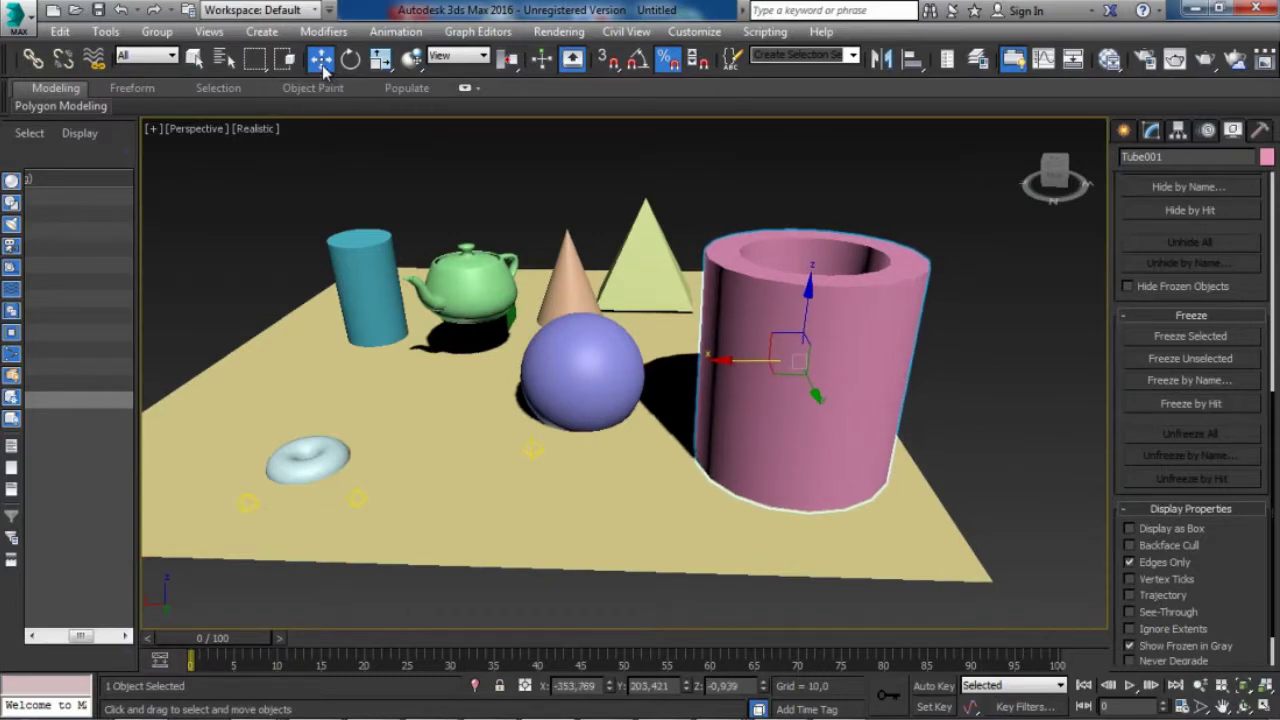
click(607, 350)
mouse_move(532, 372)
mouse_down()
mouse_move(562, 372)
mouse_move(537, 372)
mouse_up()
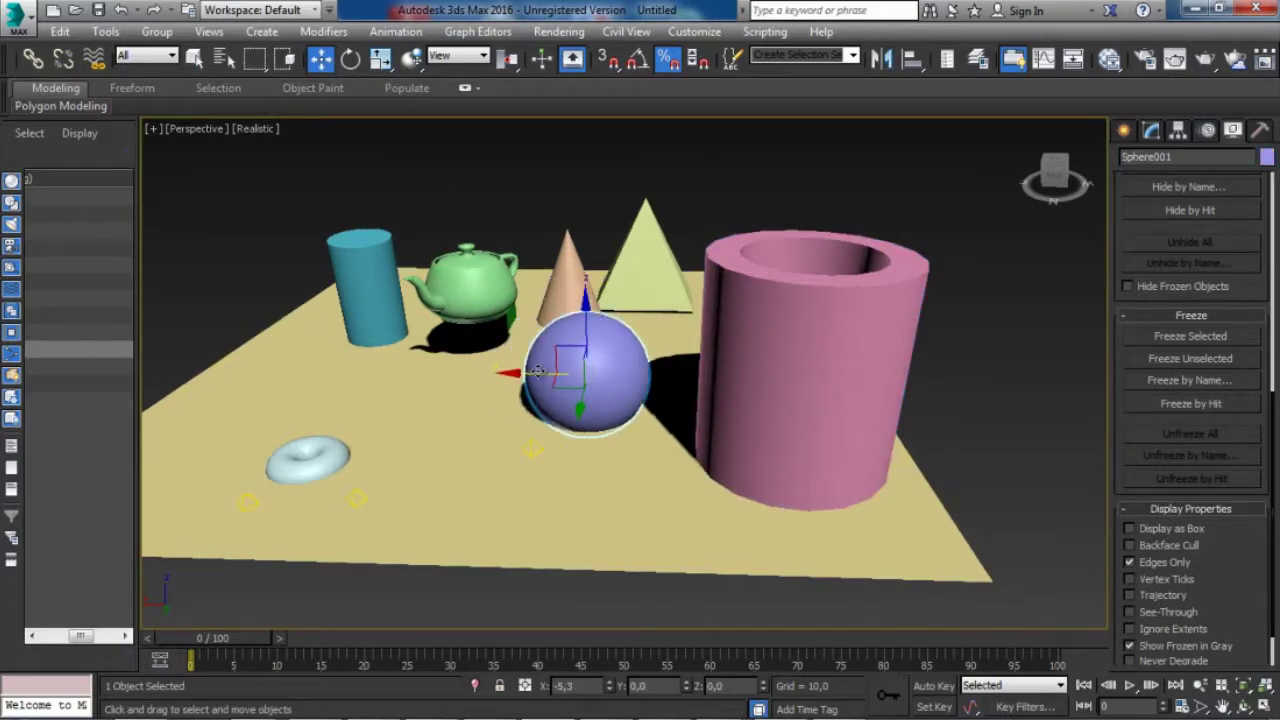
- Use Select Object to pick the tube and the pyramid individually, and select the ground plane and tube together
click(194, 59)
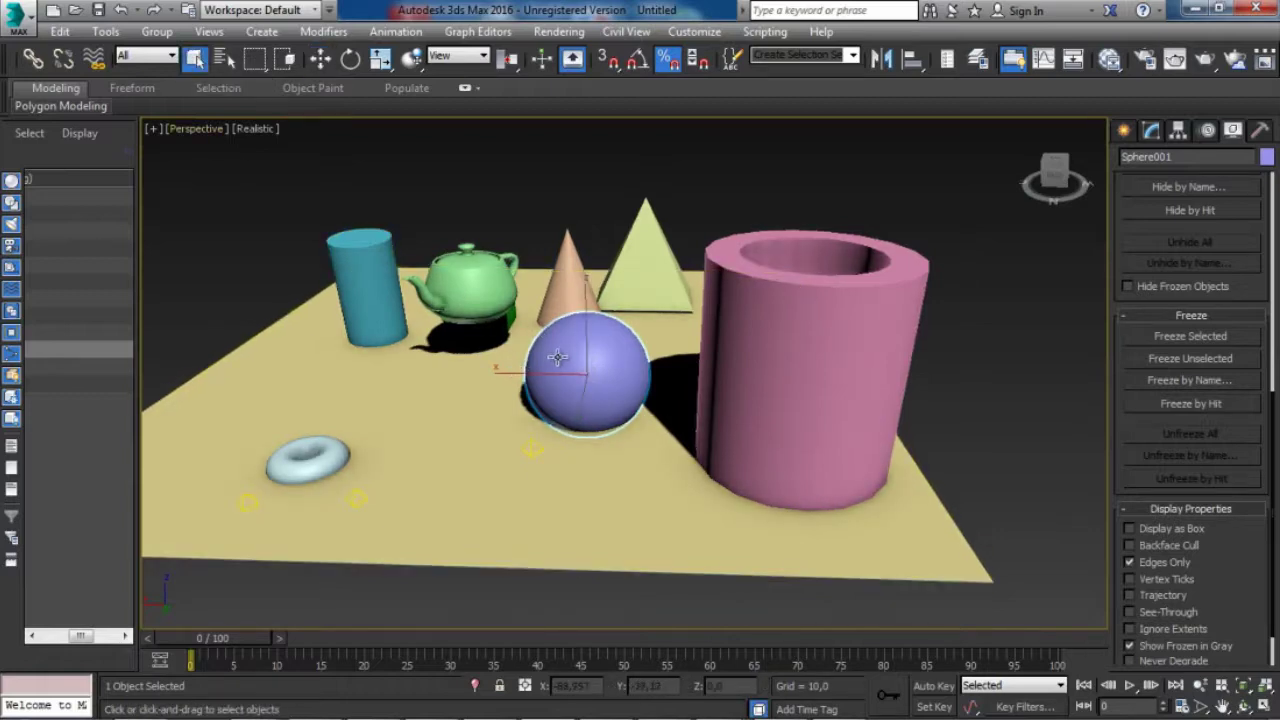
click(738, 305)
click(648, 252)
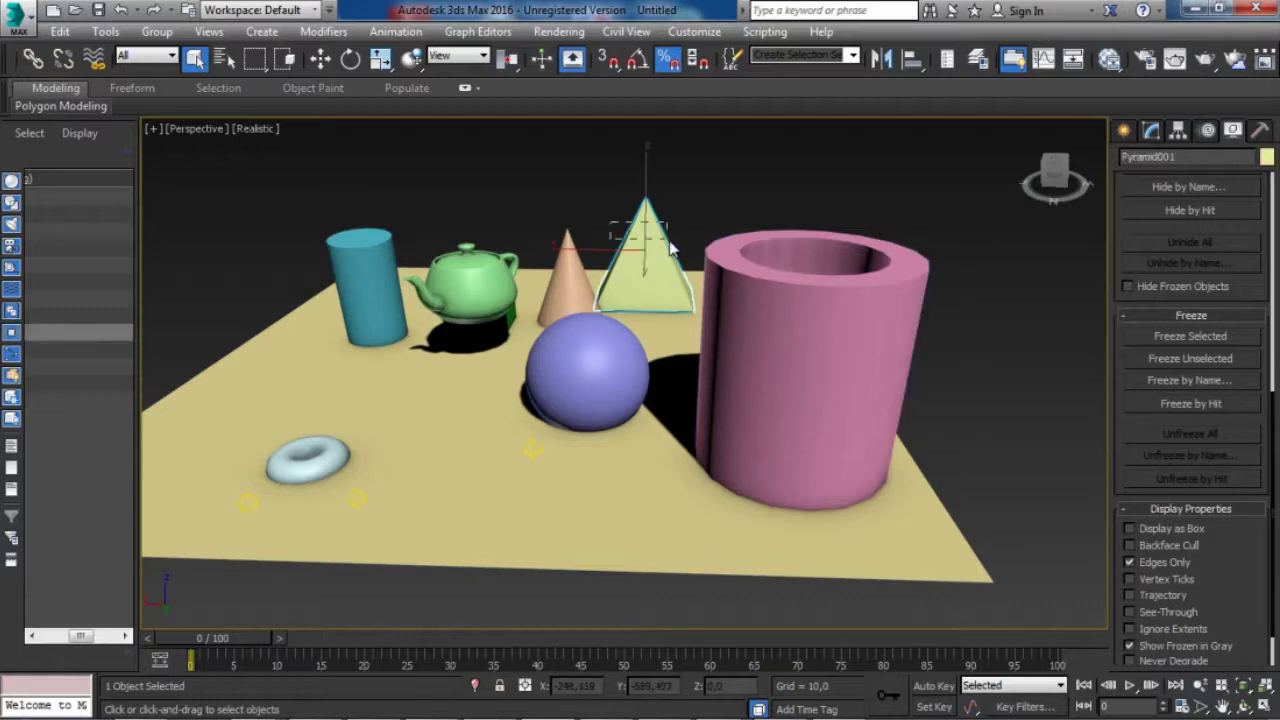
click(582, 222)
click(648, 252)
click(776, 313)
ctrl+click(792, 327)
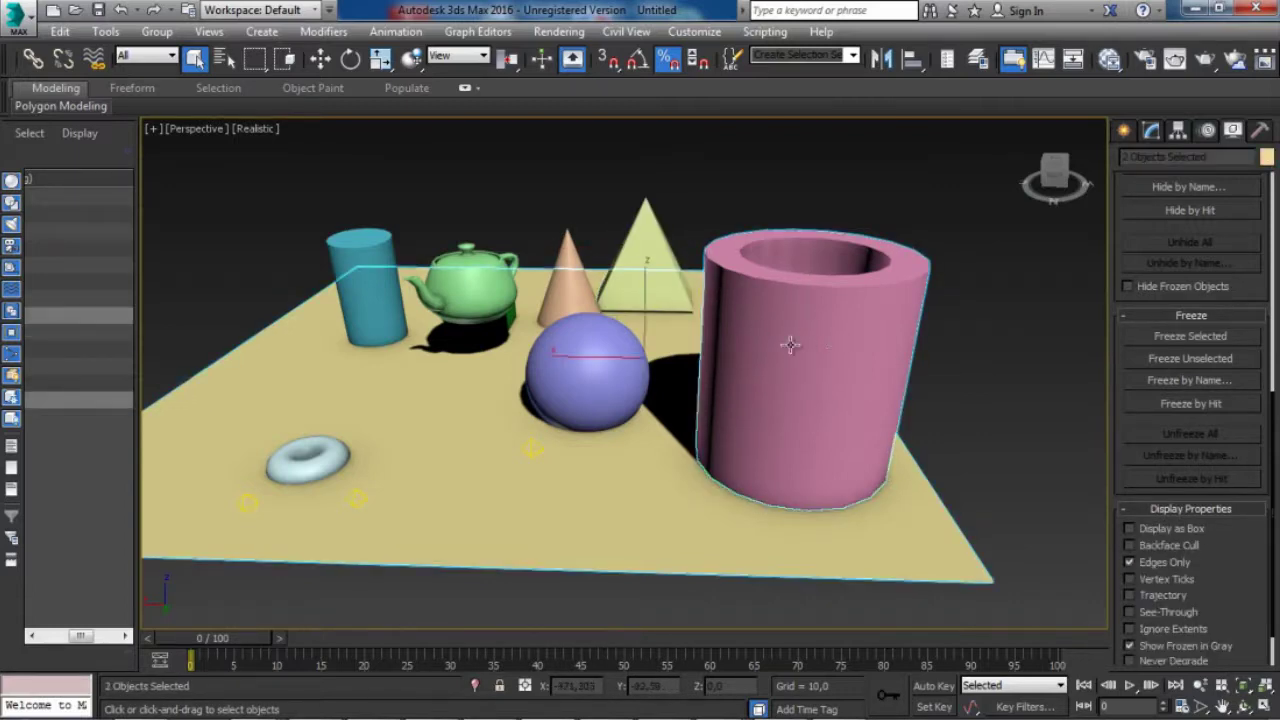
- Move the sphere along X to about -125.2
click(318, 60)
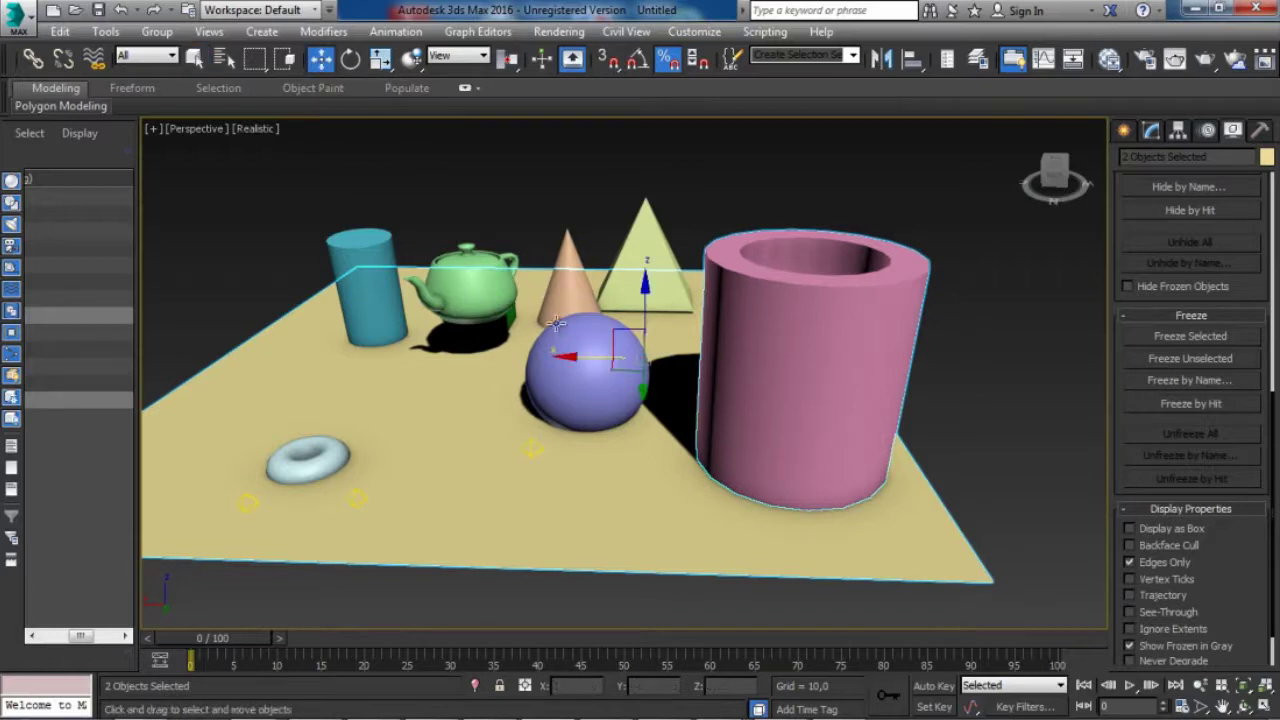
click(736, 333)
click(593, 357)
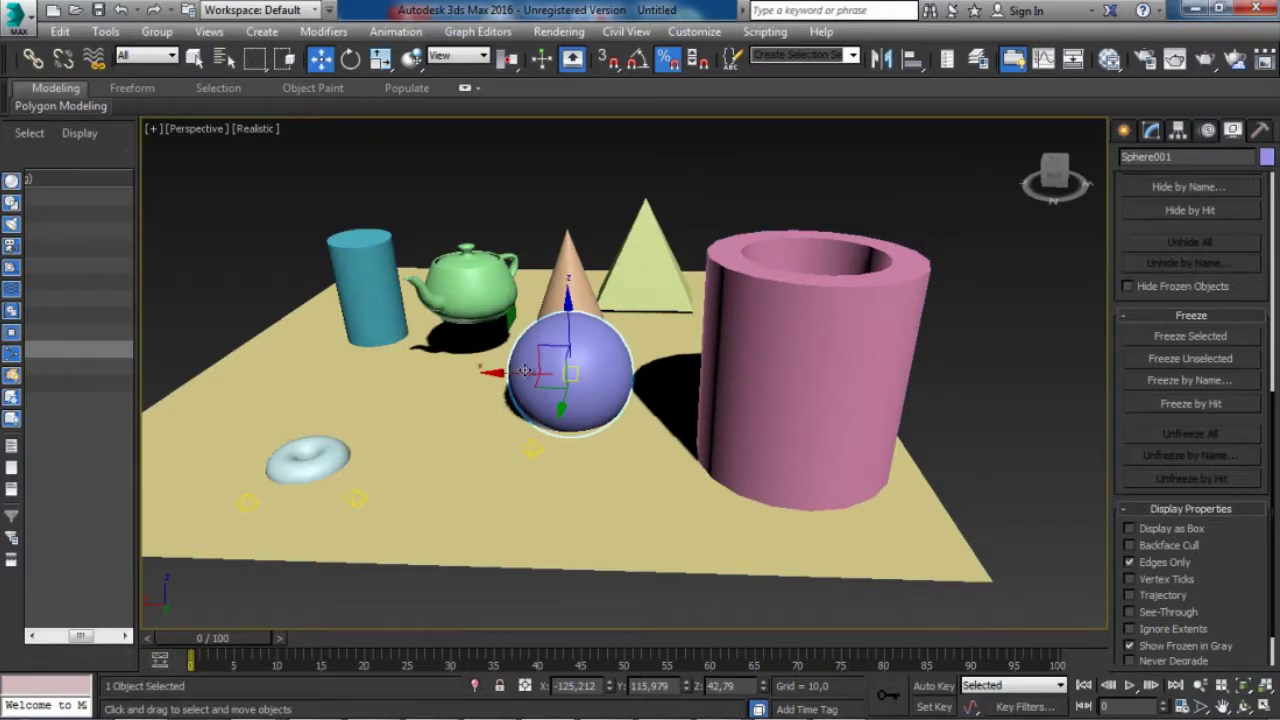
- Use Placement to reposition the tube on the ground plane, farther back and away from the sphere
right_click(743, 329)
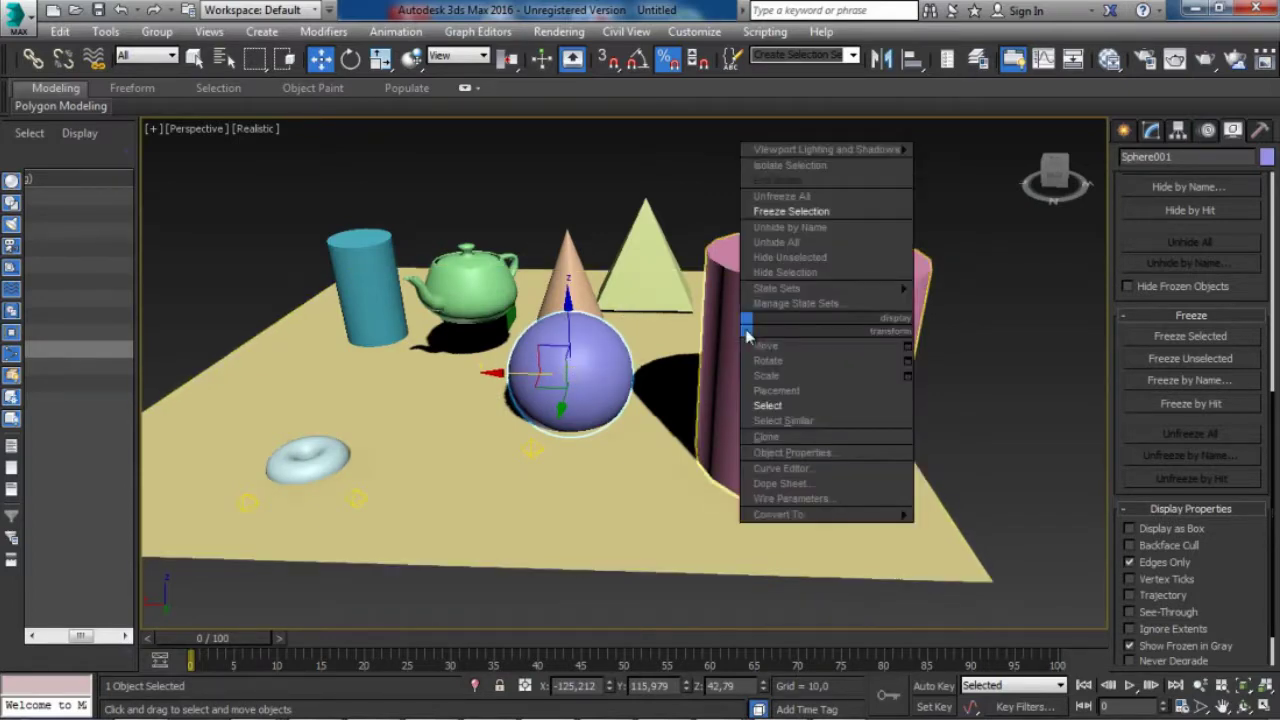
click(809, 394)
drag(751, 389, 823, 400)
- Select the sphere and use Placement to move it off the ground plane, beyond the cylinder
right_click(951, 416)
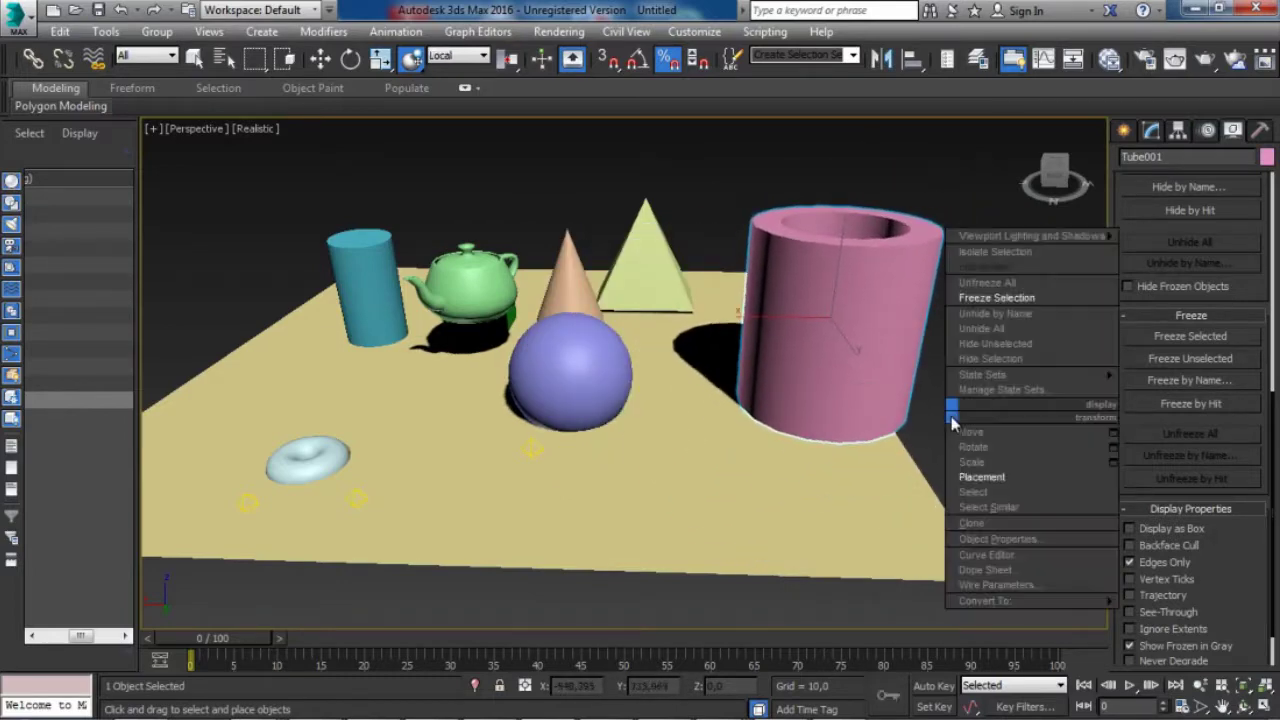
click(993, 494)
click(566, 354)
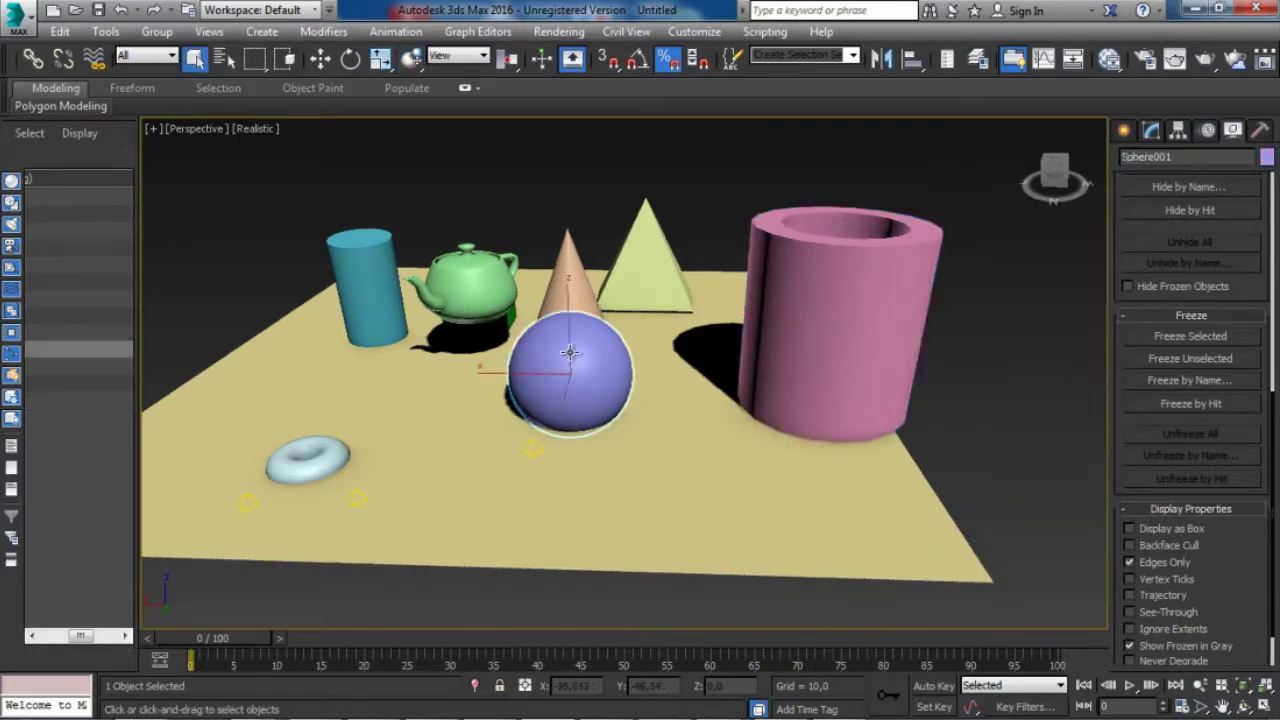
right_click(582, 363)
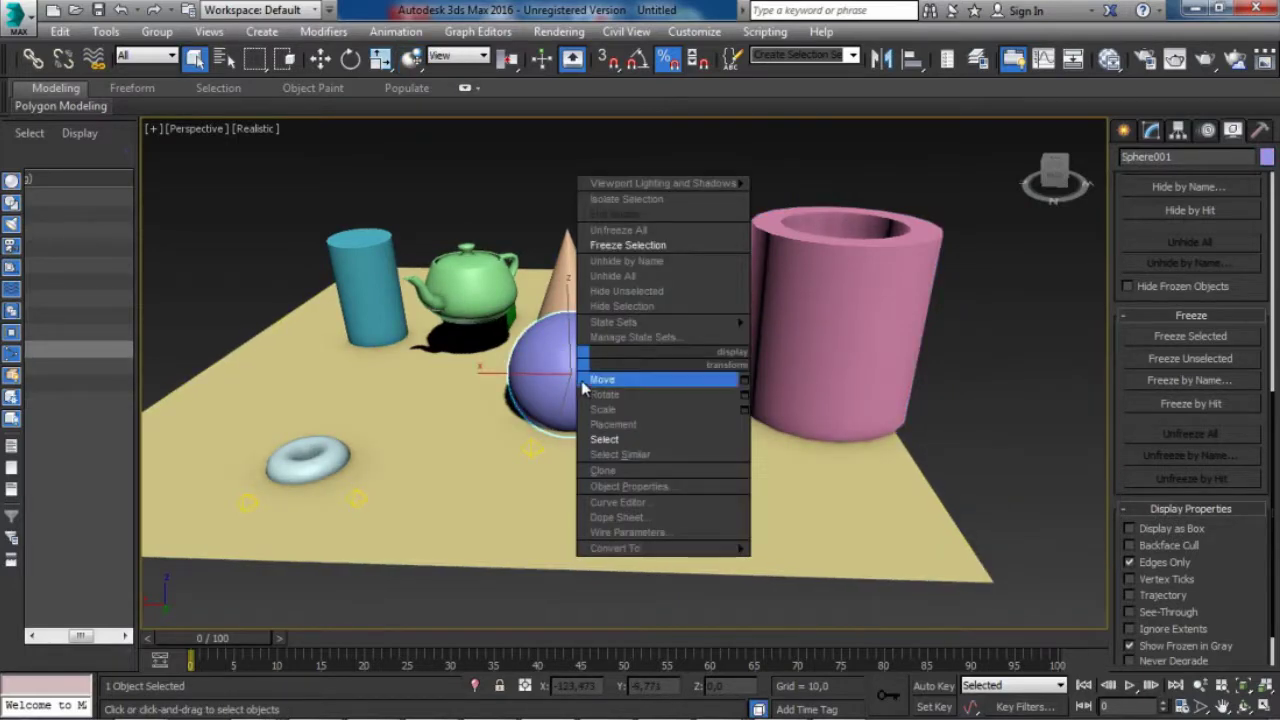
click(621, 425)
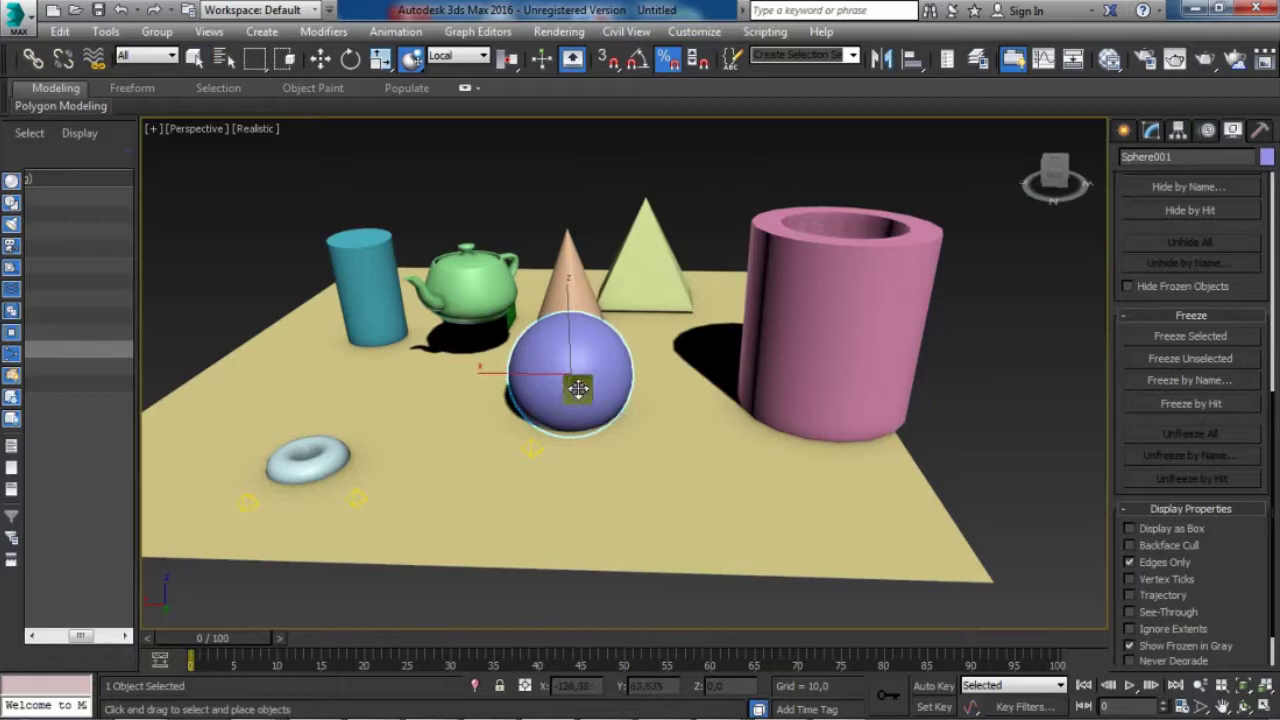
drag(577, 390, 229, 283)
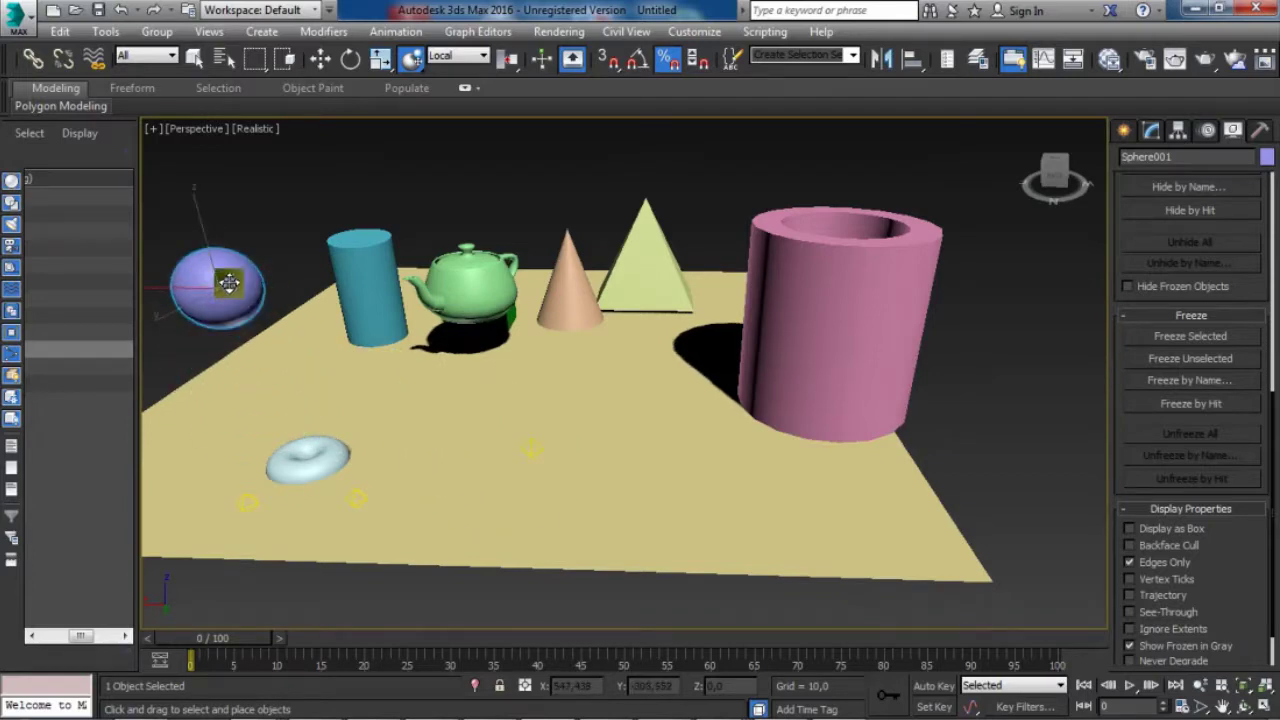
- Use Placement to set the cylinder on top of the sphere and the torus on the teapot
drag(376, 247, 370, 190)
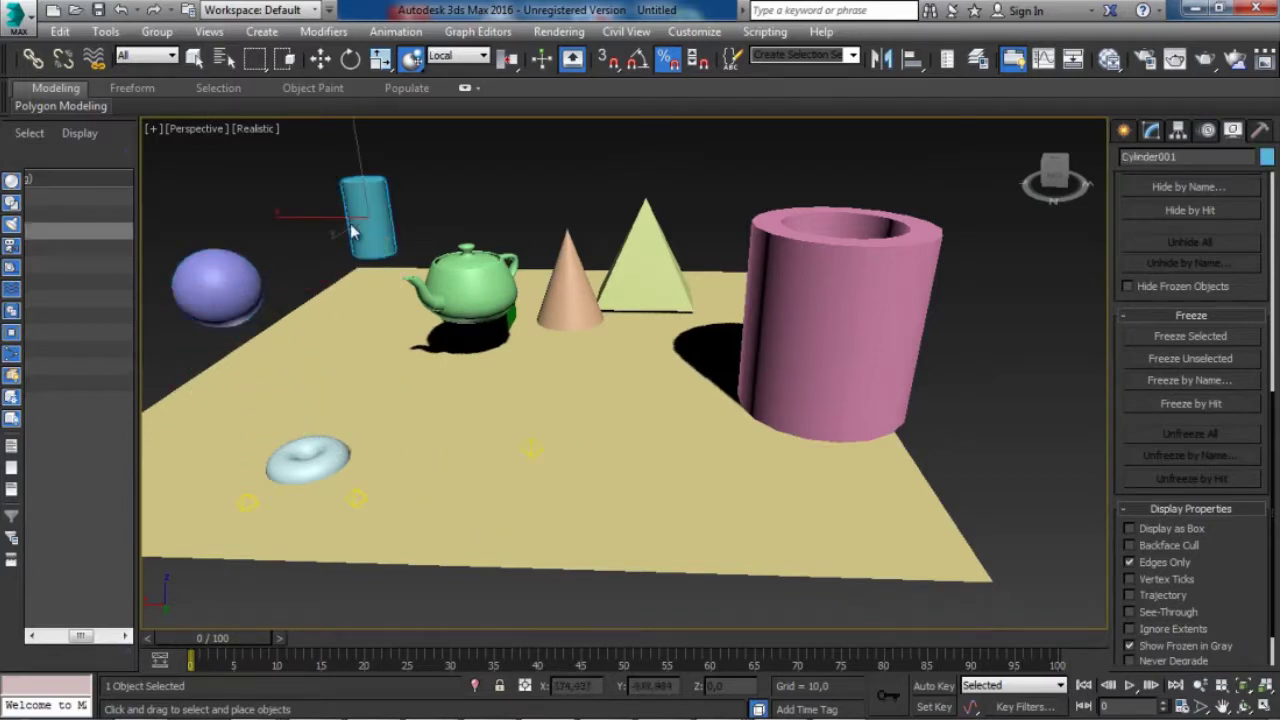
drag(350, 232, 197, 261)
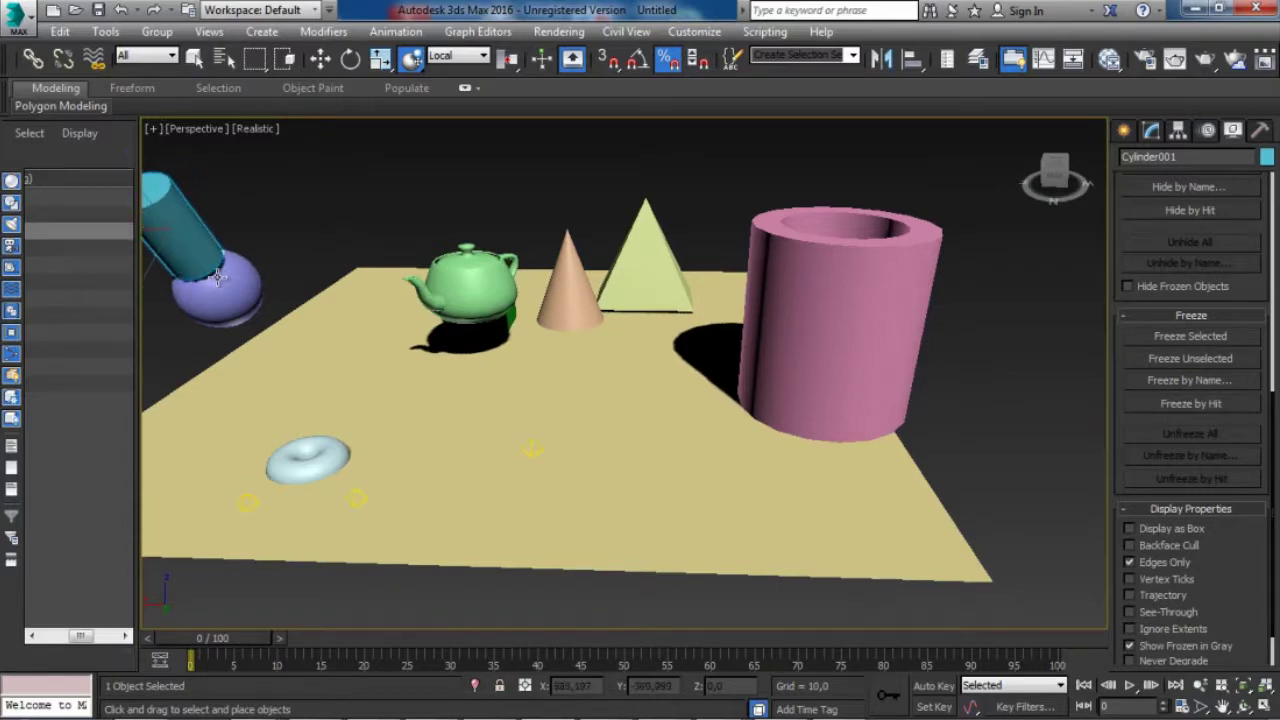
alt+middle_drag(257, 237, 425, 243)
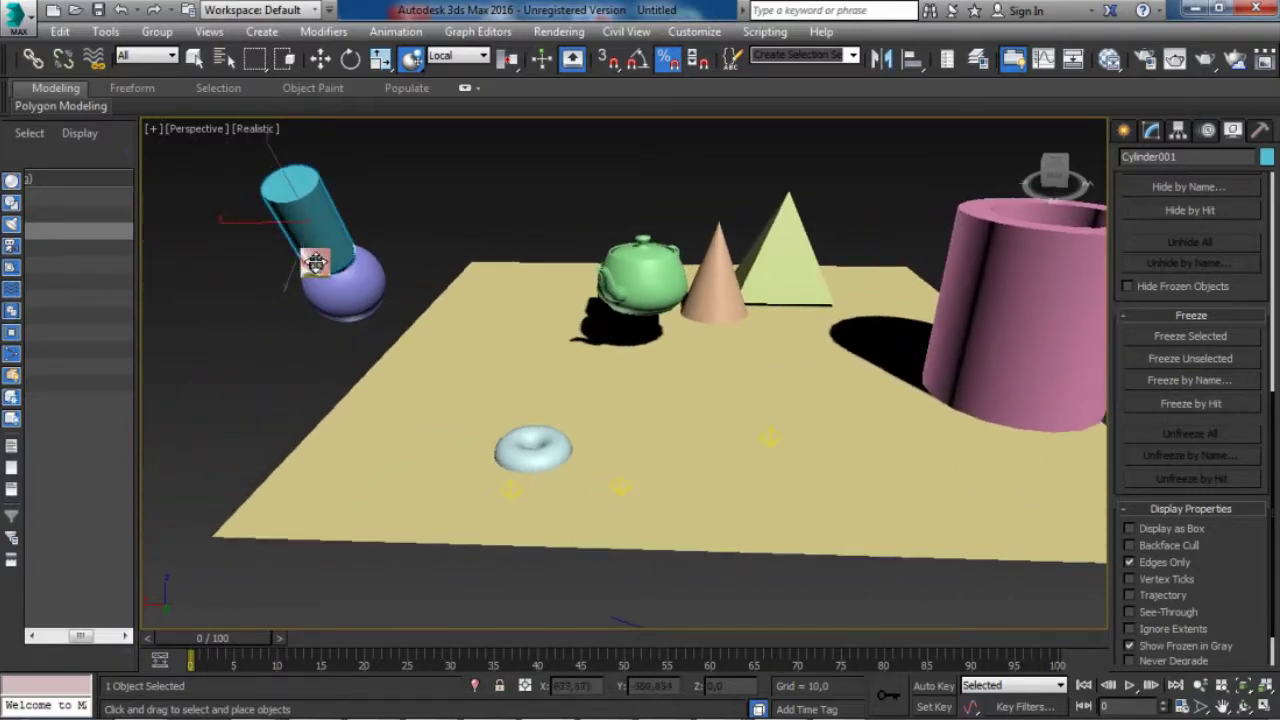
drag(513, 453, 649, 257)
drag(640, 247, 665, 322)
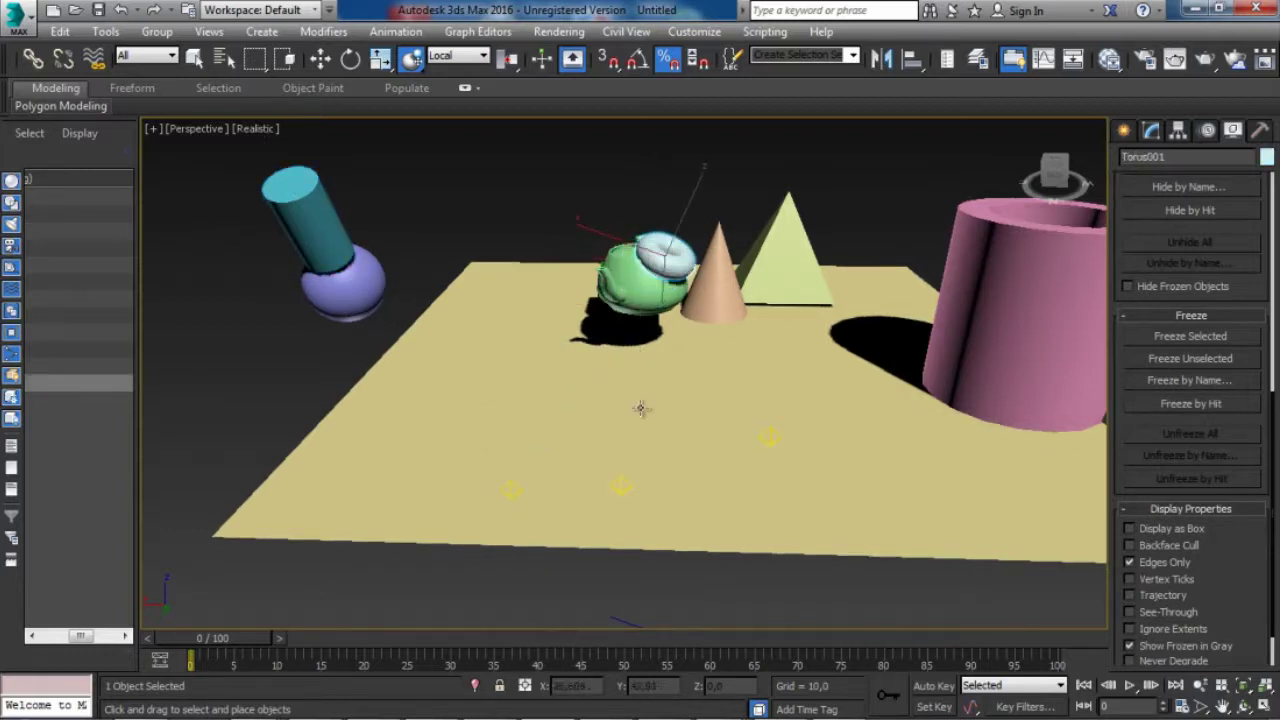
- Switch to the Select tool, run Select Similar on the torus, and select the cone
right_click(699, 357)
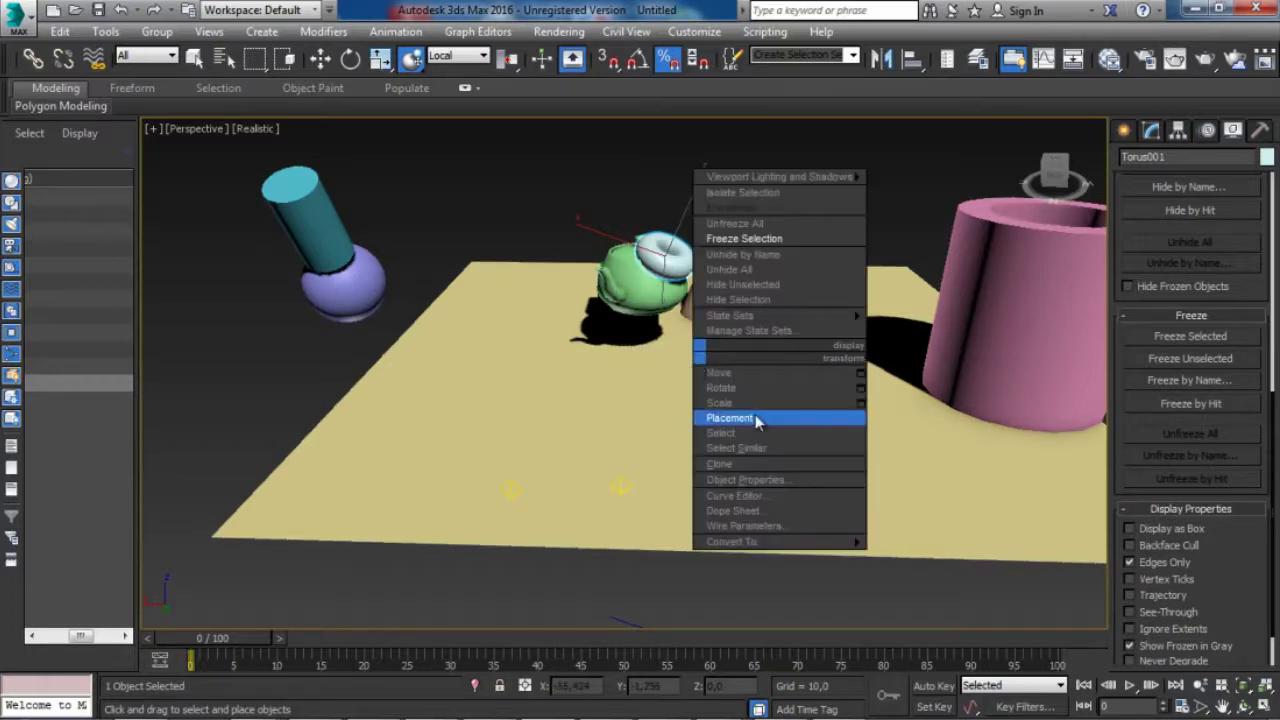
click(738, 433)
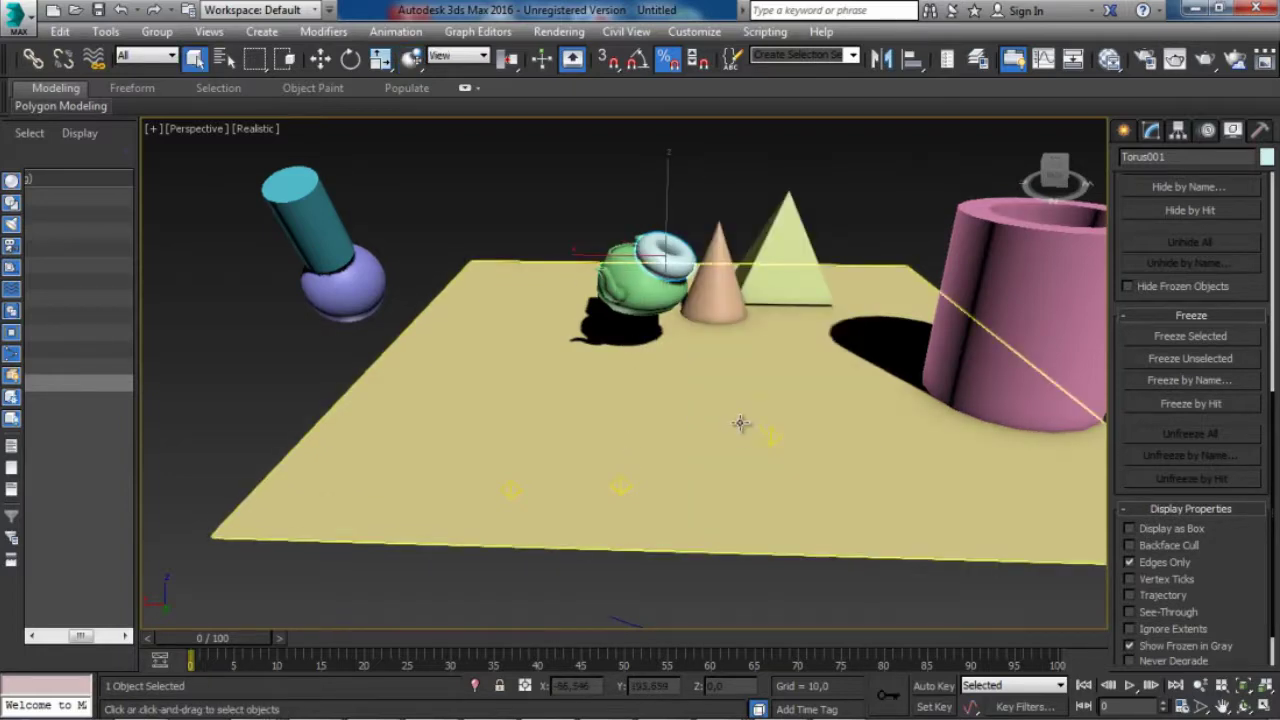
right_click(717, 386)
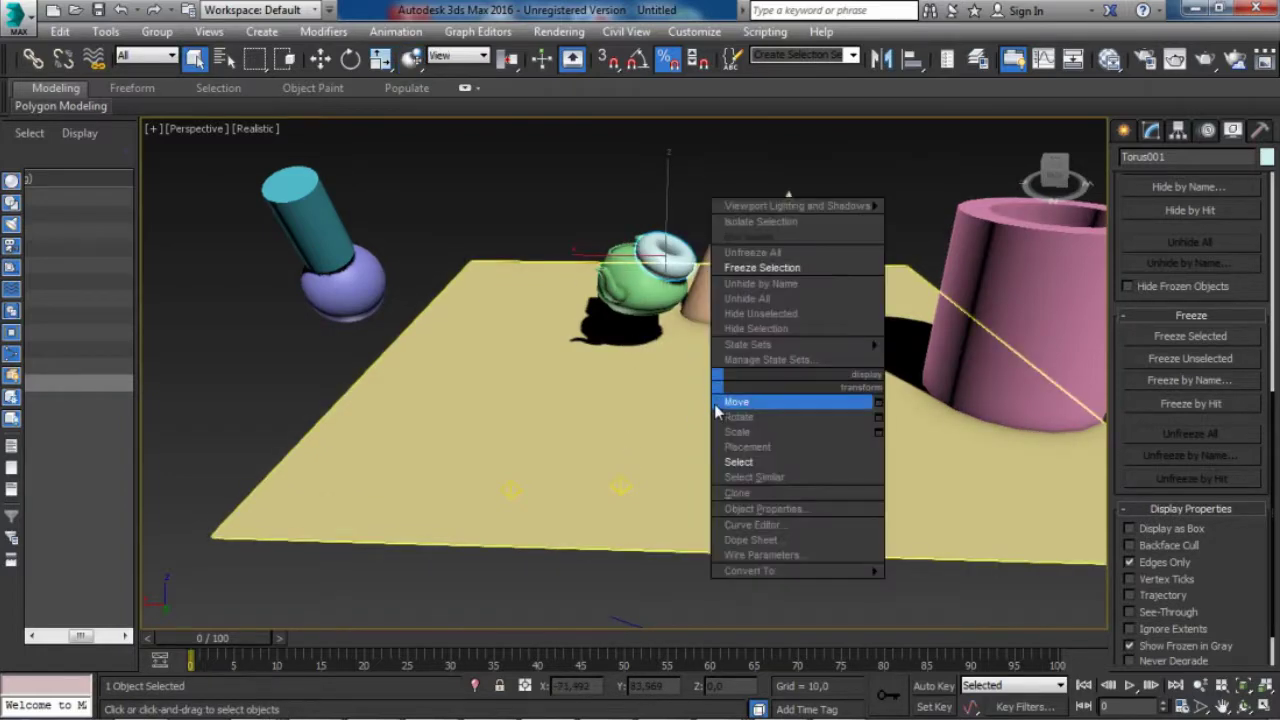
click(785, 482)
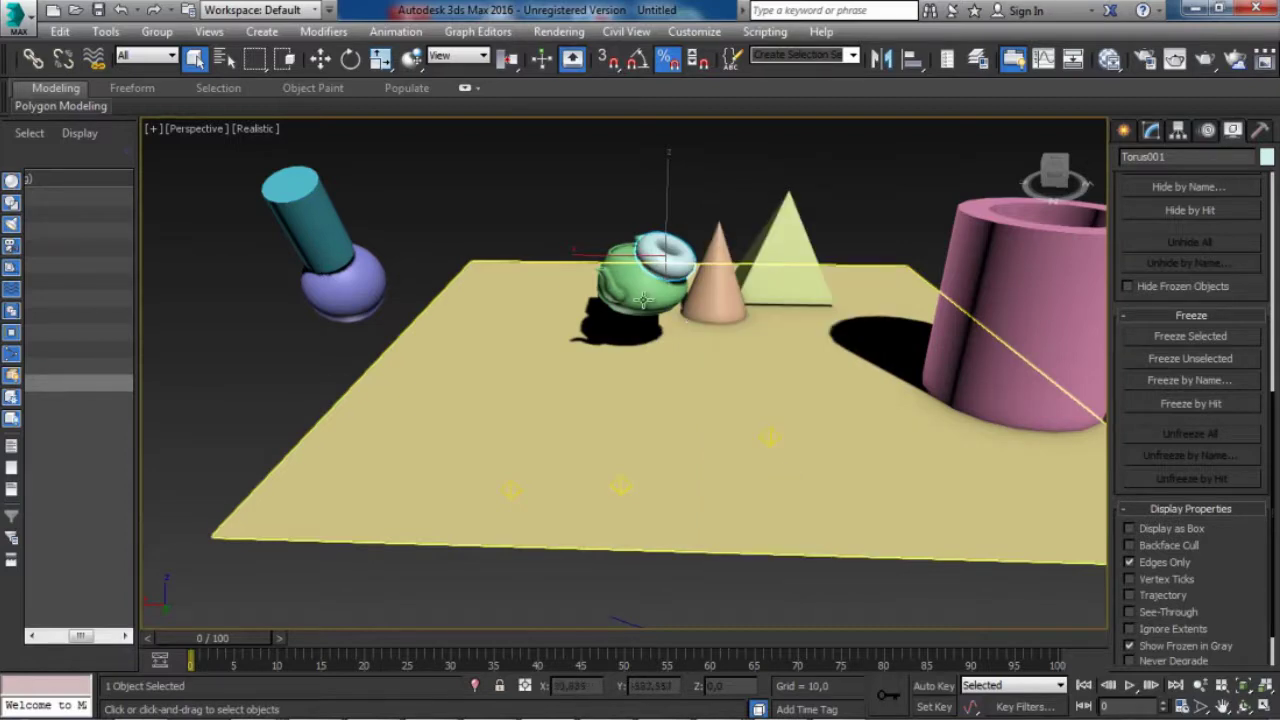
click(713, 294)
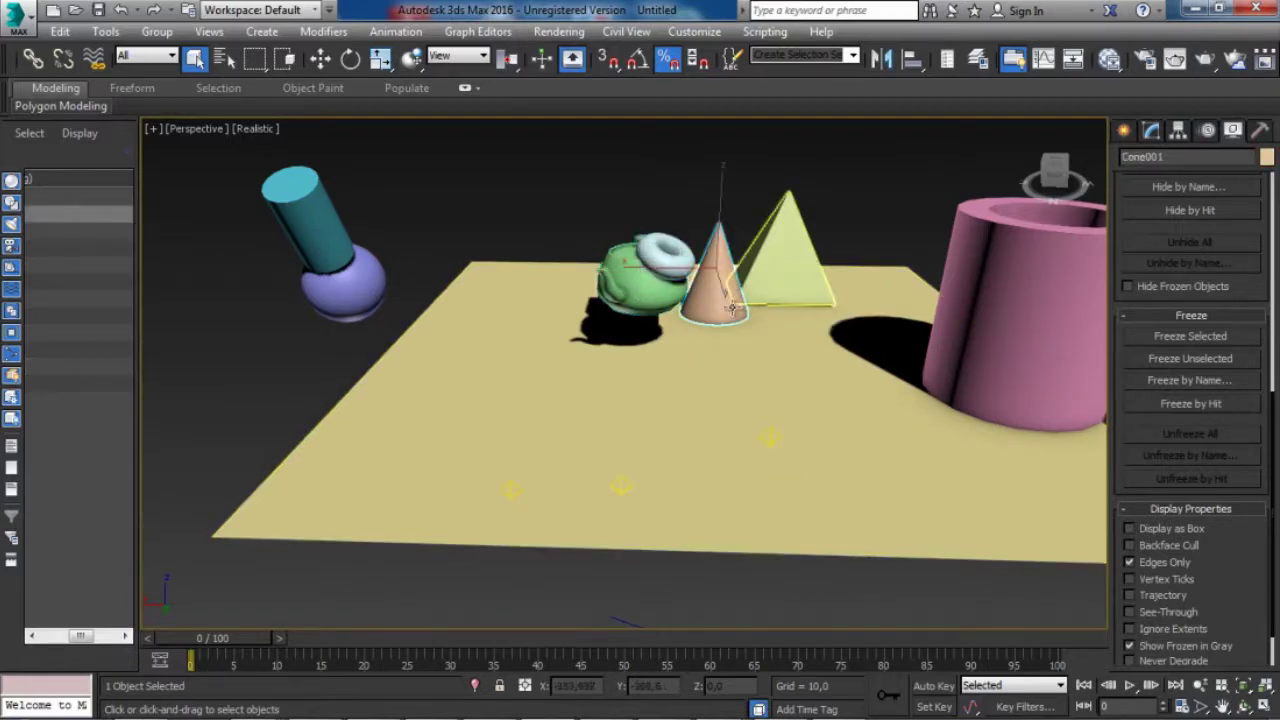
right_click(721, 371)
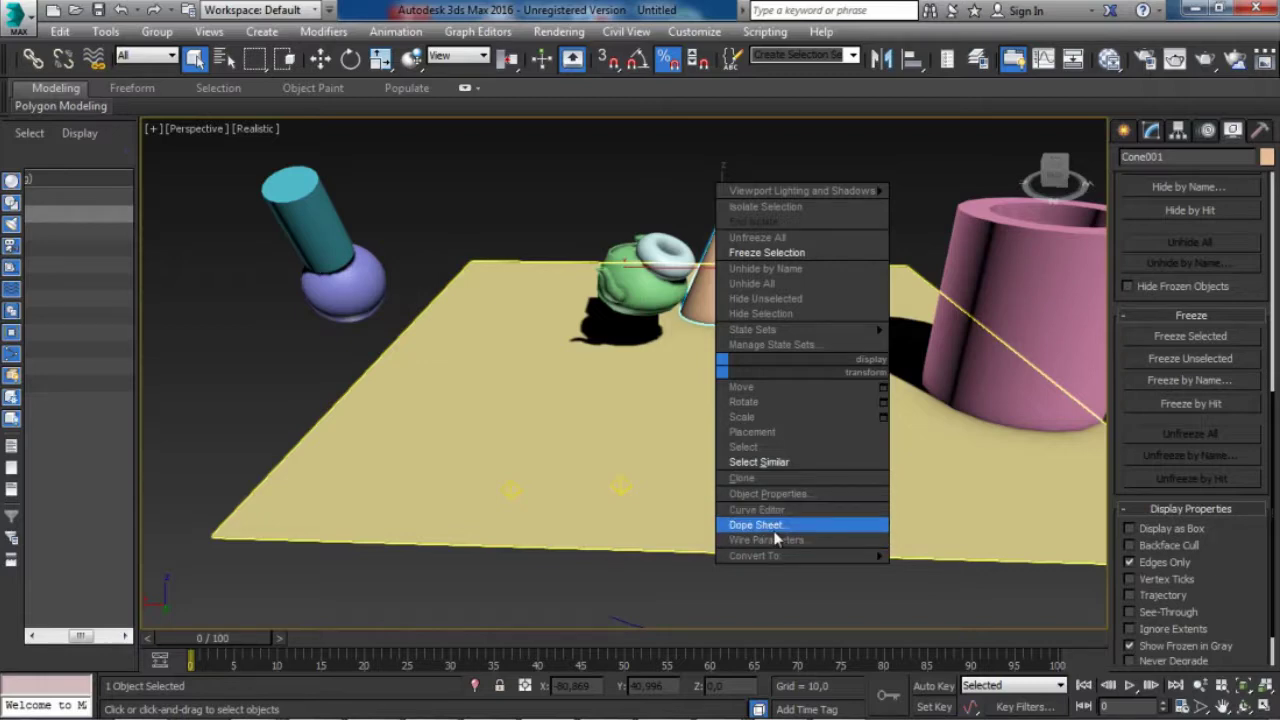
mouse_move(778, 560)
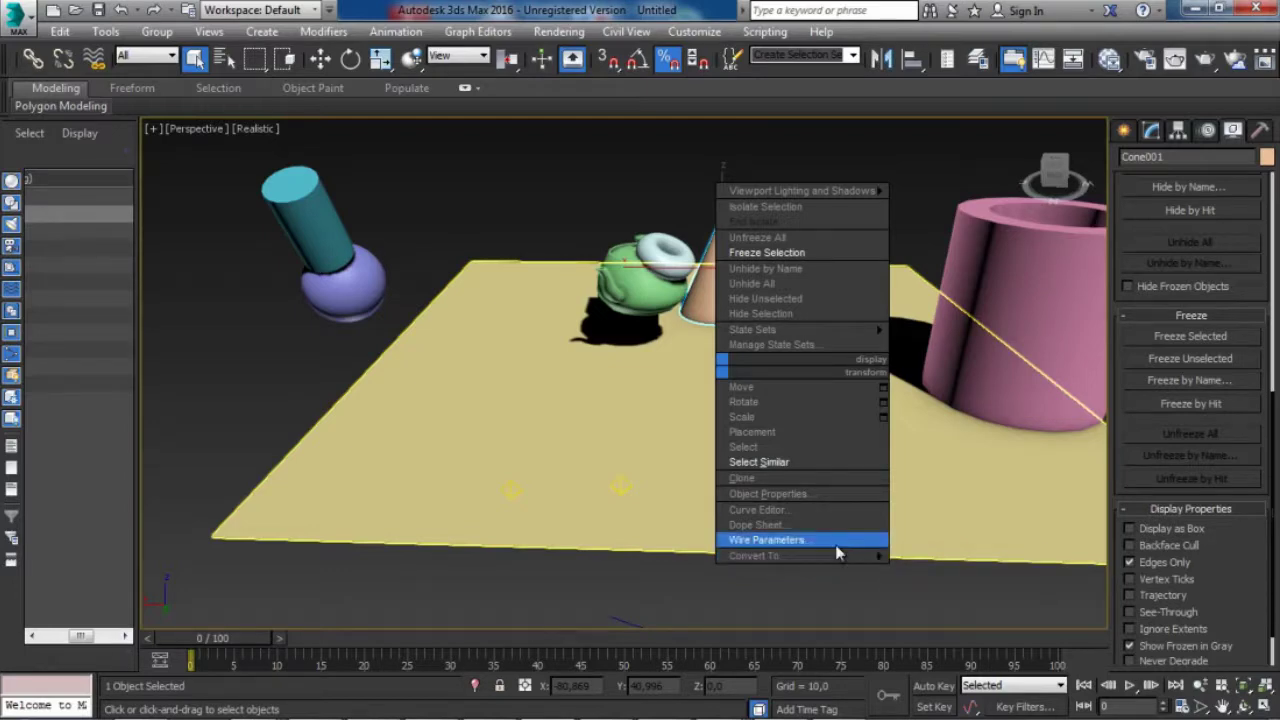
click(782, 493)
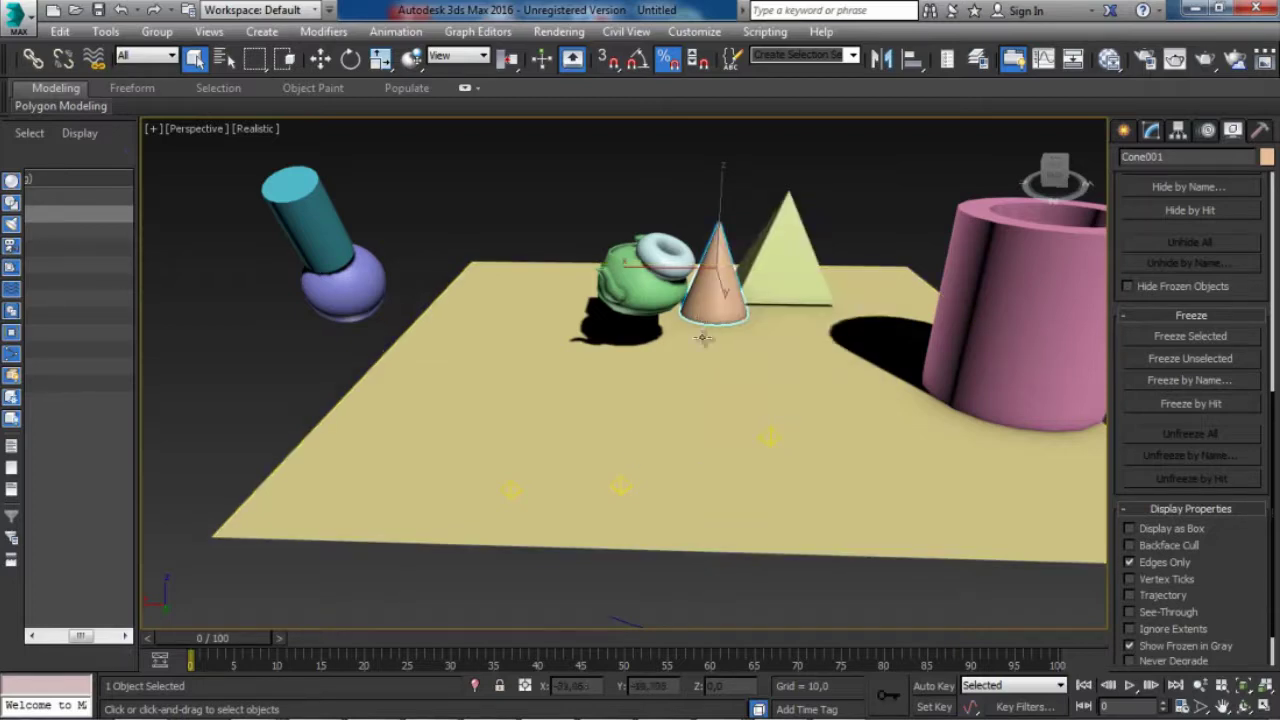
- Move the tube forward on the ground plane to about X -79.4, Y 274.7
click(1020, 291)
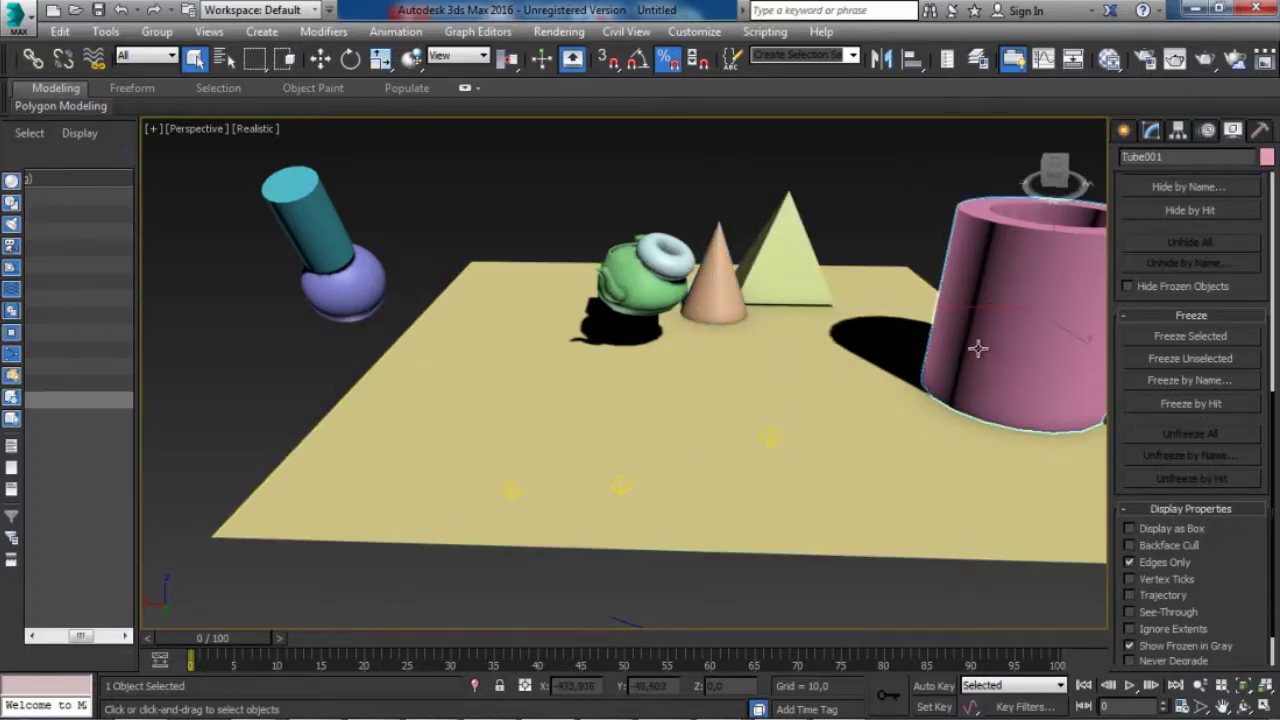
key(w)
drag(1020, 320, 853, 404)
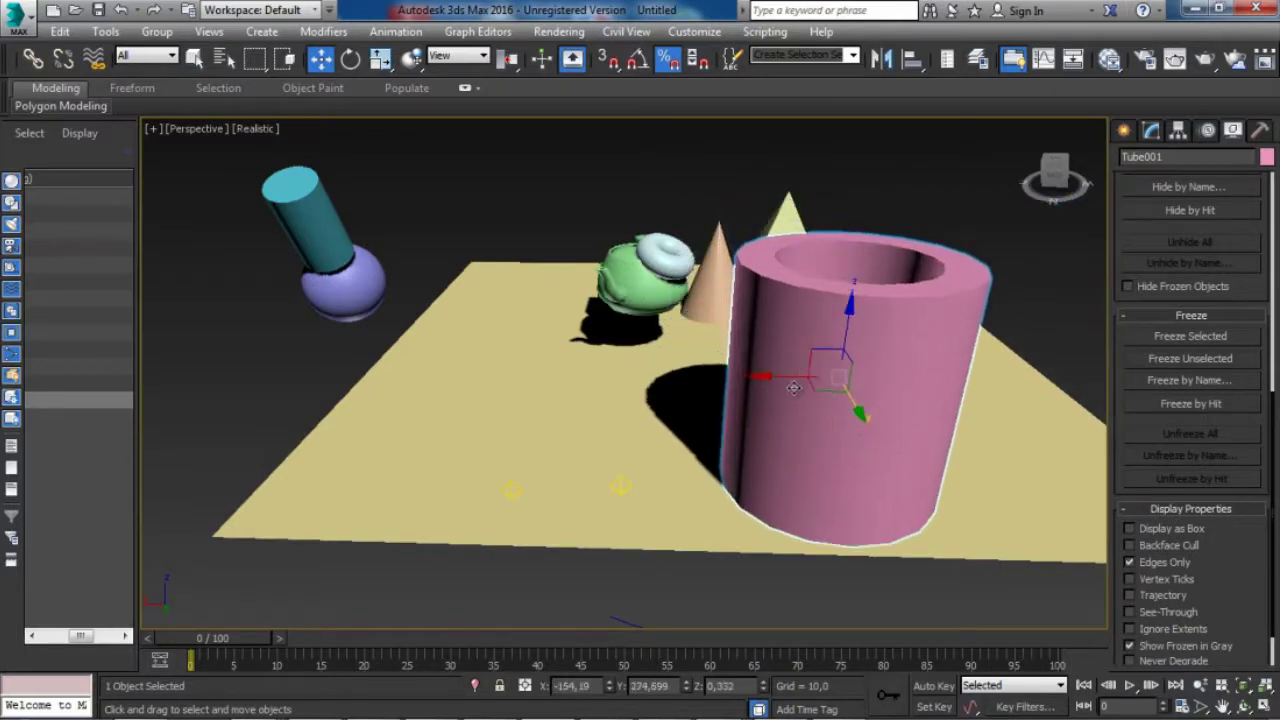
drag(762, 375, 685, 376)
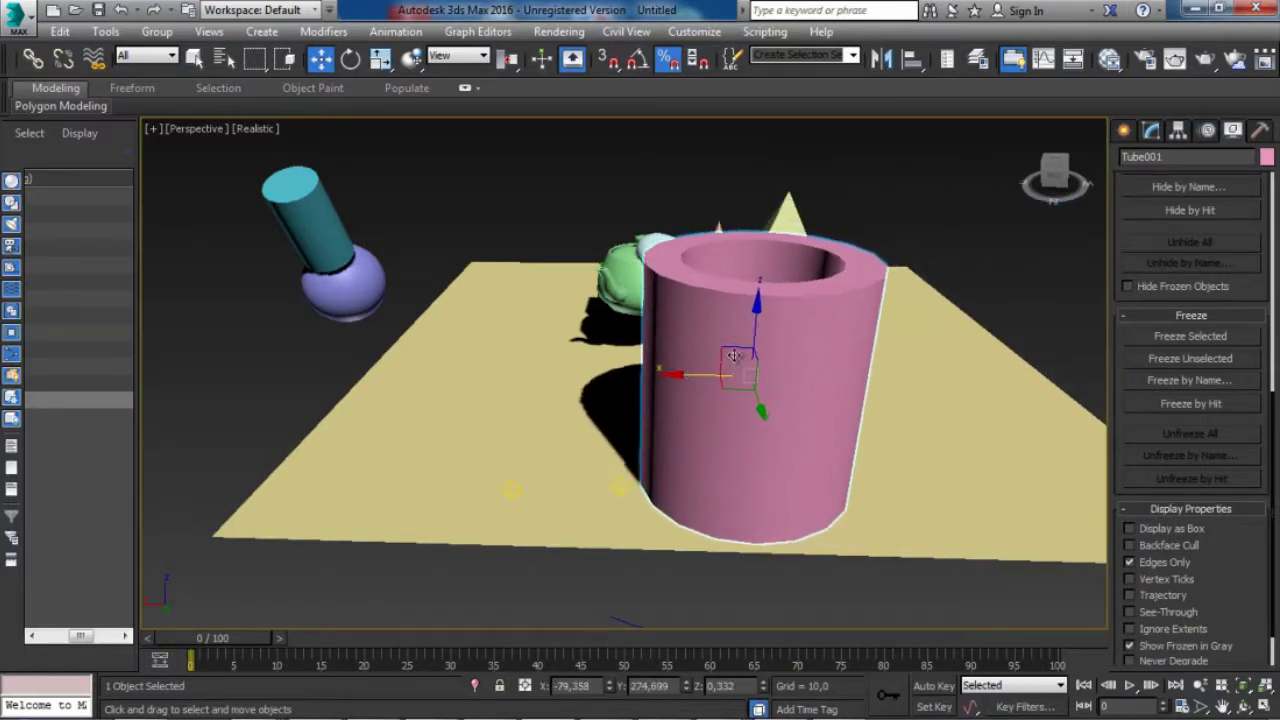
- Freeze the tube through its Object Properties
right_click(739, 350)
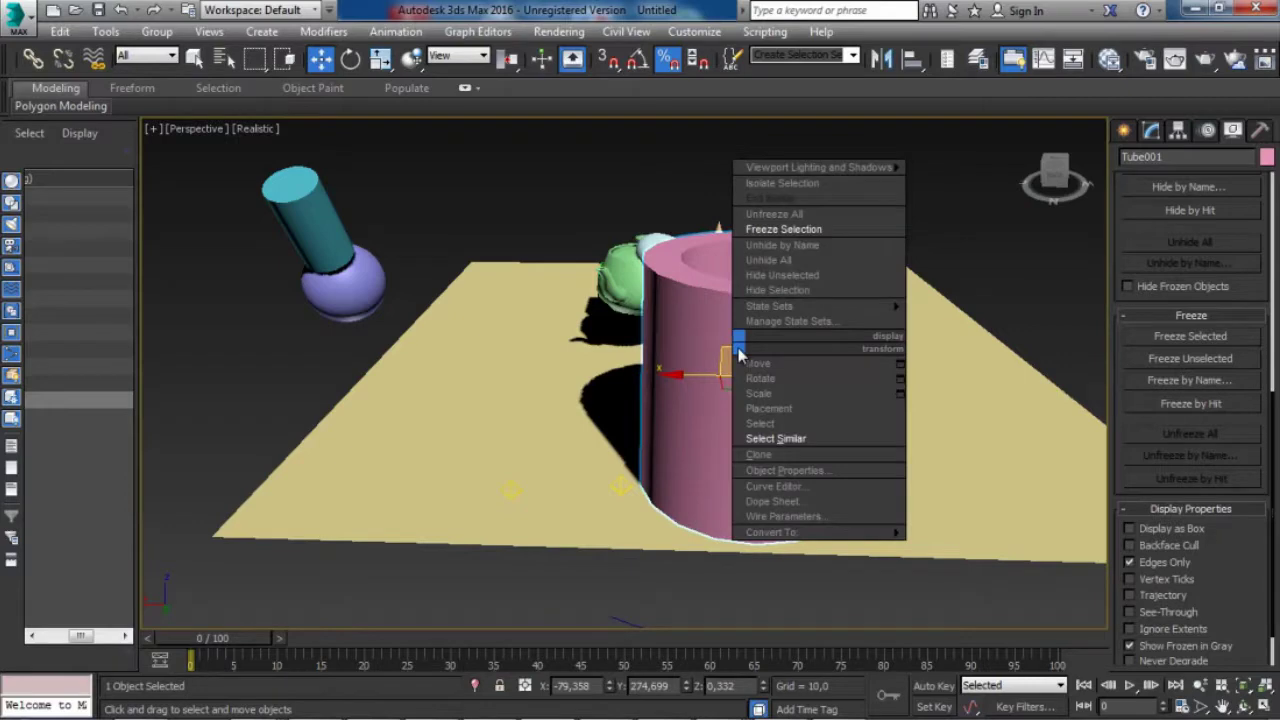
click(790, 474)
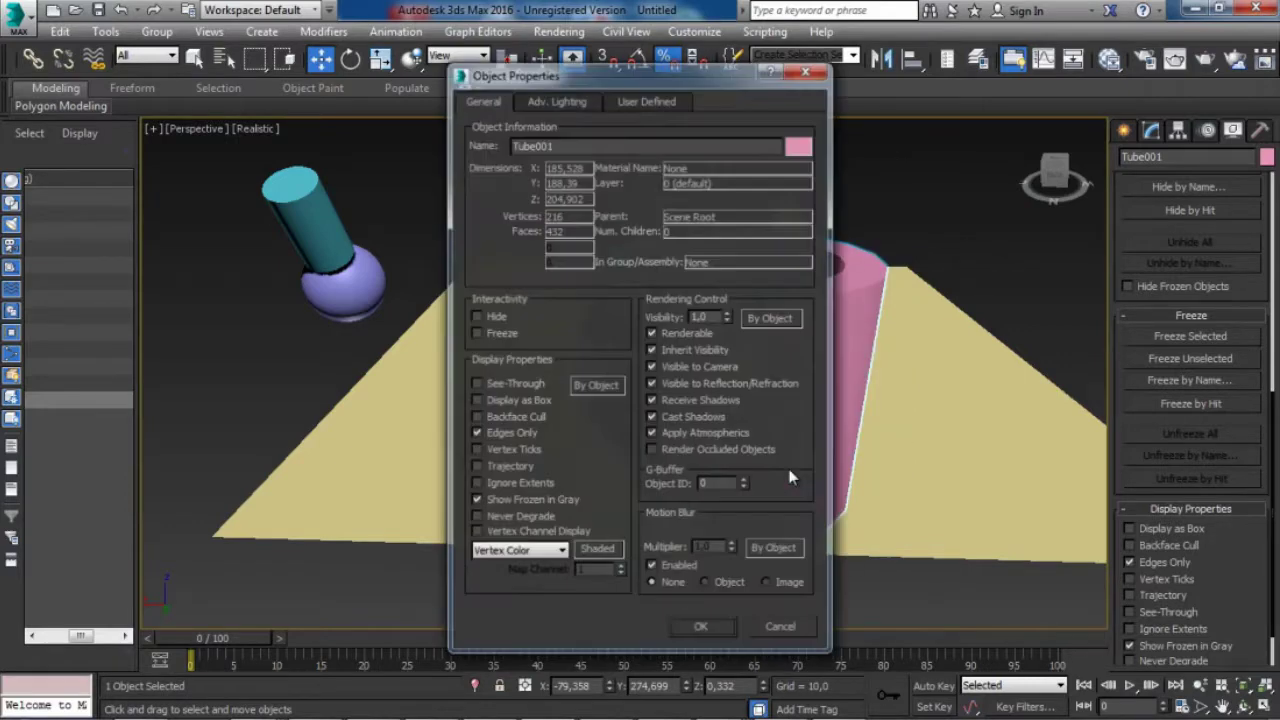
drag(700, 83, 441, 46)
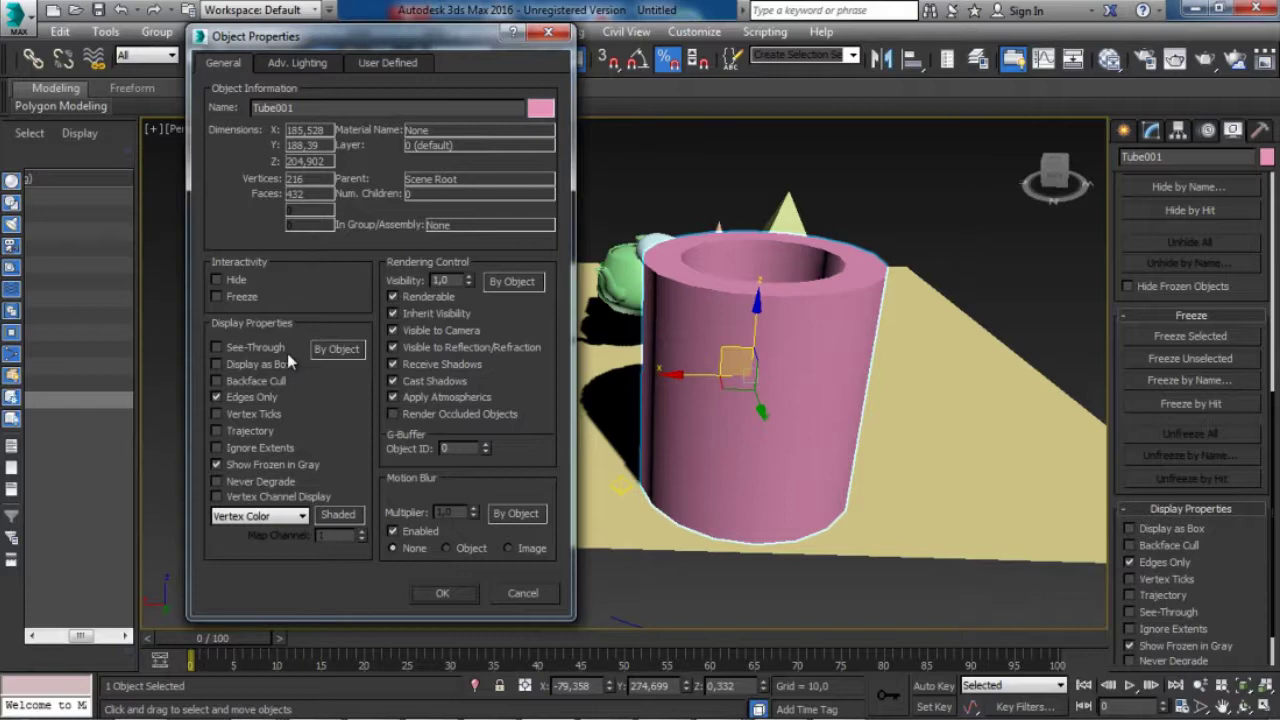
click(217, 296)
click(441, 594)
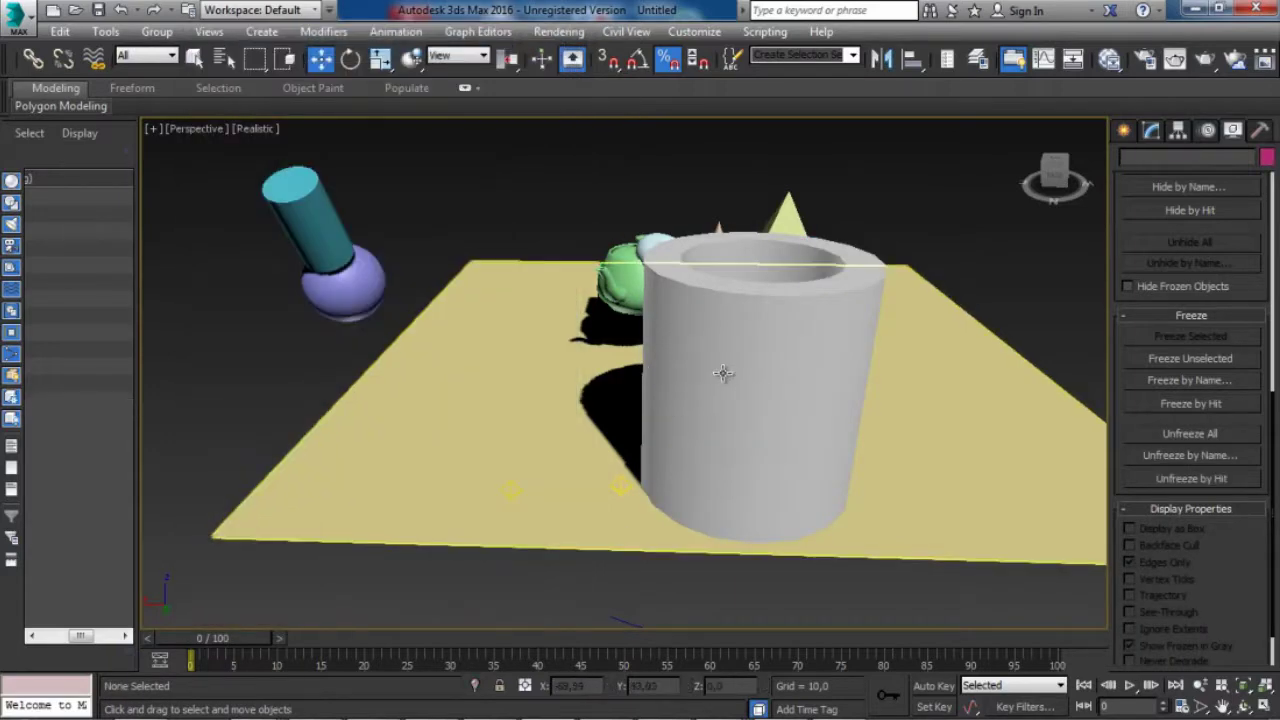
- Unfreeze all objects to release the tube
right_click(724, 365)
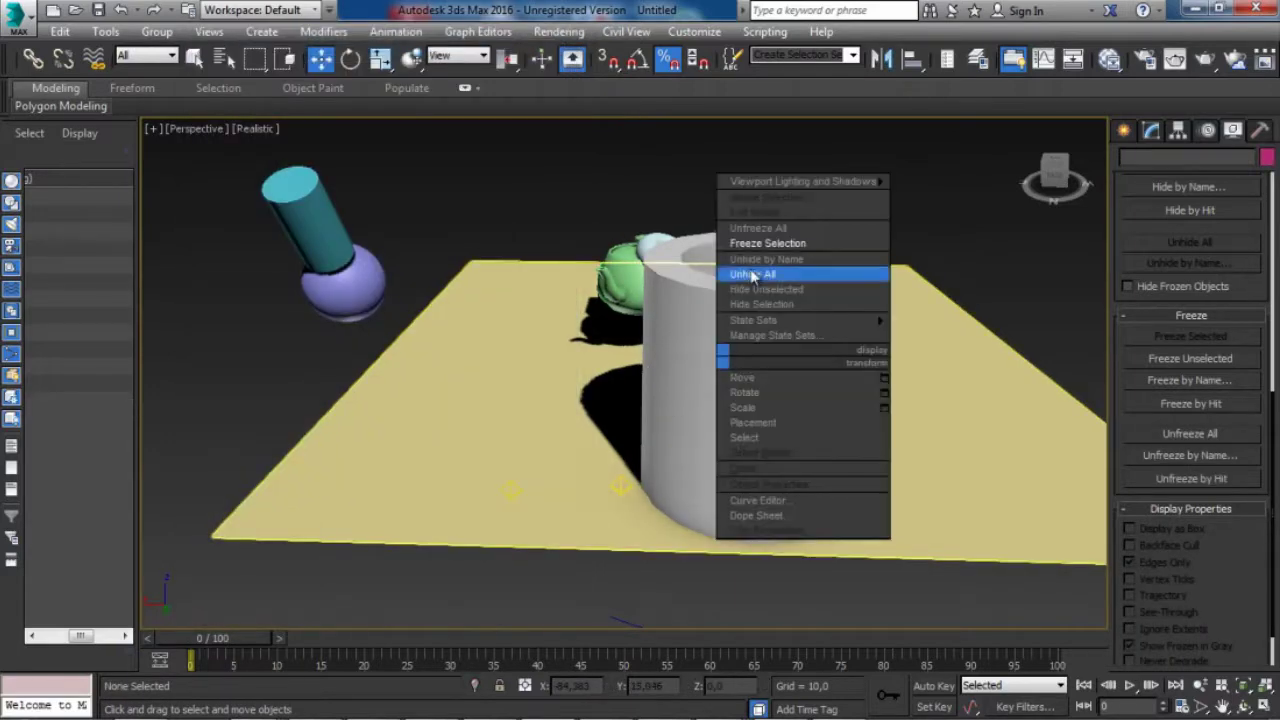
click(768, 229)
right_click(741, 352)
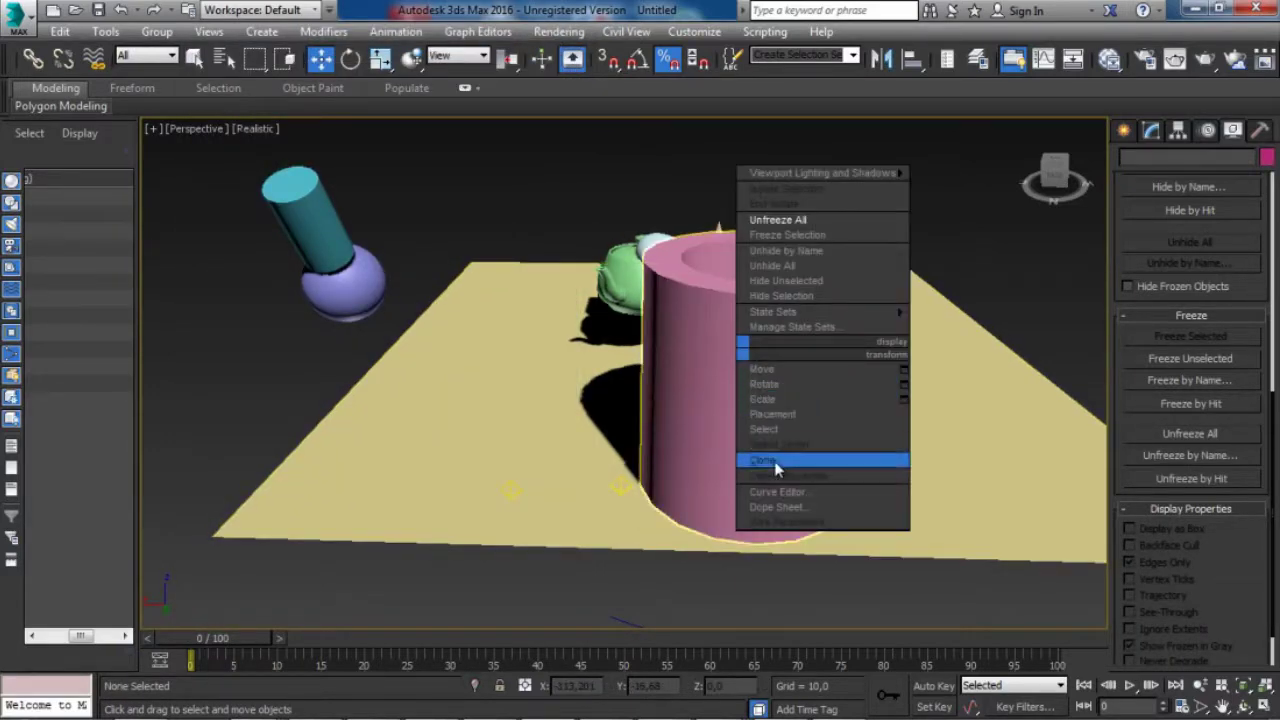
click(768, 460)
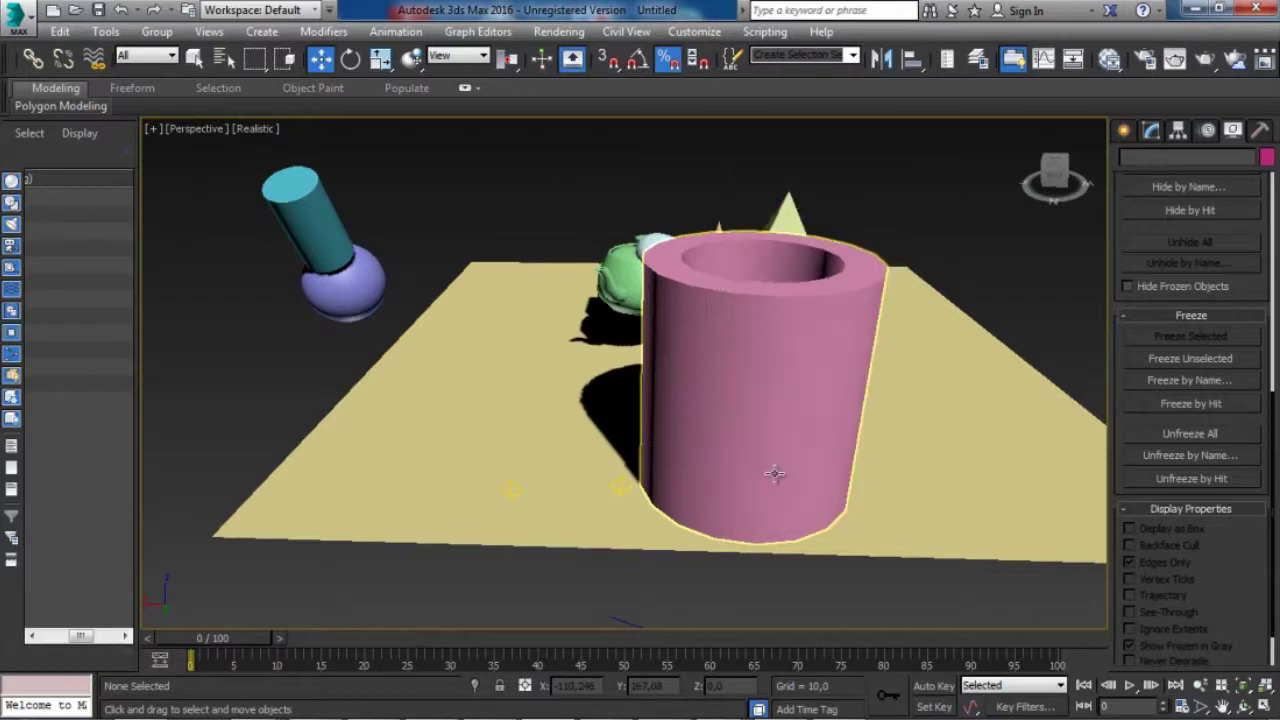
- Select the tube and enable See-Through in its Object Properties
click(738, 395)
right_click(738, 395)
click(770, 517)
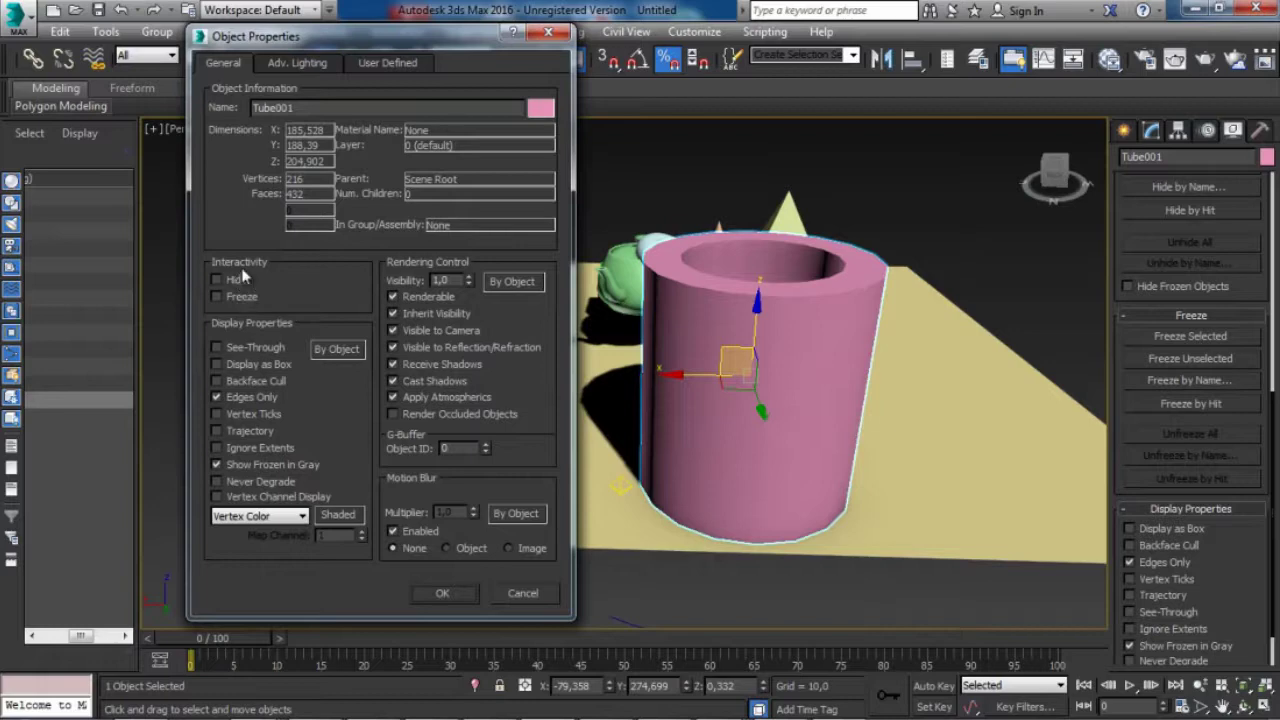
click(216, 347)
click(443, 594)
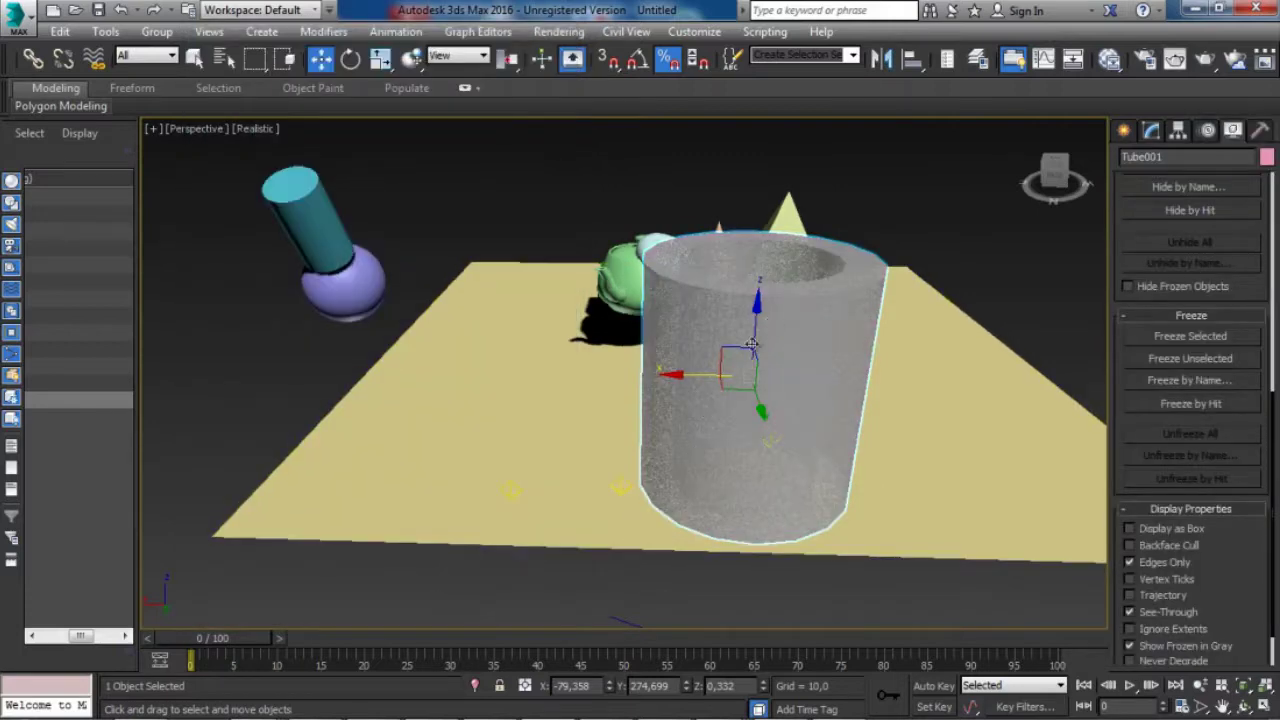
- Toggle the tube's See-Through display off, on, and off again
key(alt+x)
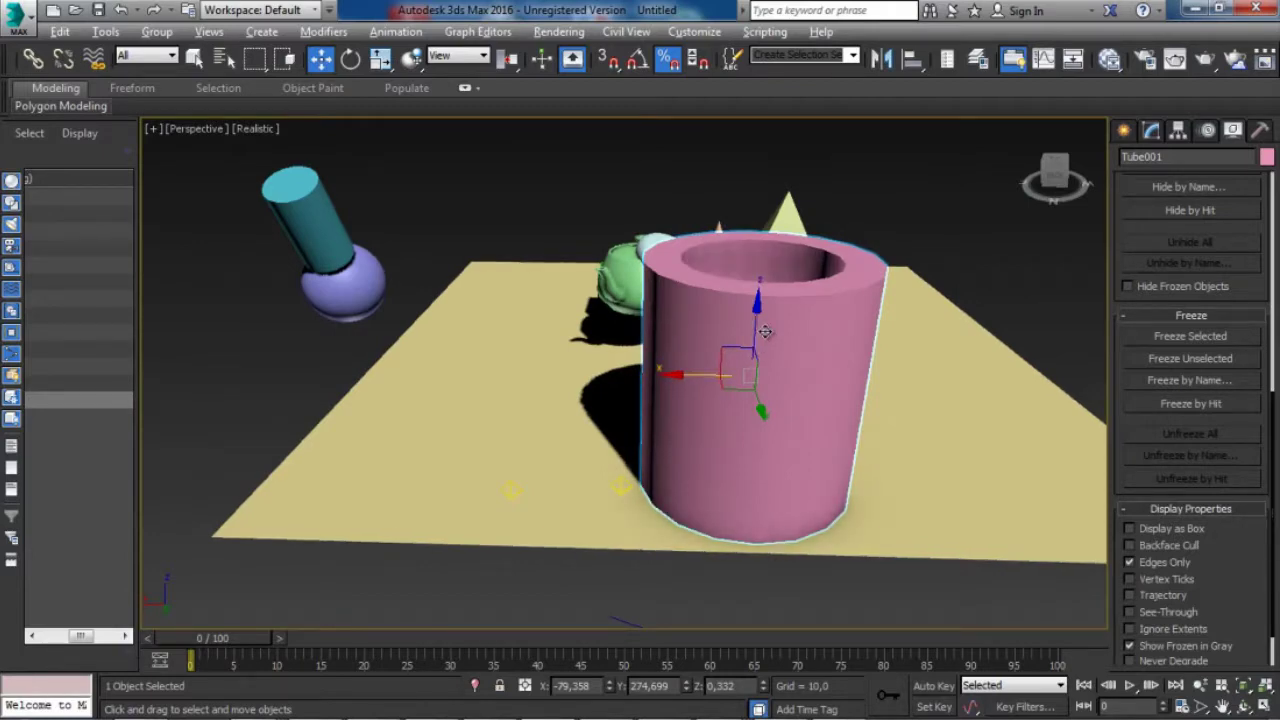
key(alt+x)
key(alt+x)
- Enable Display as Box in the tube's Object Properties and set the perspective viewport's shading to Bounding Box
right_click(765, 336)
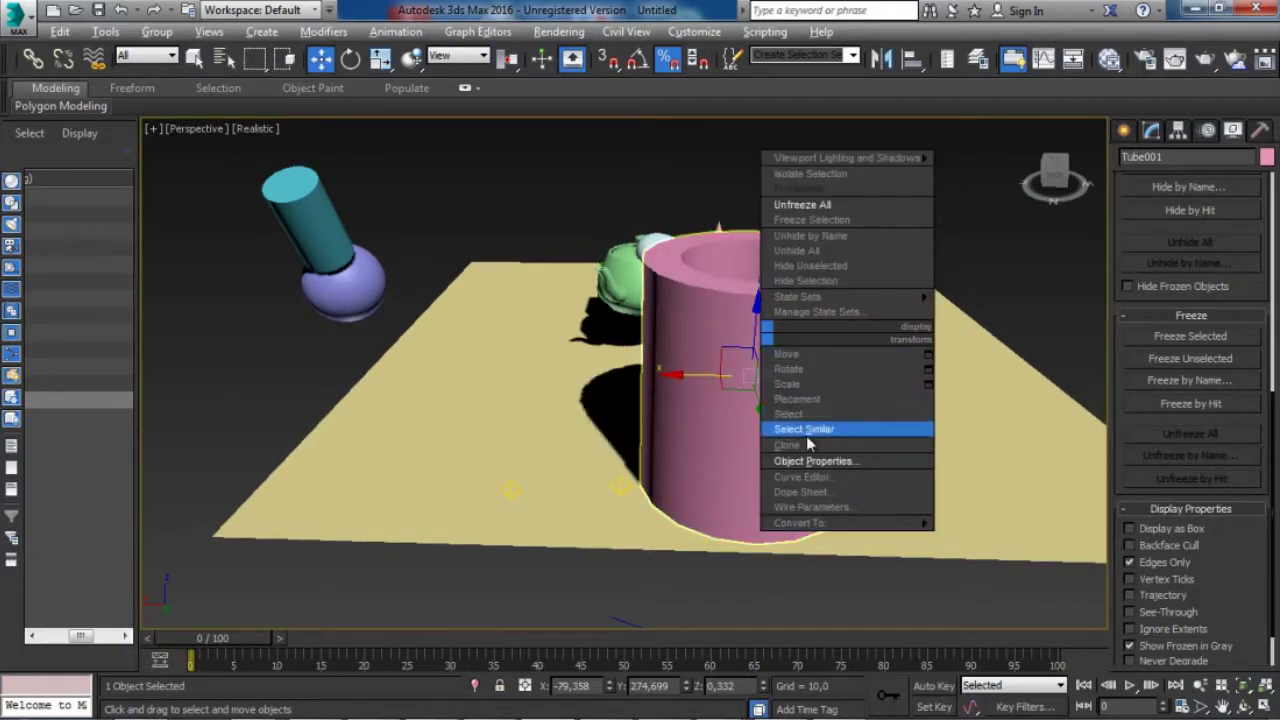
click(820, 457)
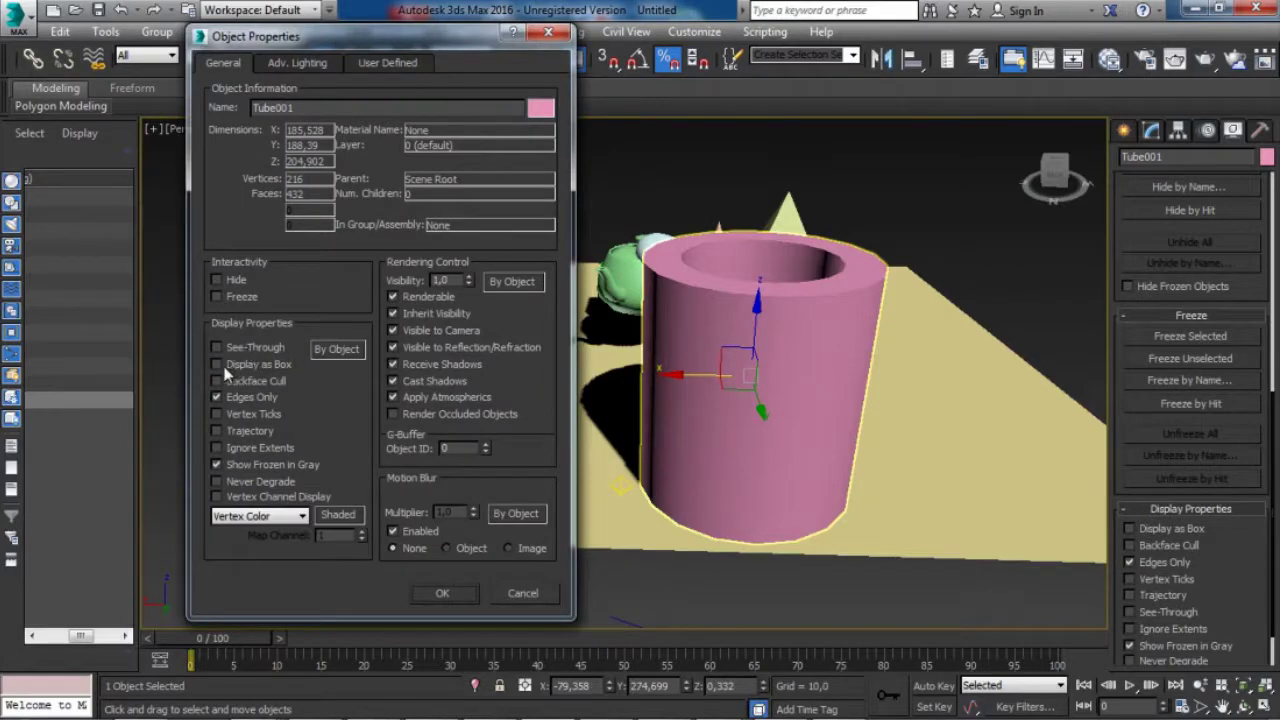
click(217, 365)
click(443, 593)
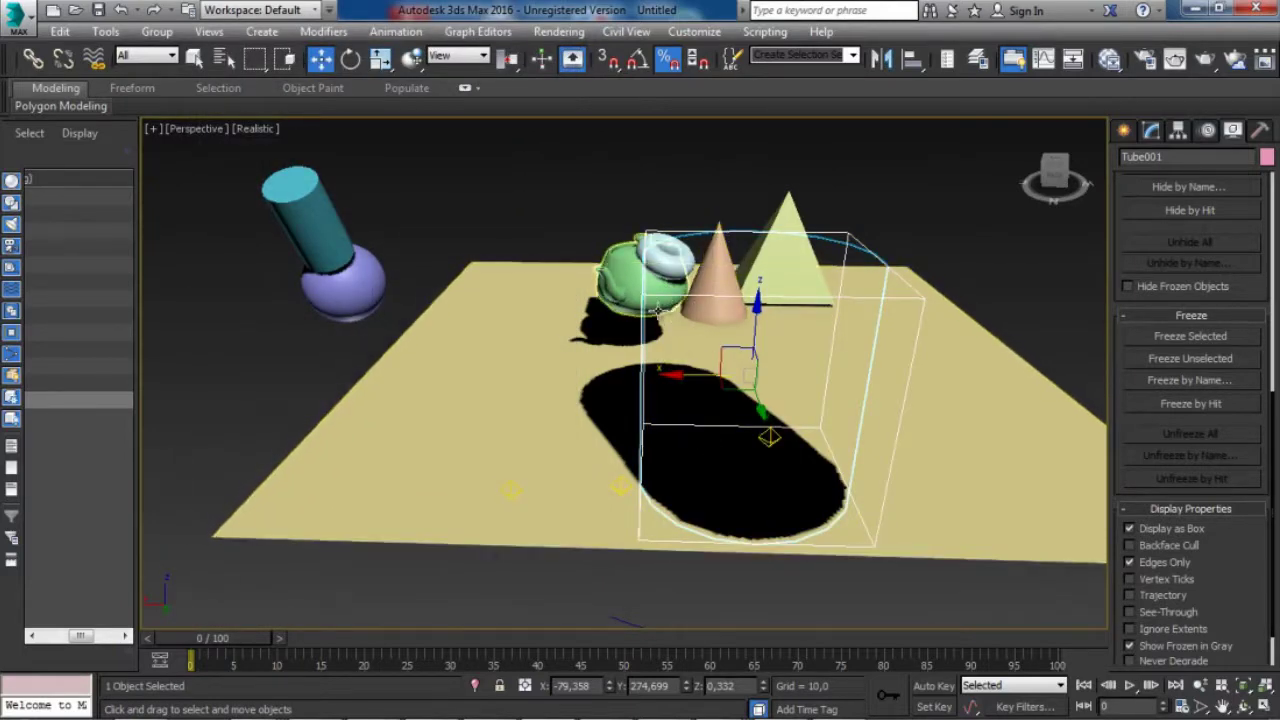
click(256, 129)
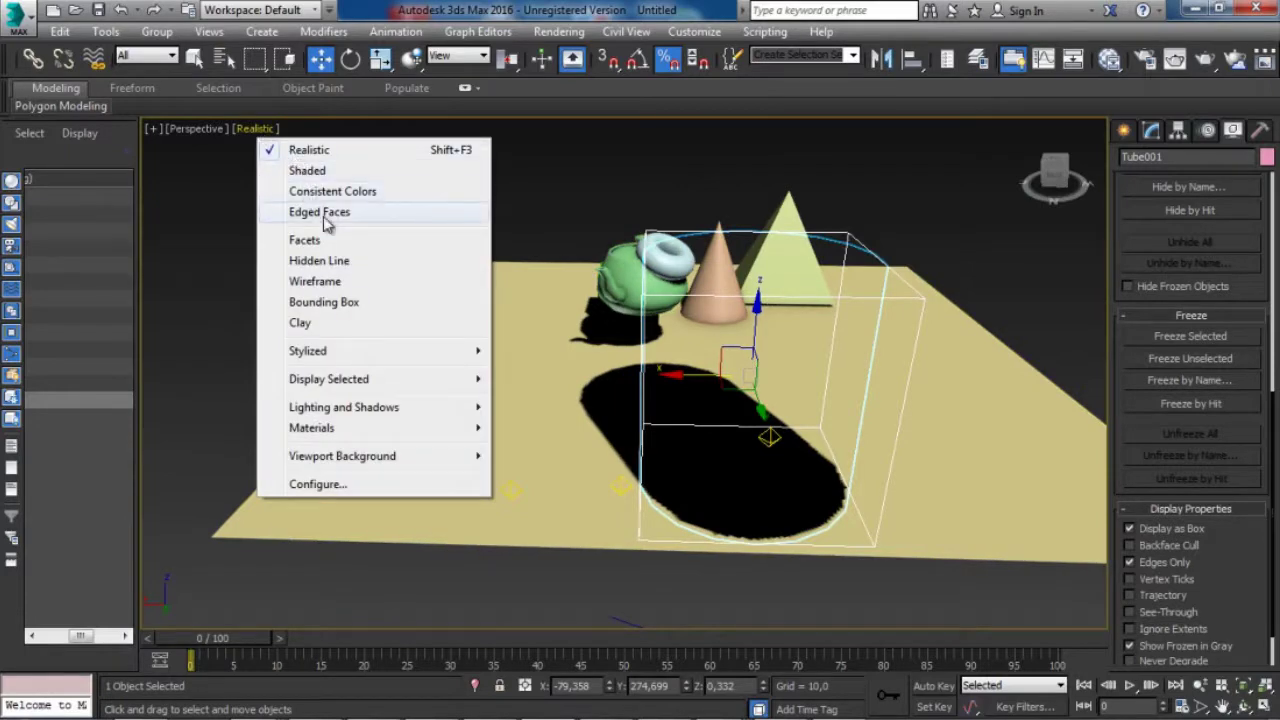
click(341, 304)
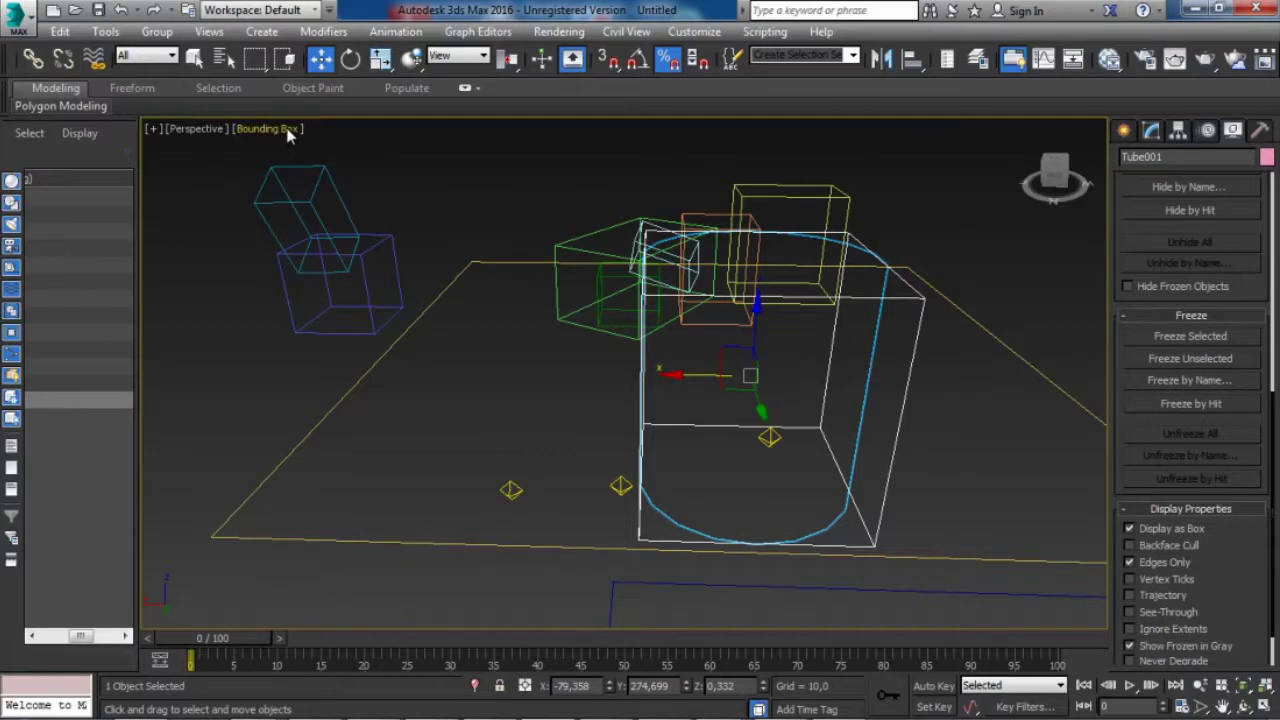
- Set the perspective viewport's shading to Realistic and render the perspective view with the boxed tube selected, closing the rendered frame
click(288, 130)
click(330, 150)
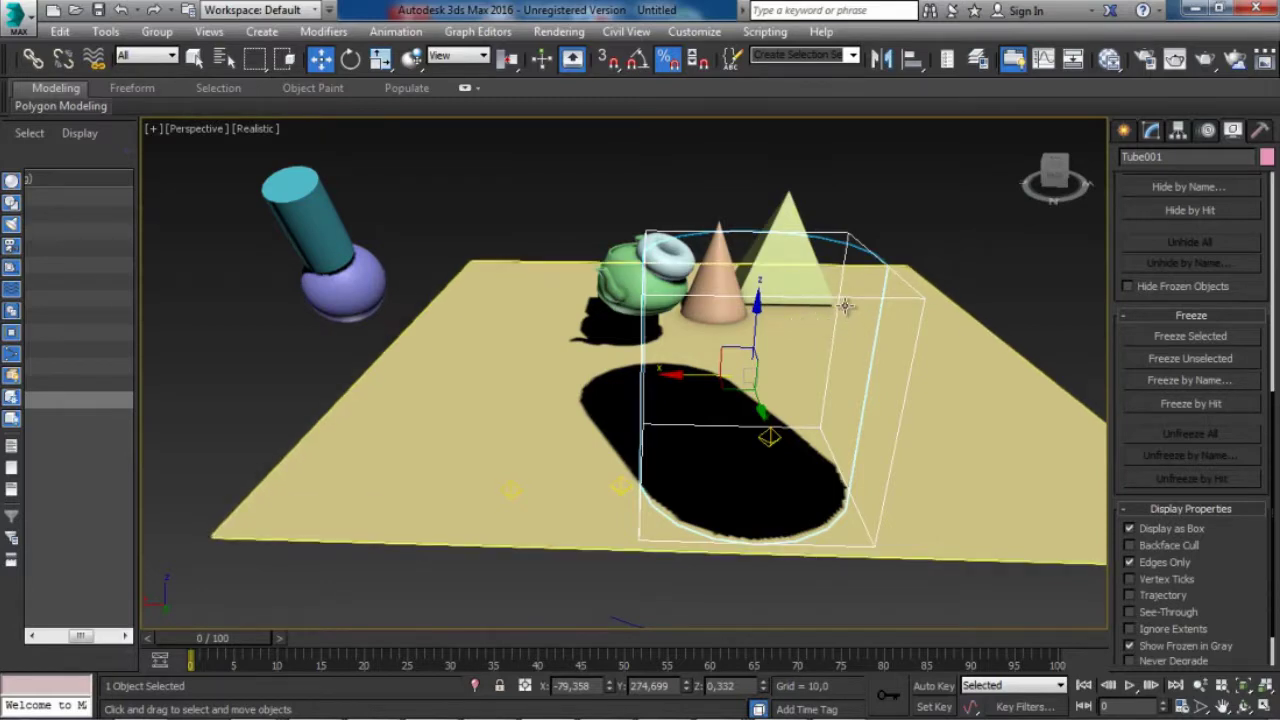
click(305, 222)
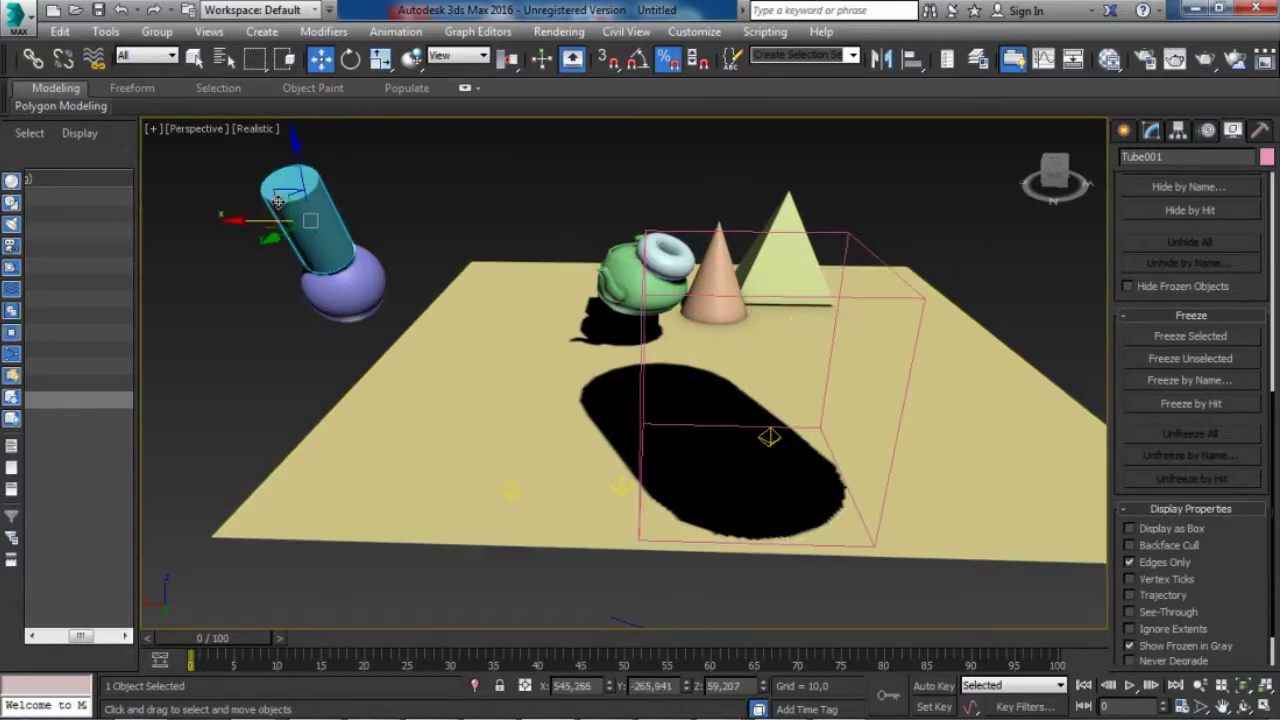
click(857, 296)
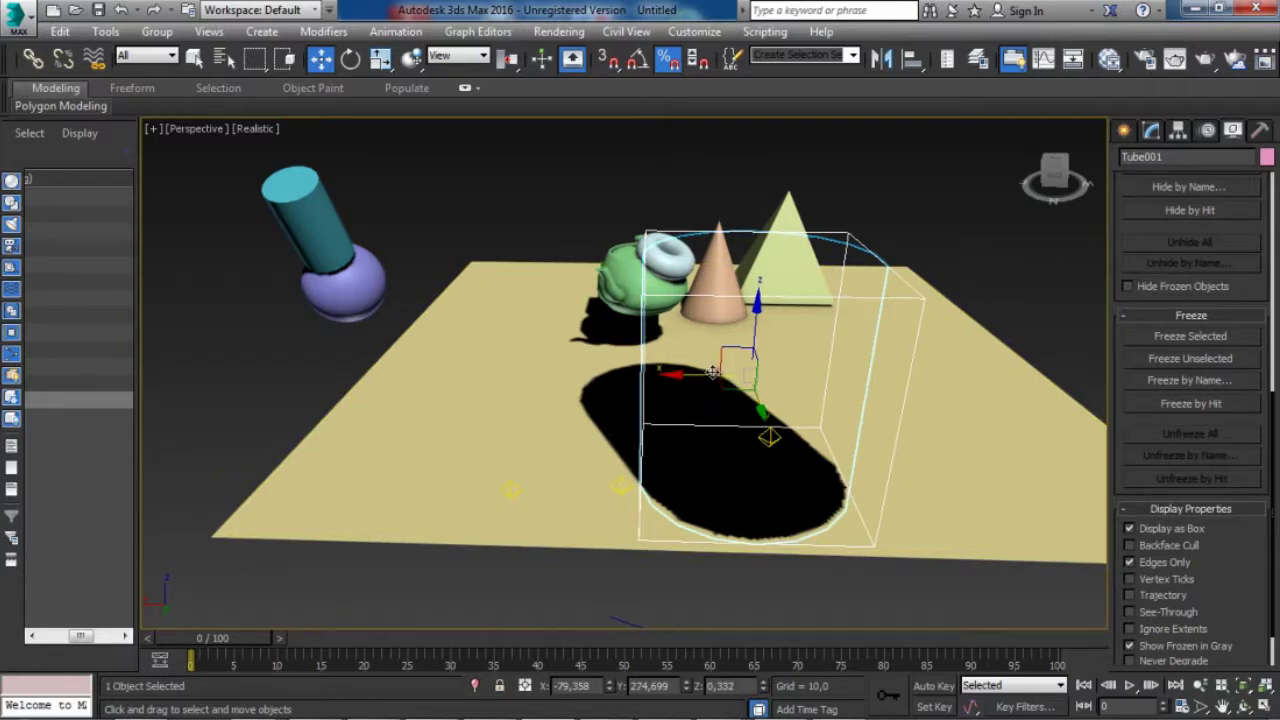
click(1205, 58)
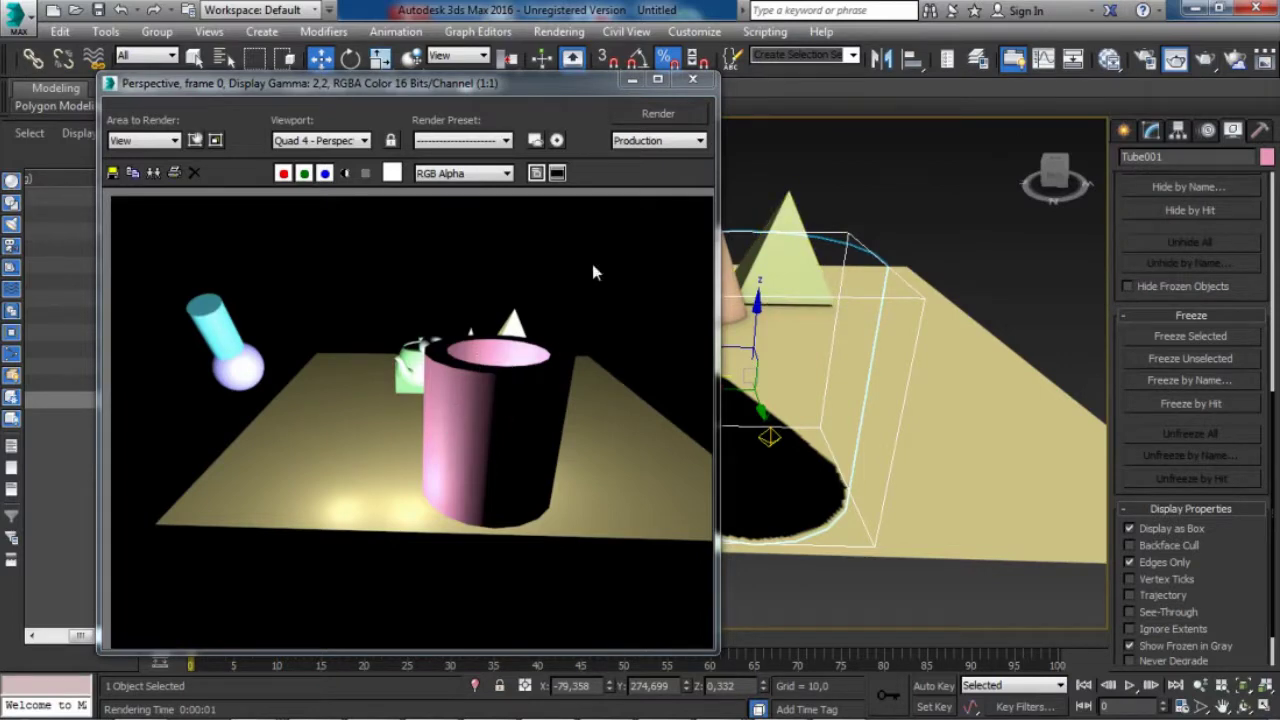
click(693, 78)
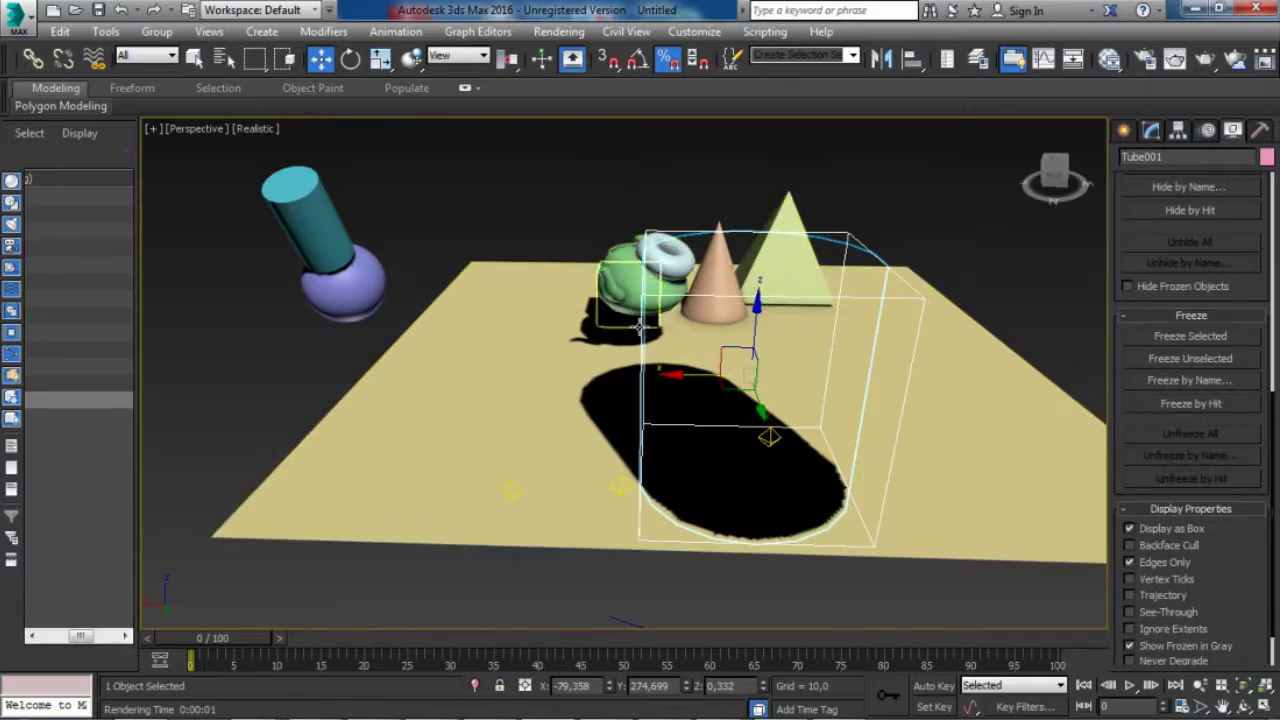
- Turn off Display as Box and enable Backface Cull in the tube's Object Properties
alt+middle_drag(695, 355, 688, 342)
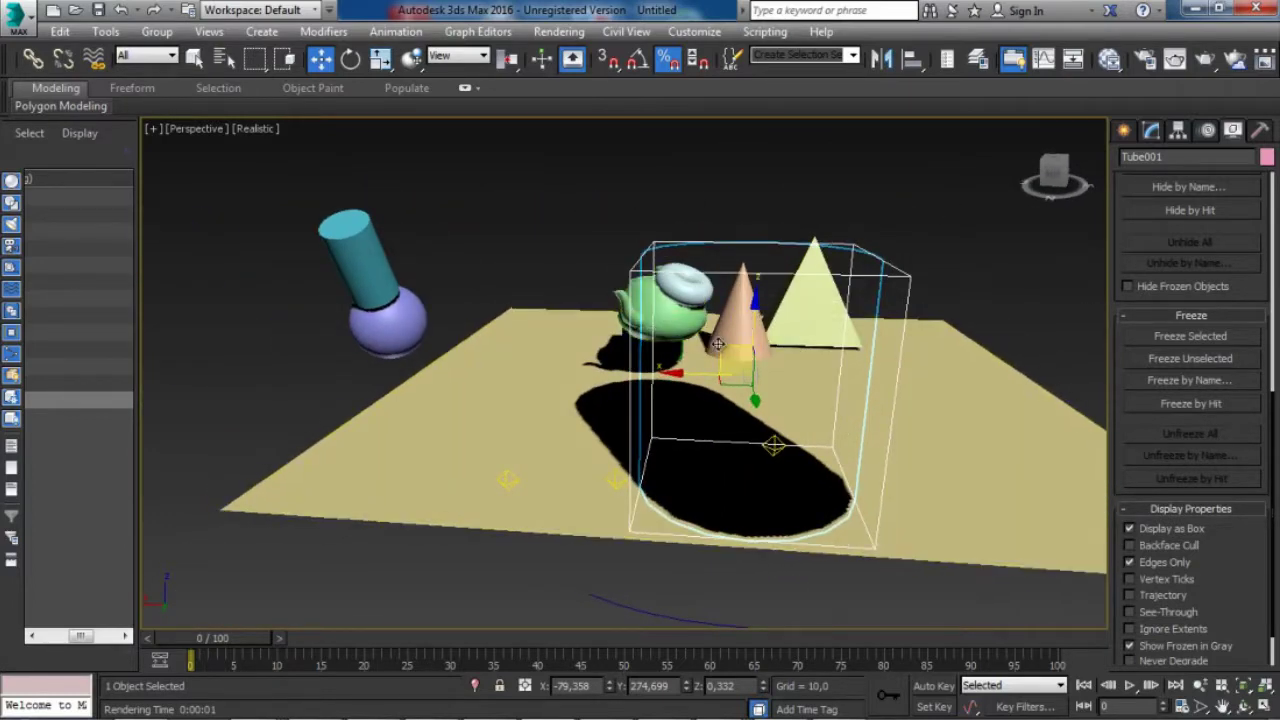
alt+middle_drag(640, 290, 666, 310)
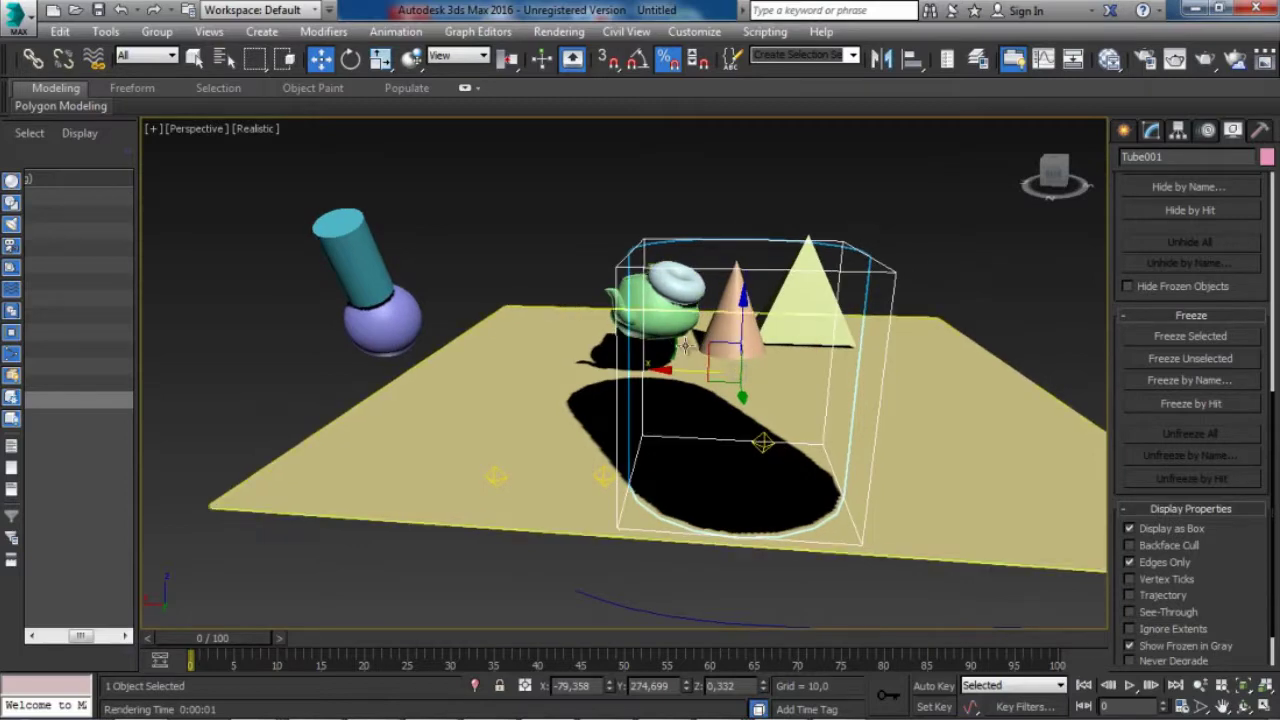
right_click(716, 274)
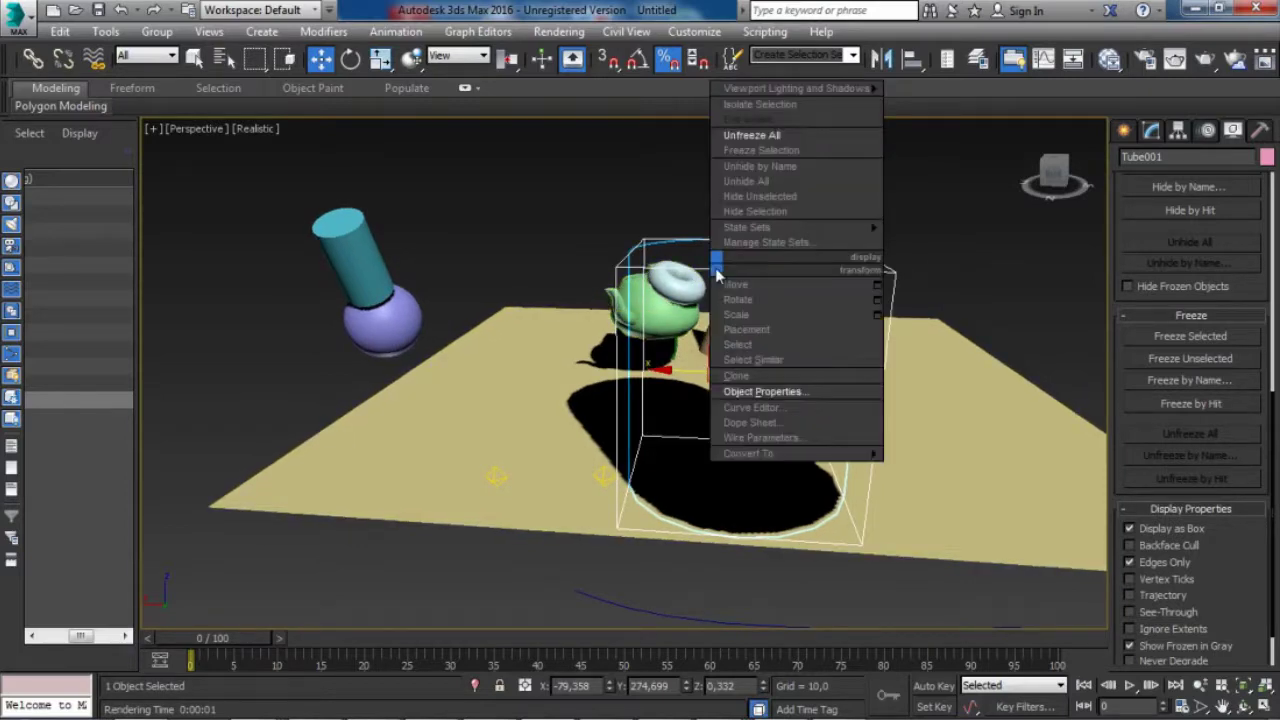
click(755, 392)
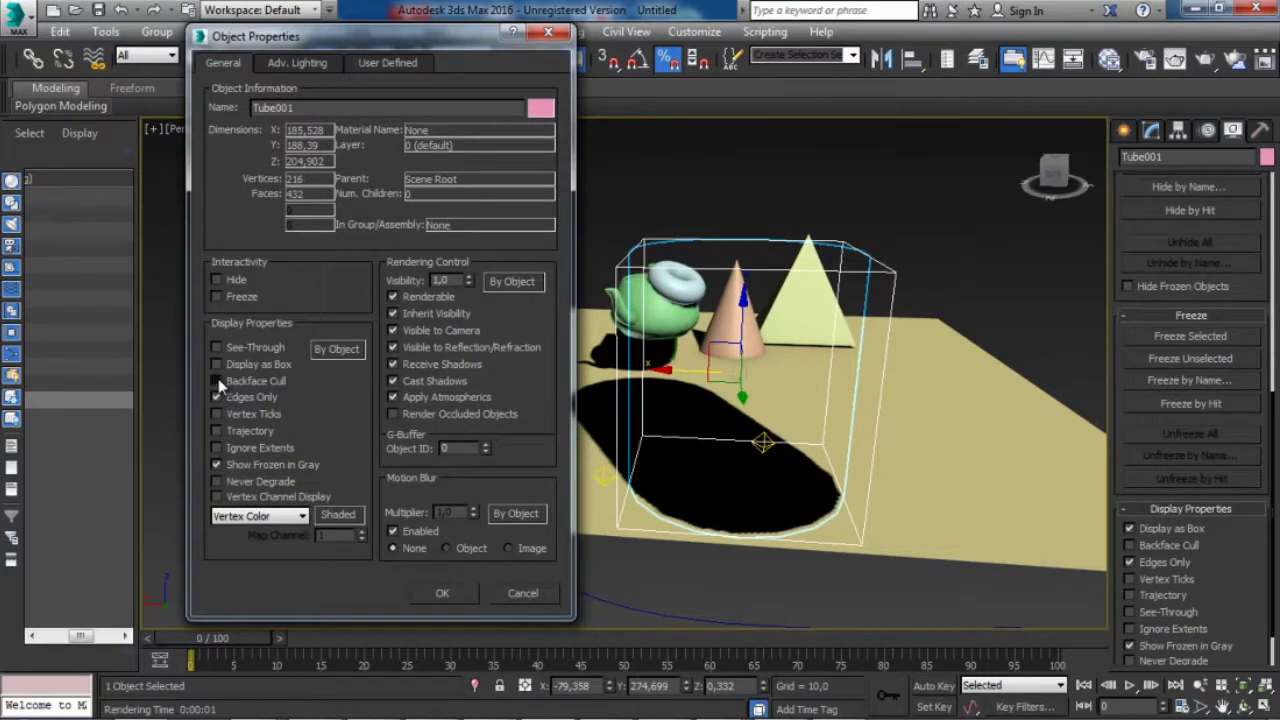
click(217, 381)
click(442, 593)
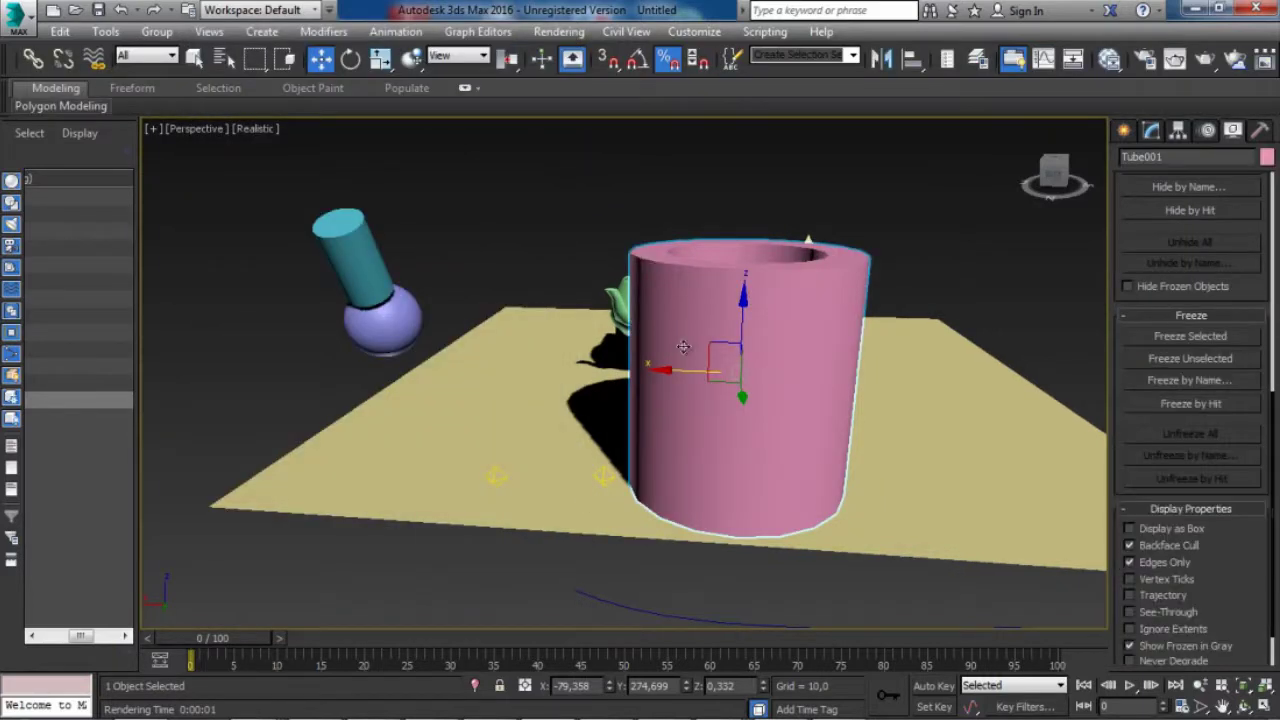
- Examine the tube's display with Backface Cull enabled from several angles around the scene
mouse_move(723, 380)
middle_down()
mouse_move(557, 371)
mouse_move(706, 362)
middle_up()
middle_drag(349, 313, 375, 300)
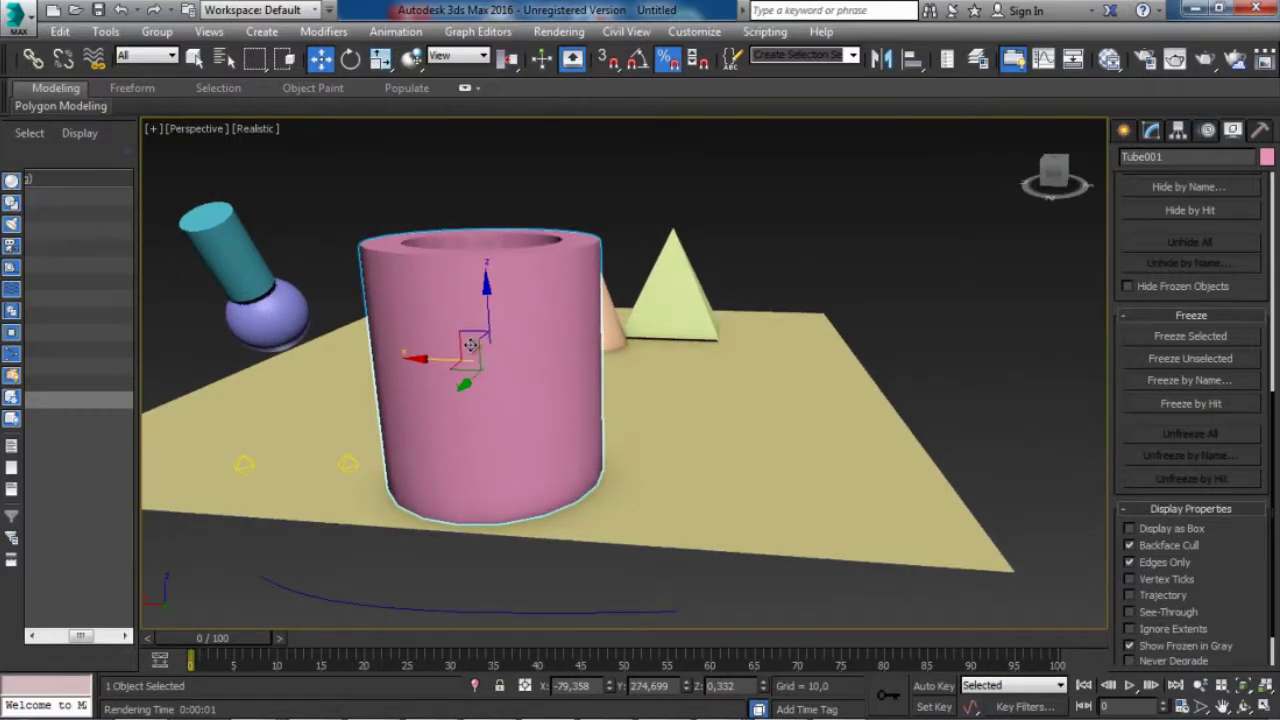
scroll(412, 285, down, 3)
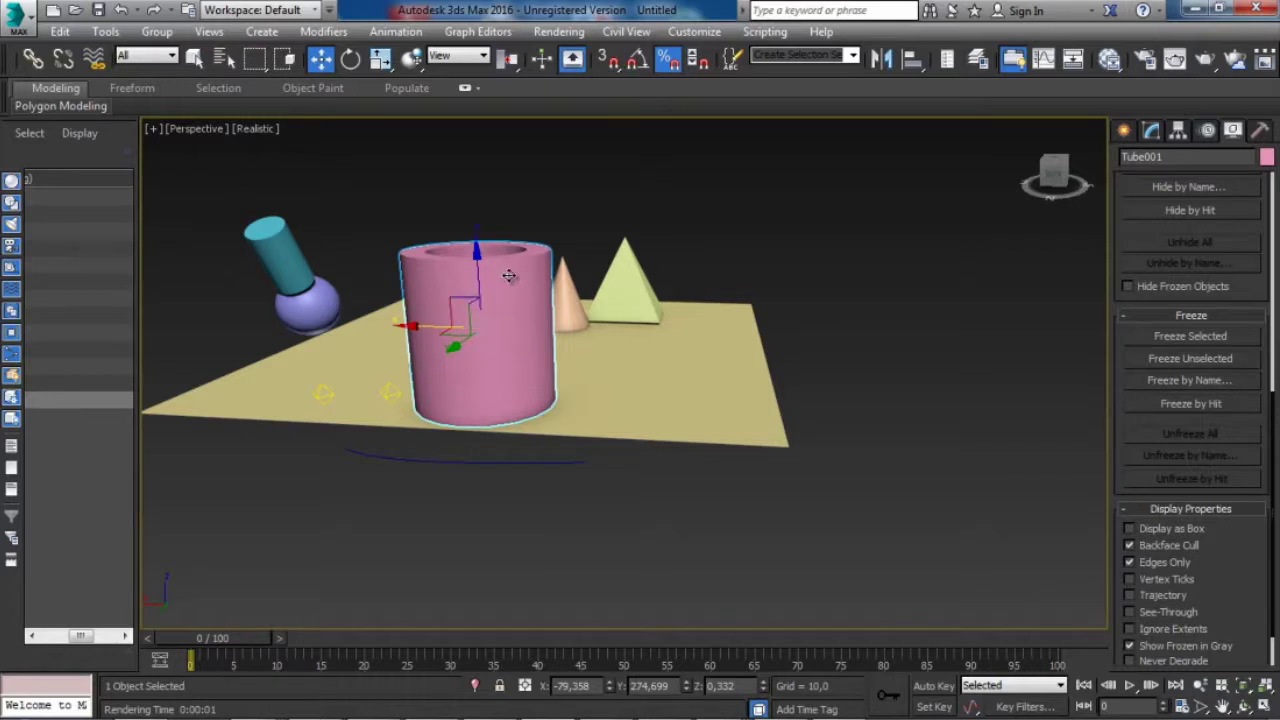
alt+middle_drag(445, 390, 409, 371)
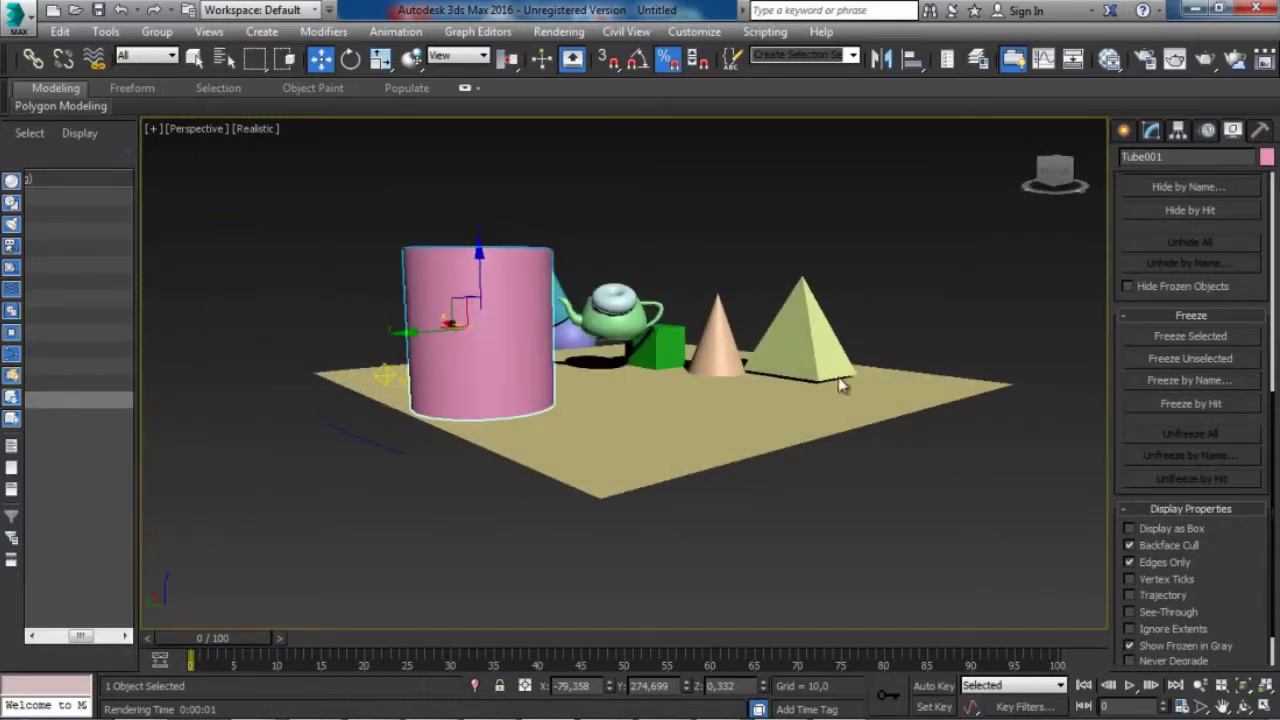
alt+middle_drag(636, 256, 541, 282)
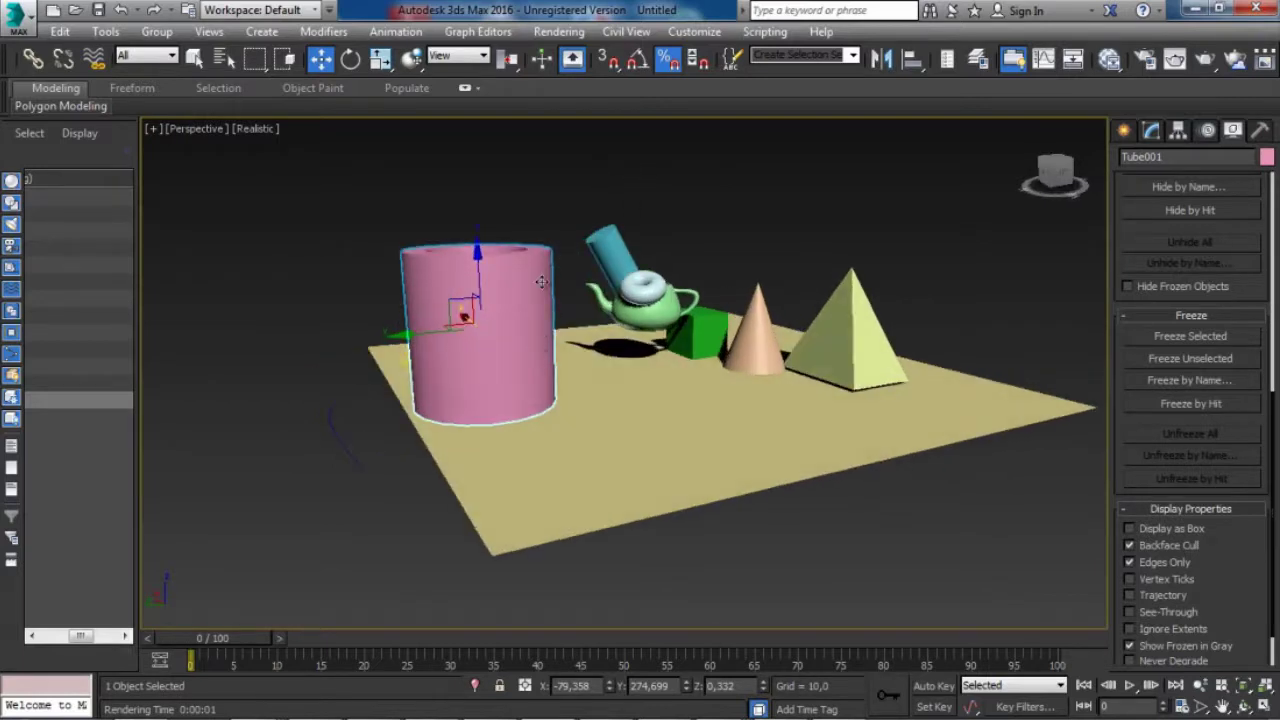
alt+middle_drag(616, 371, 515, 236)
alt+middle_drag(507, 332, 607, 332)
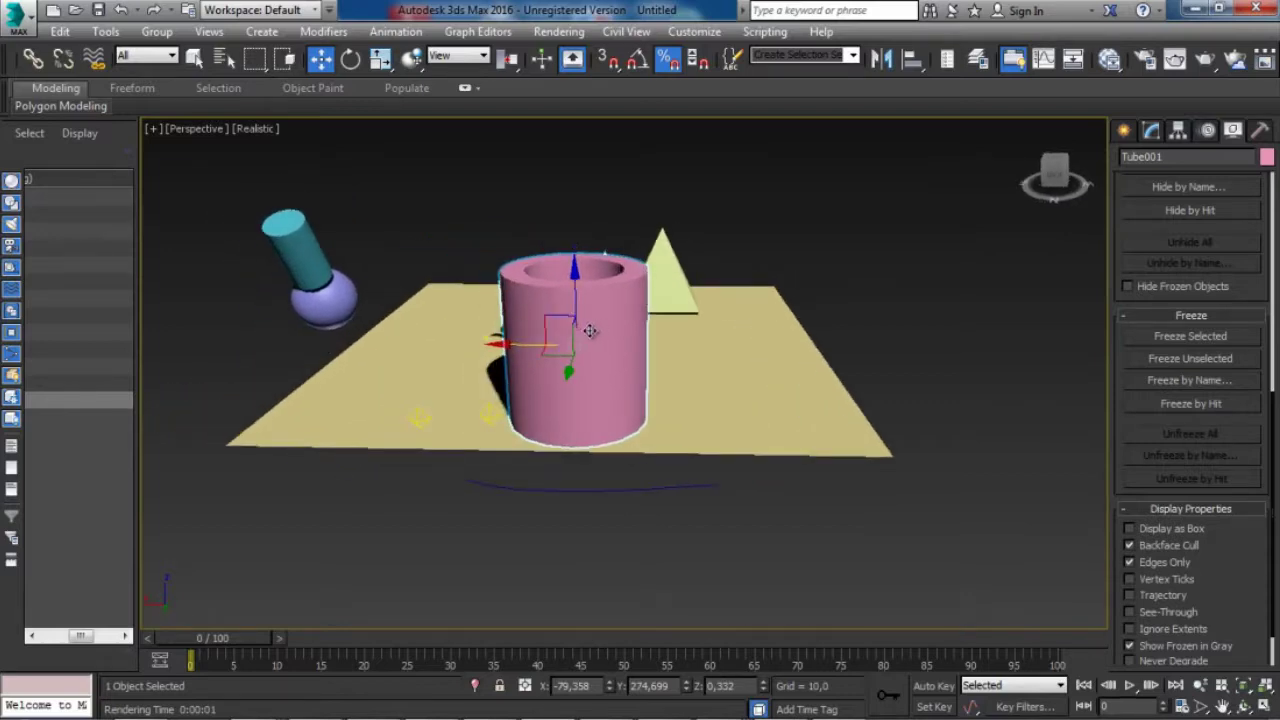
- Disable Backface Cull in the tube's Object Properties, keeping Edges Only enabled
right_click(588, 328)
click(621, 450)
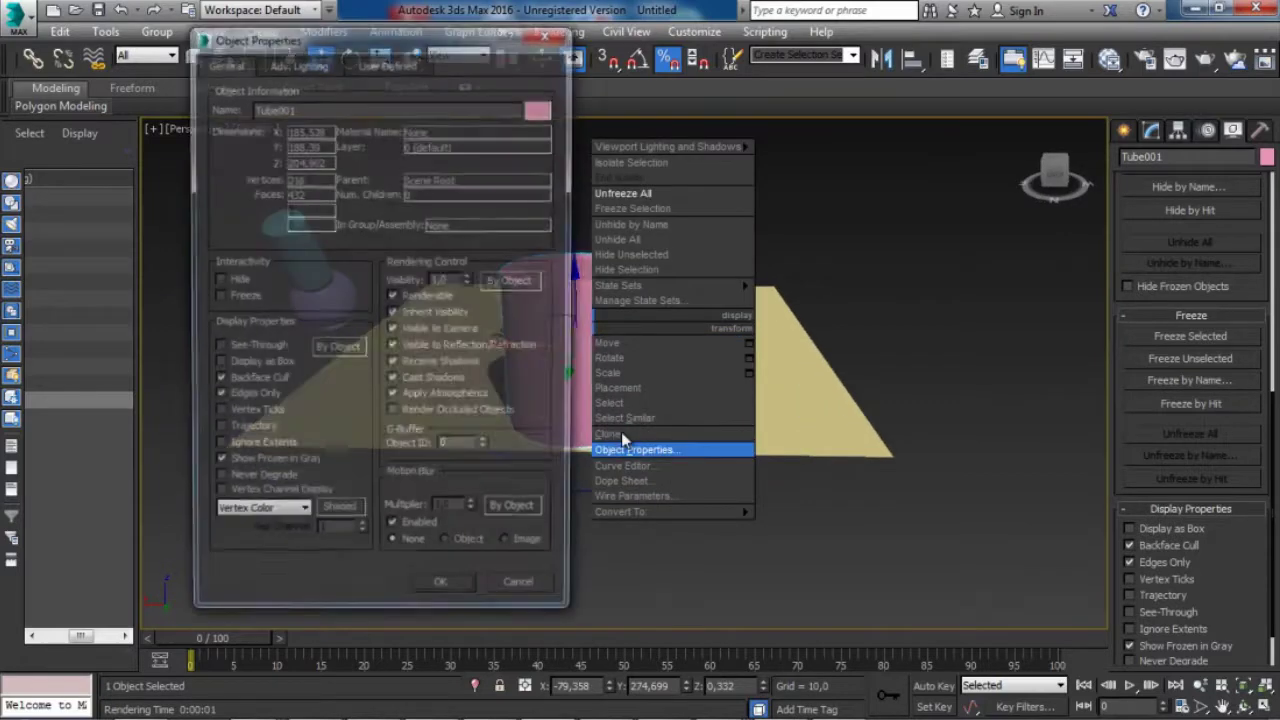
click(216, 397)
click(215, 380)
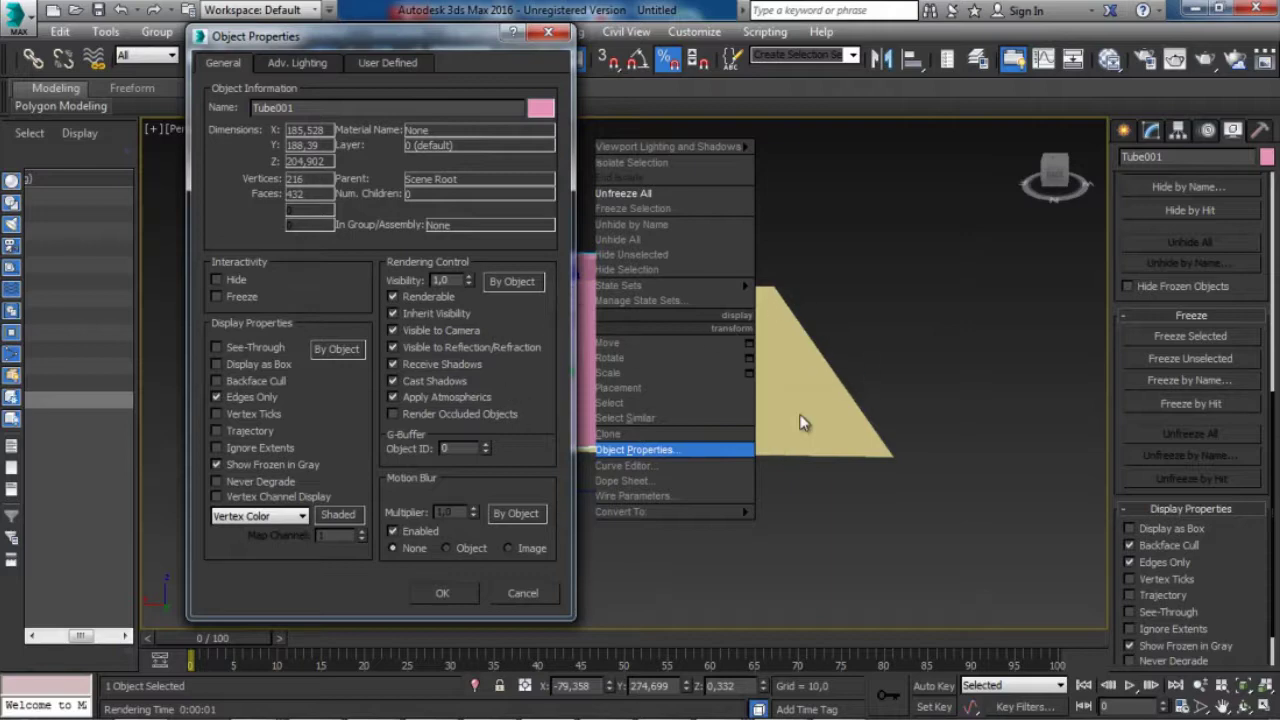
click(600, 275)
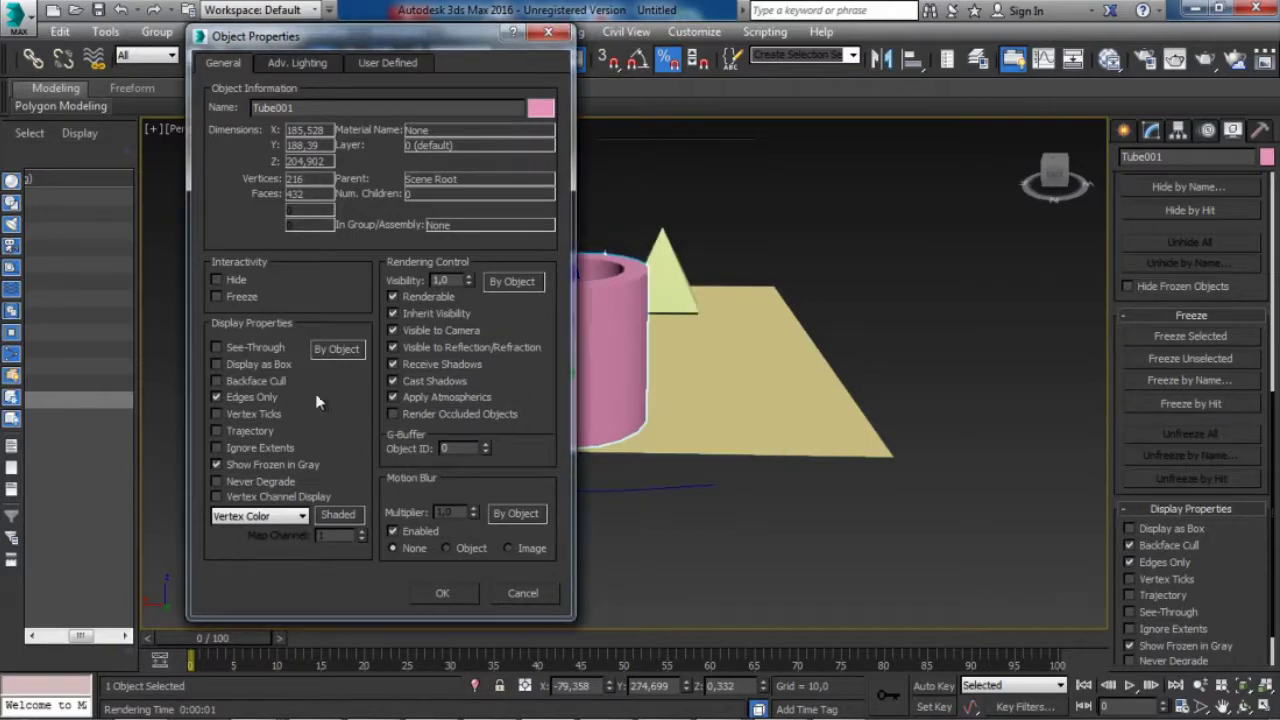
click(216, 398)
click(445, 592)
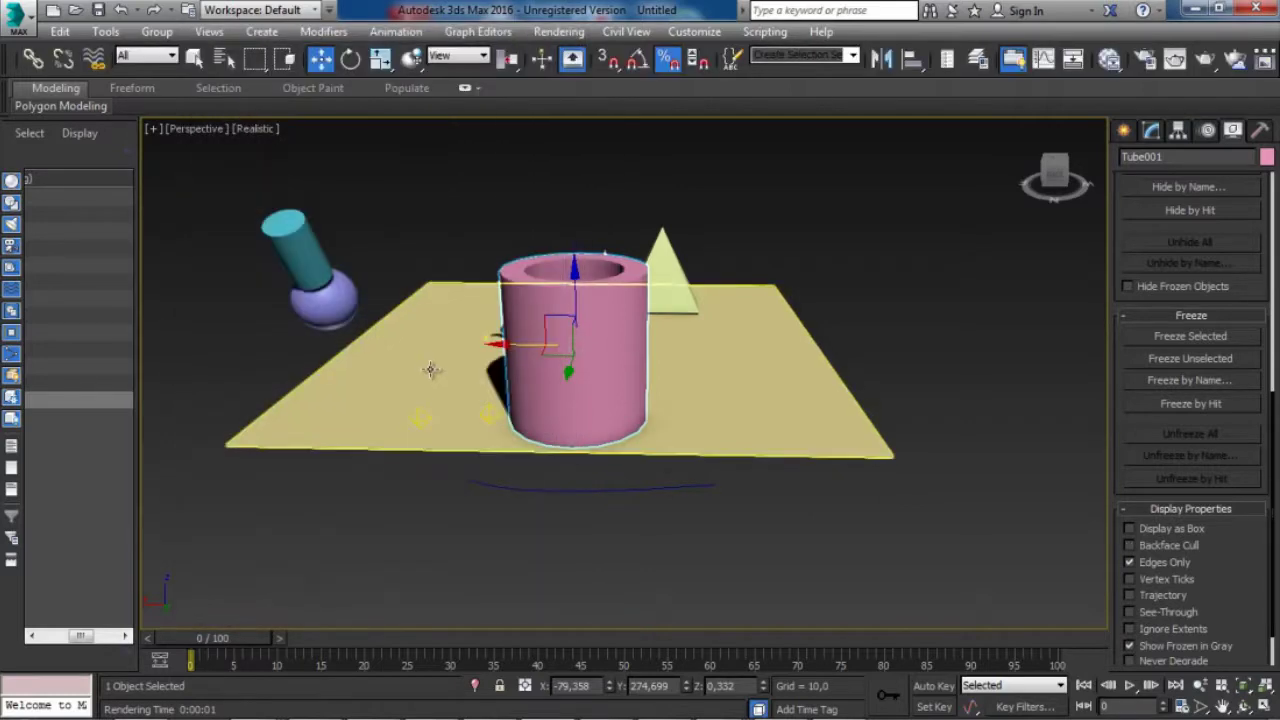
- Freeze the pink tube and the pyramid
alt+middle_drag(640, 451, 531, 449)
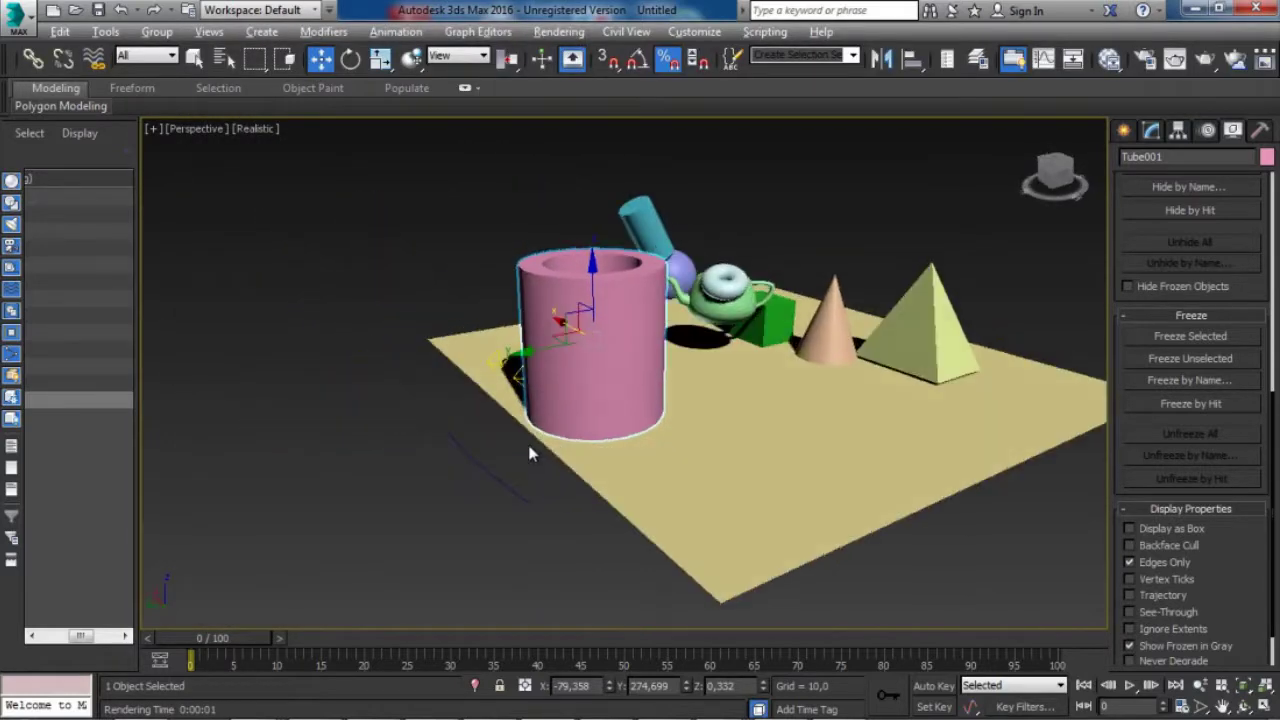
right_click(568, 309)
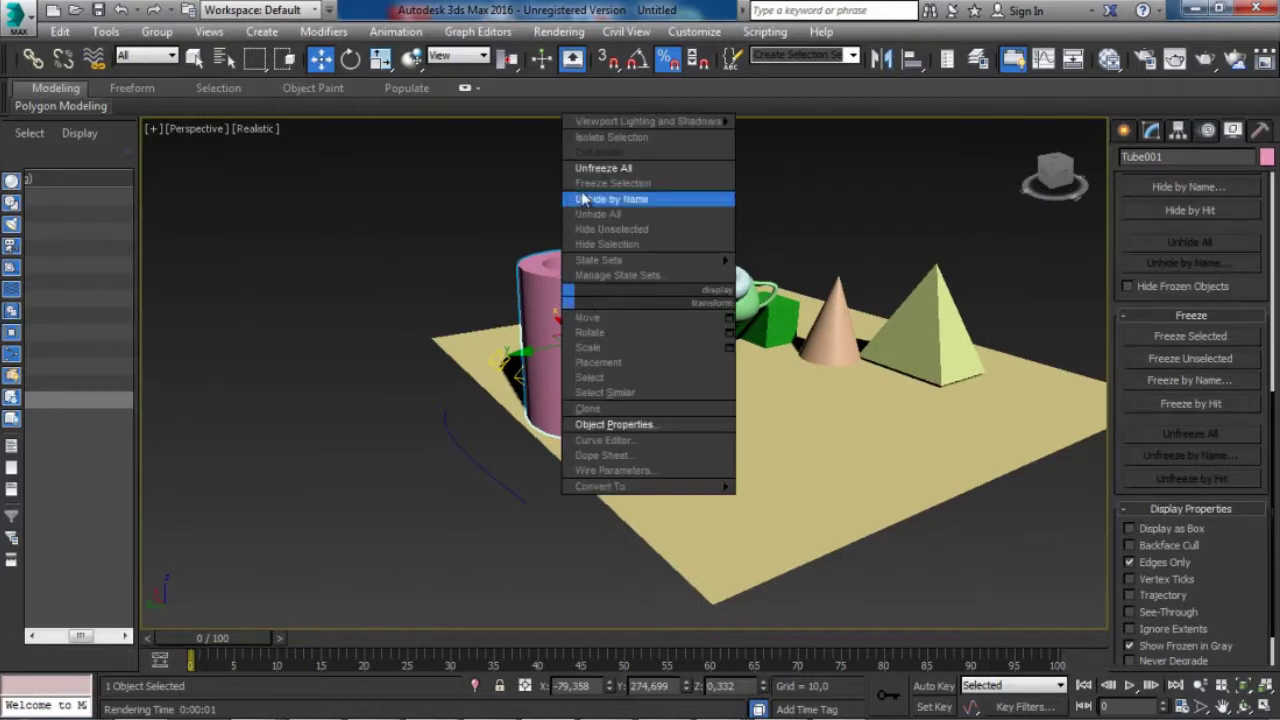
click(612, 183)
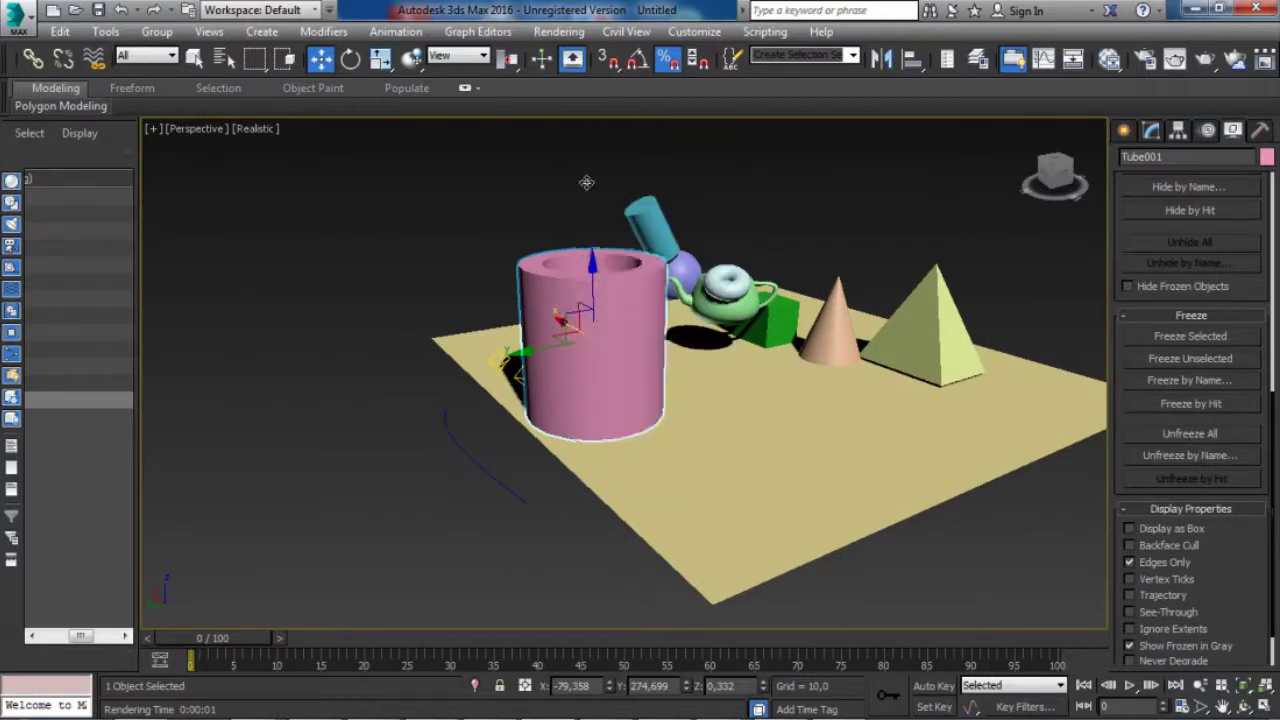
click(940, 322)
right_click(928, 304)
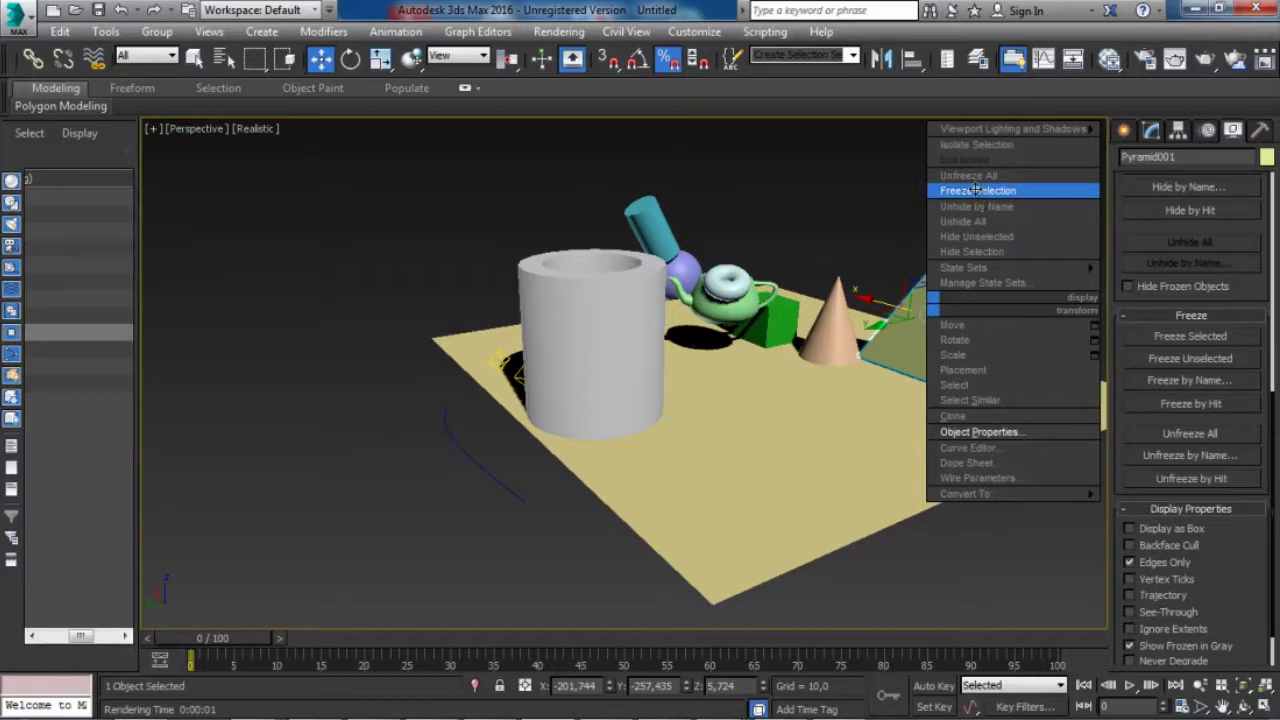
click(977, 192)
alt+middle_drag(600, 270, 520, 265)
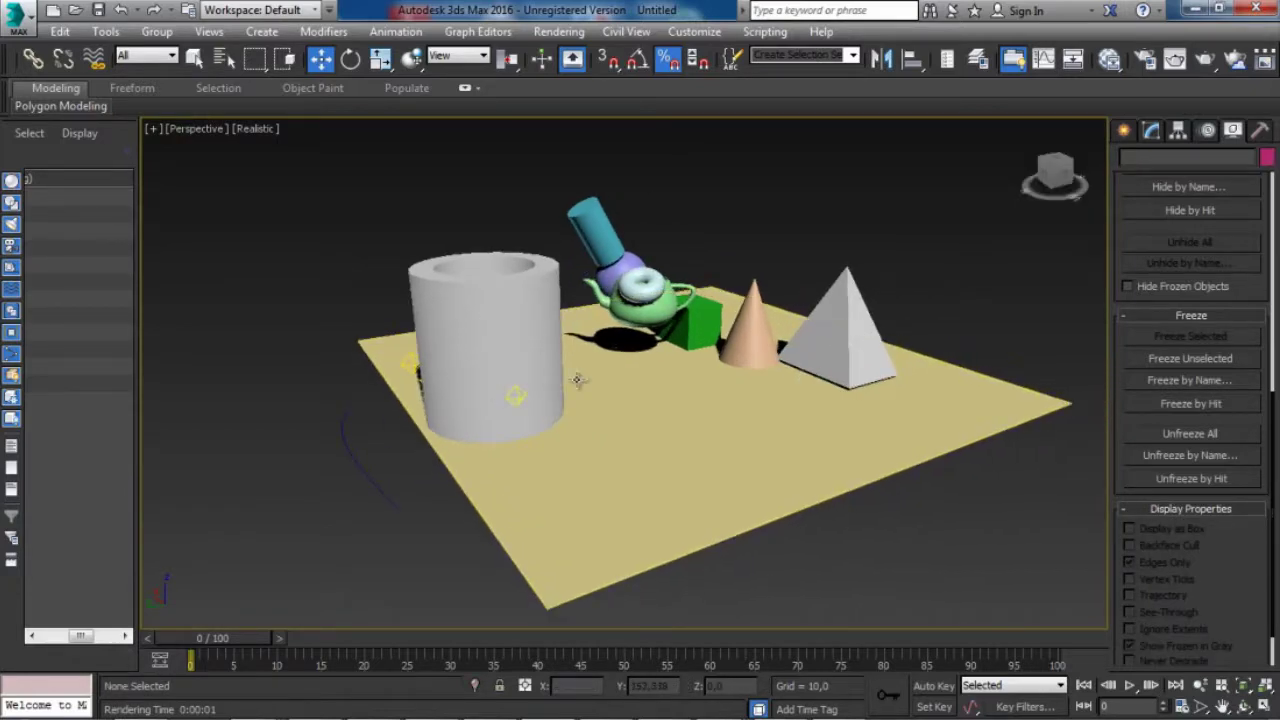
- Try freezing the ground plane with its default gray frozen display, and undo the freeze
click(648, 404)
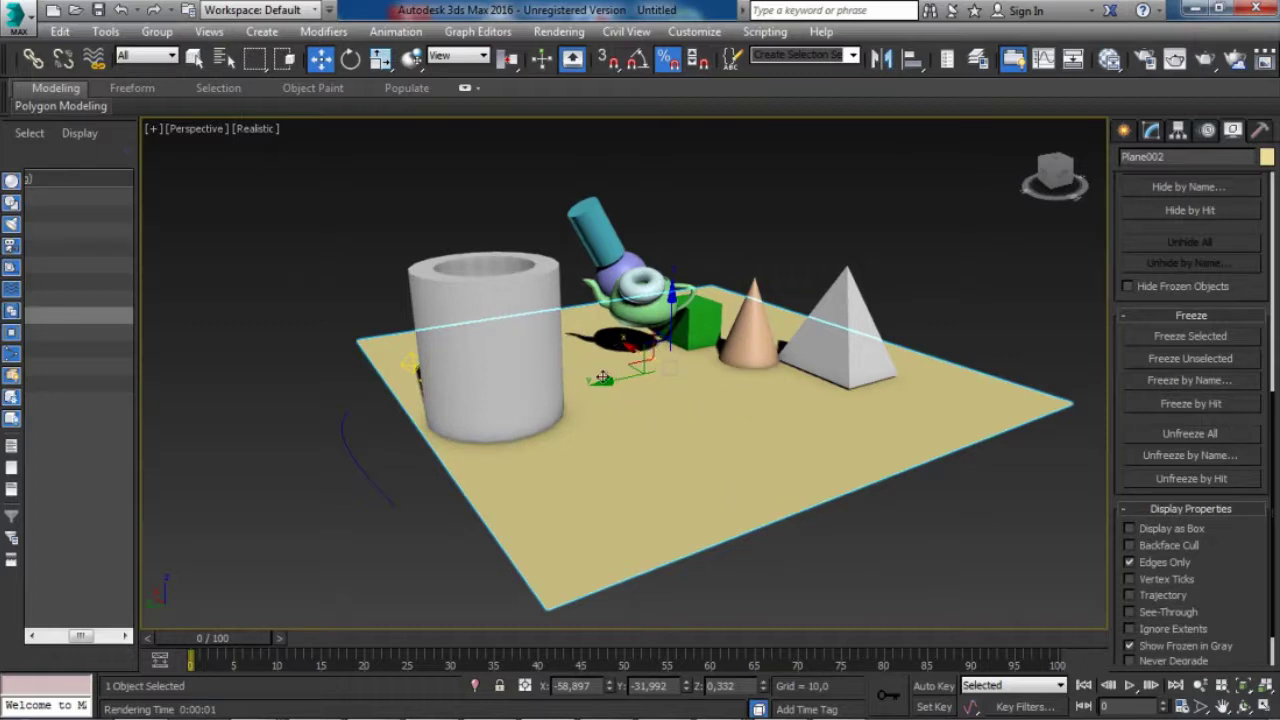
right_click(640, 395)
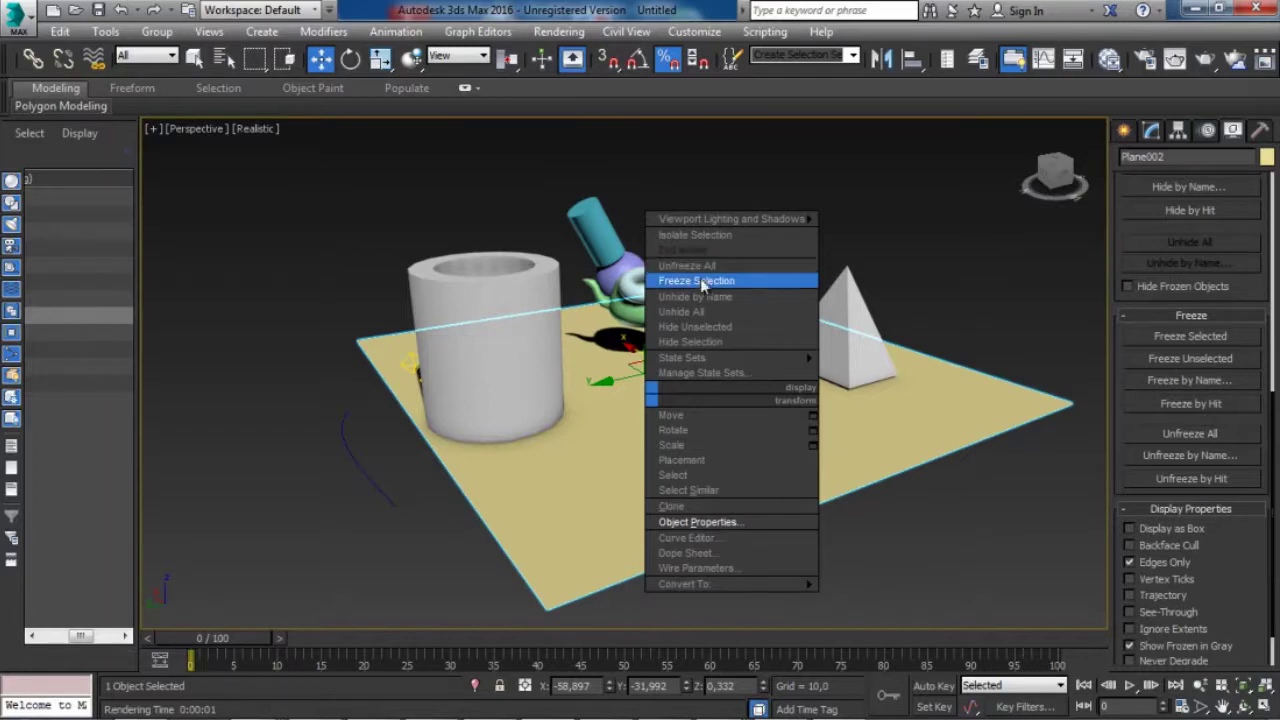
click(700, 281)
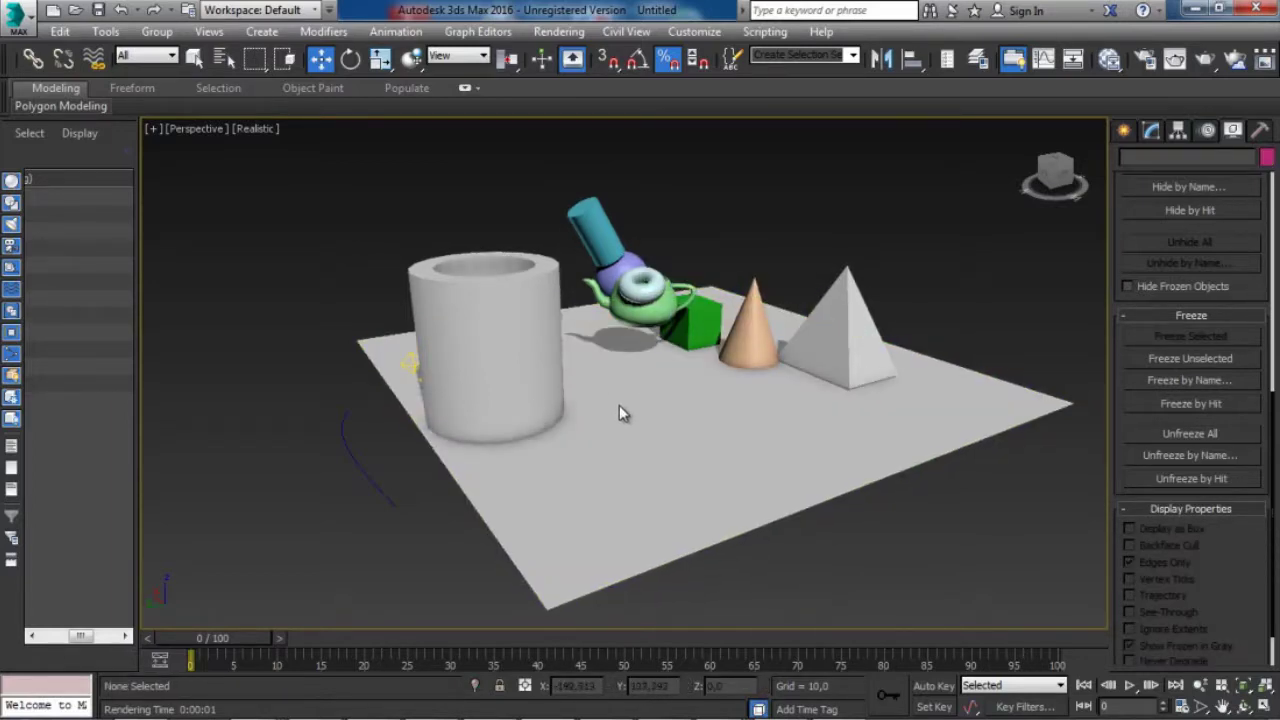
key(ctrl+z)
- Disable Show Frozen in Gray in the ground plane's Object Properties and freeze the plane
right_click(621, 399)
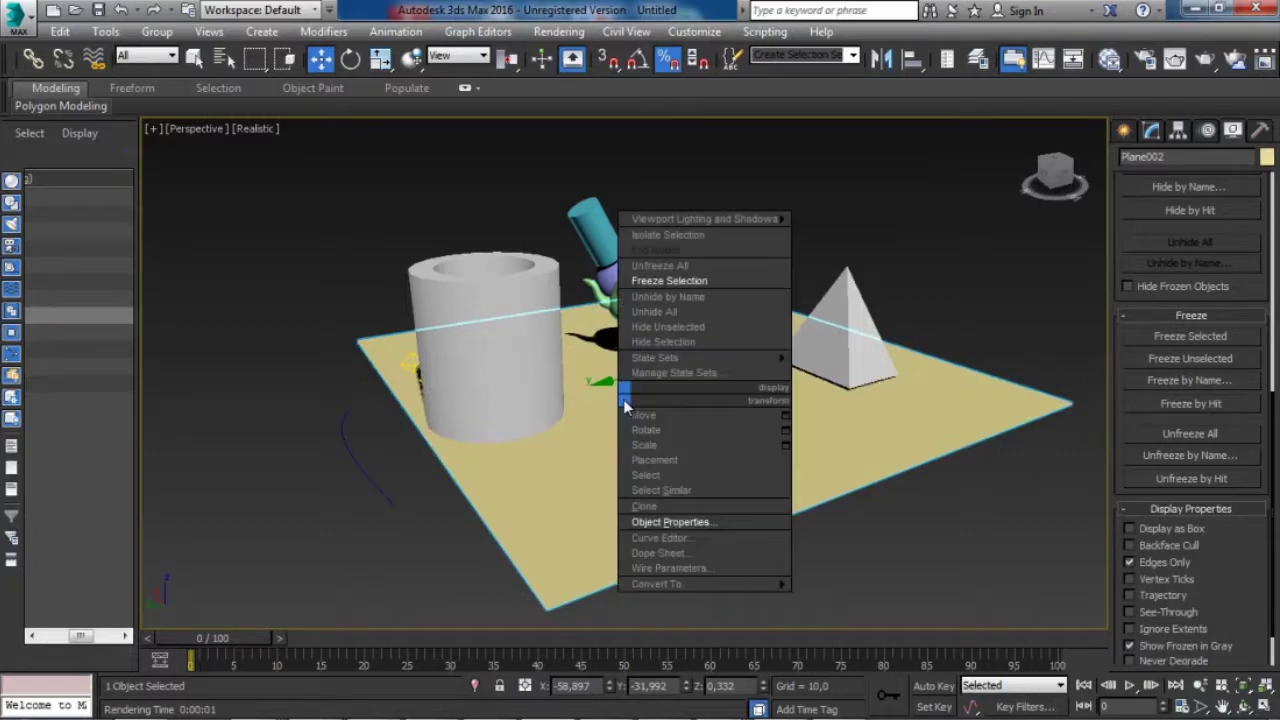
click(649, 518)
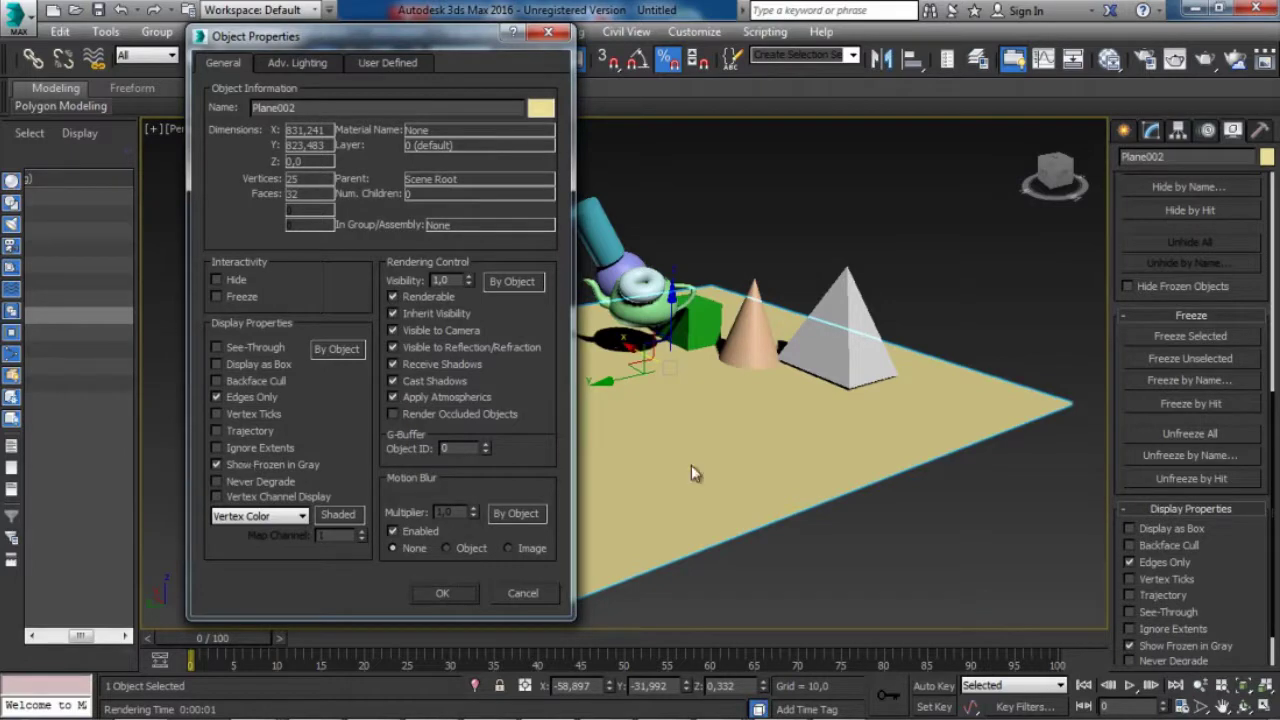
click(216, 465)
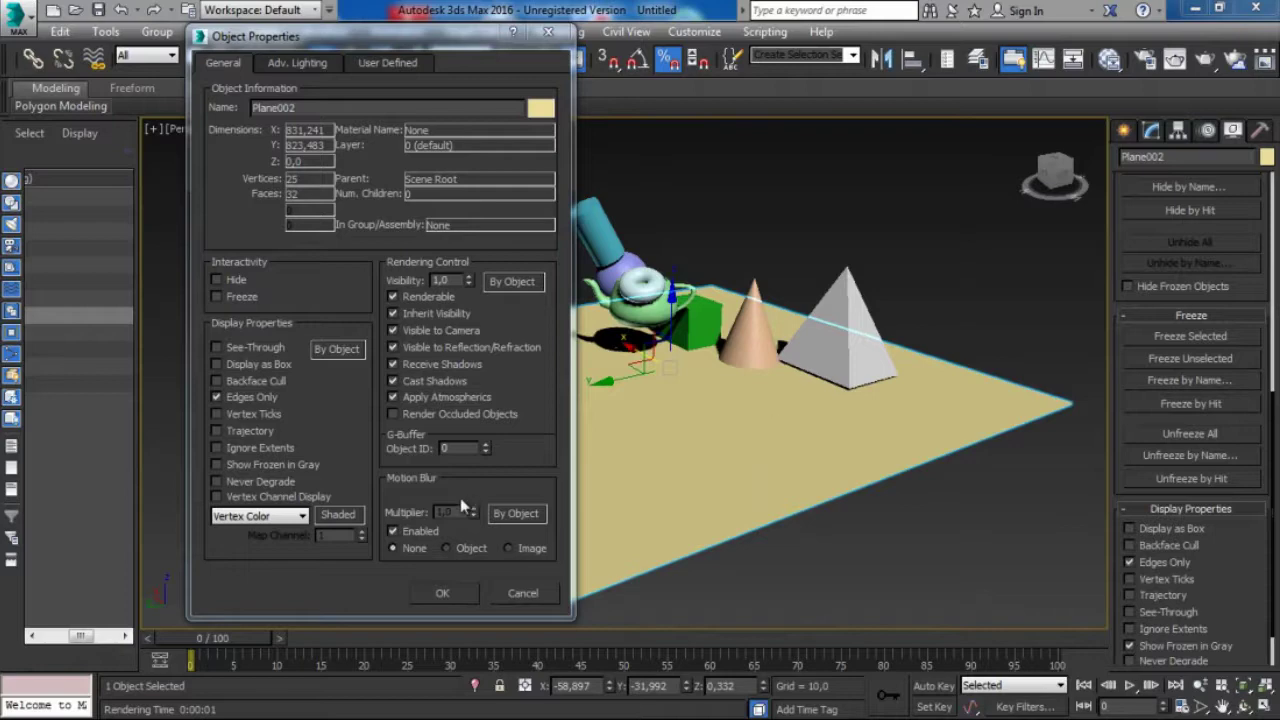
click(440, 593)
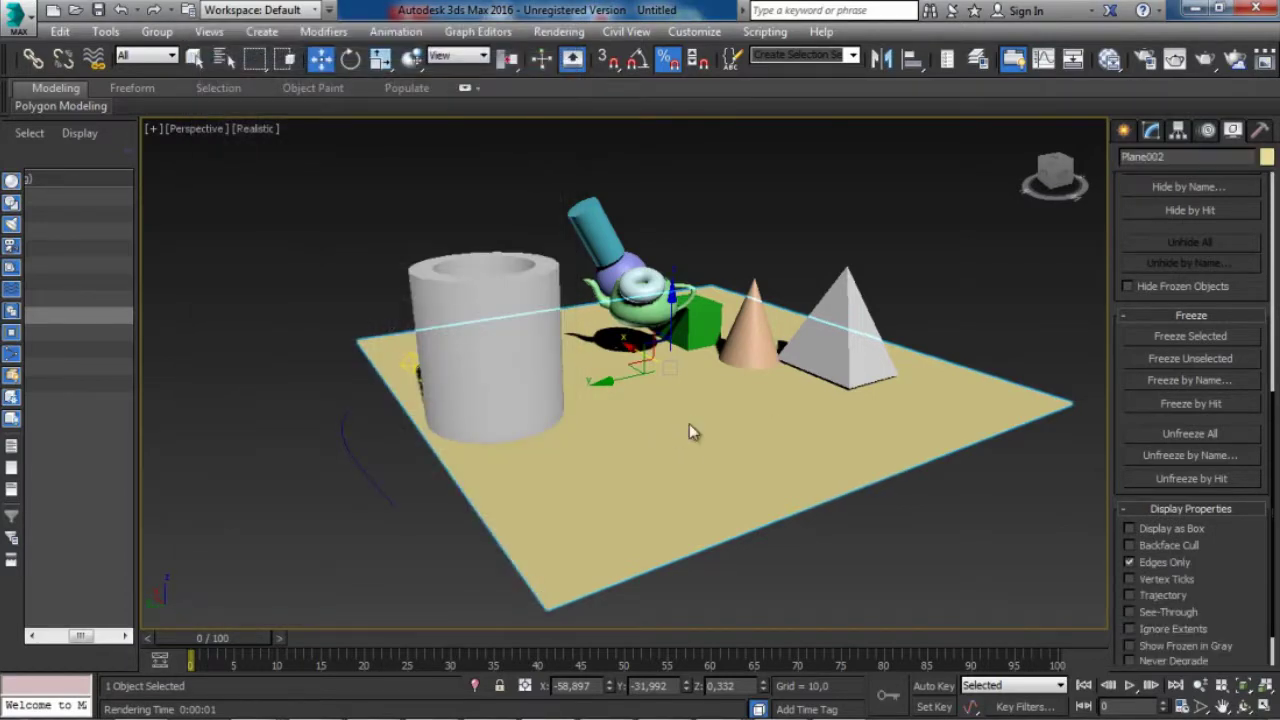
right_click(689, 432)
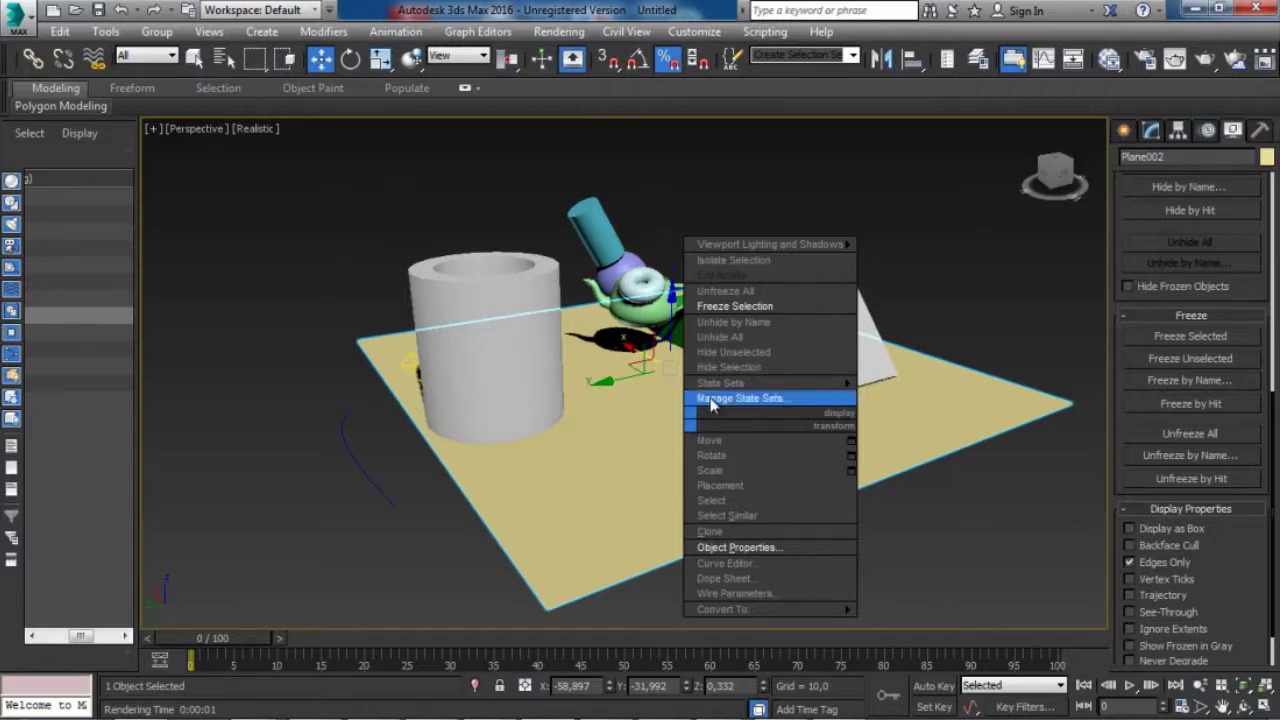
click(747, 305)
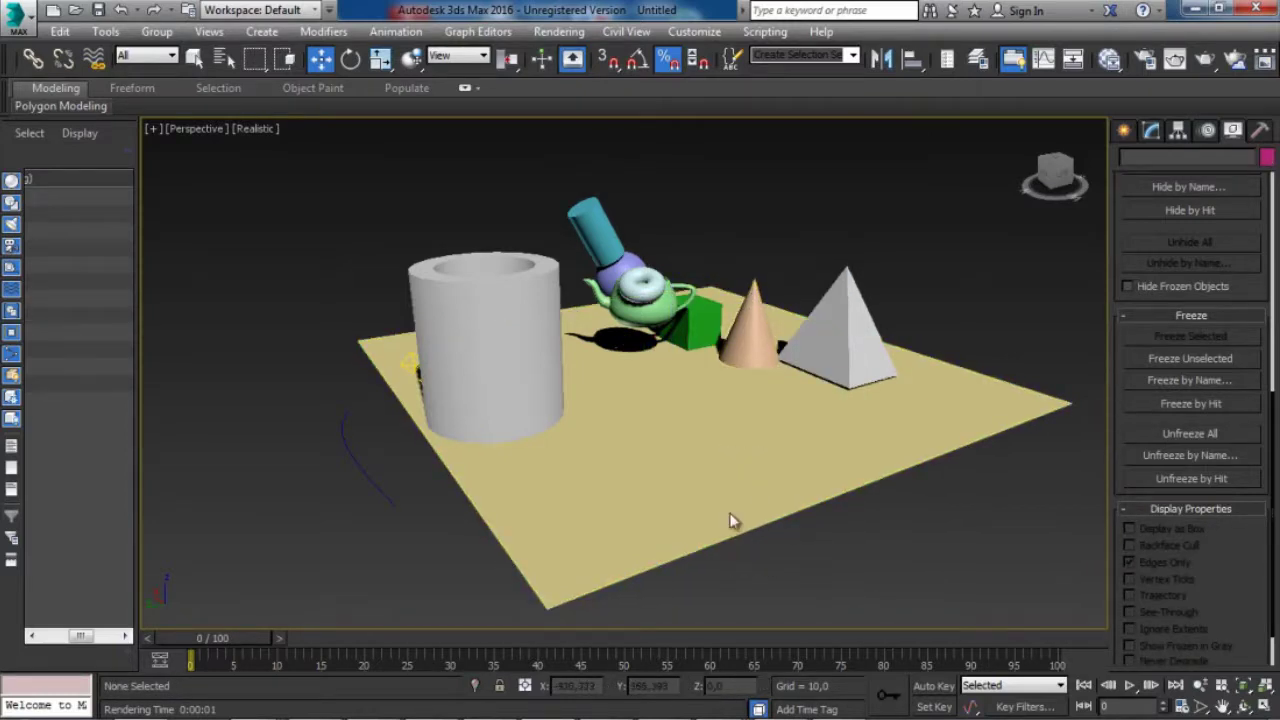
- Try selecting the teapot and the frozen ground plane, and select the green box
drag(414, 548, 414, 548)
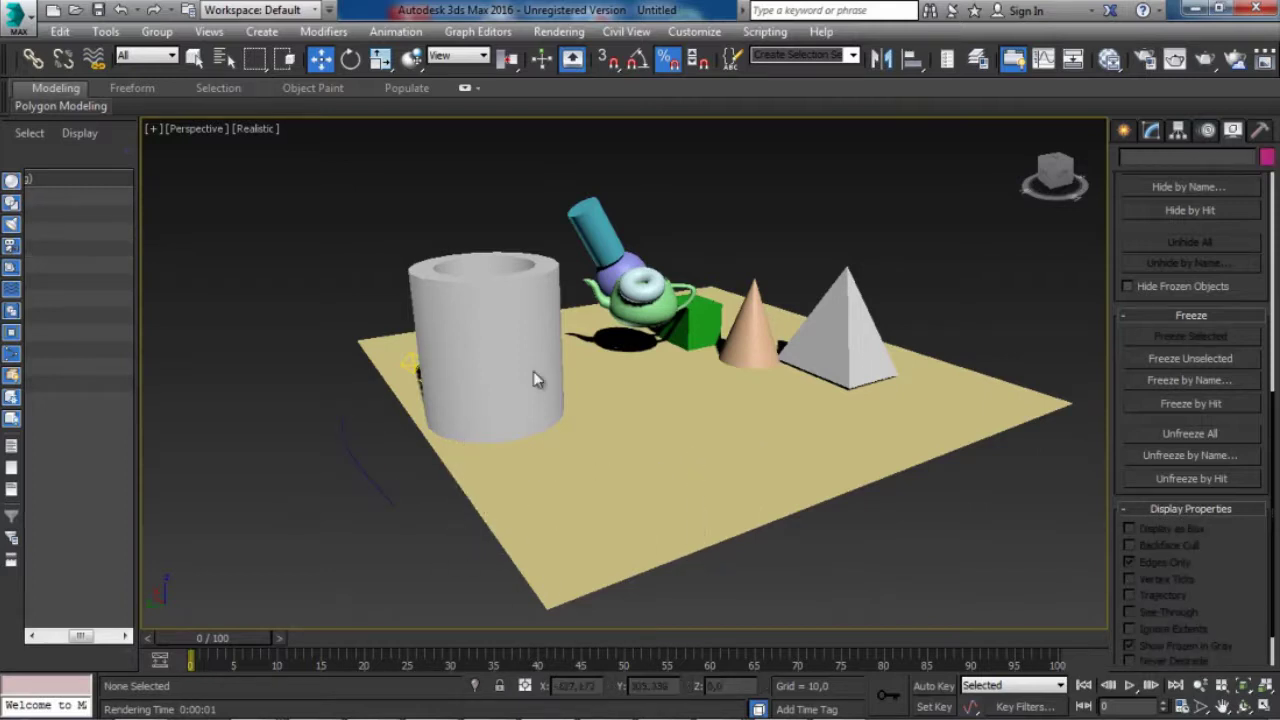
click(645, 295)
click(645, 382)
click(692, 328)
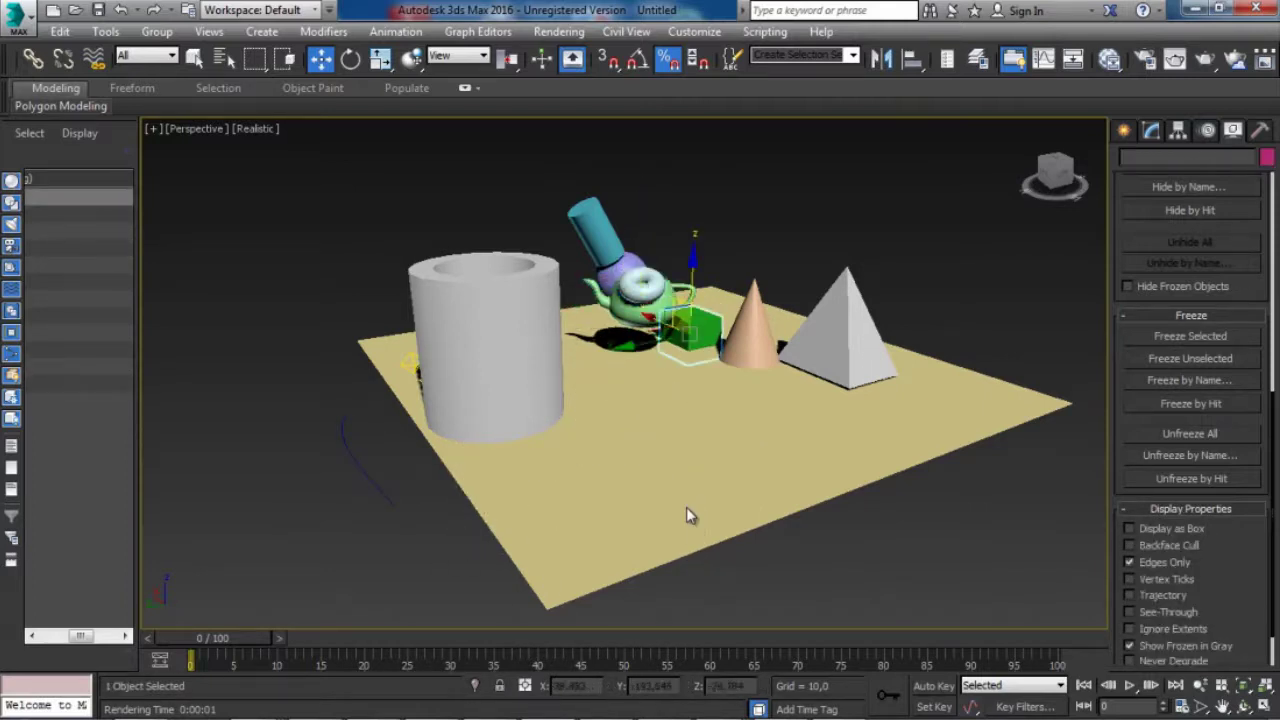
- Clear the selection and unfreeze all frozen objects in the scene
click(686, 508)
right_click(650, 410)
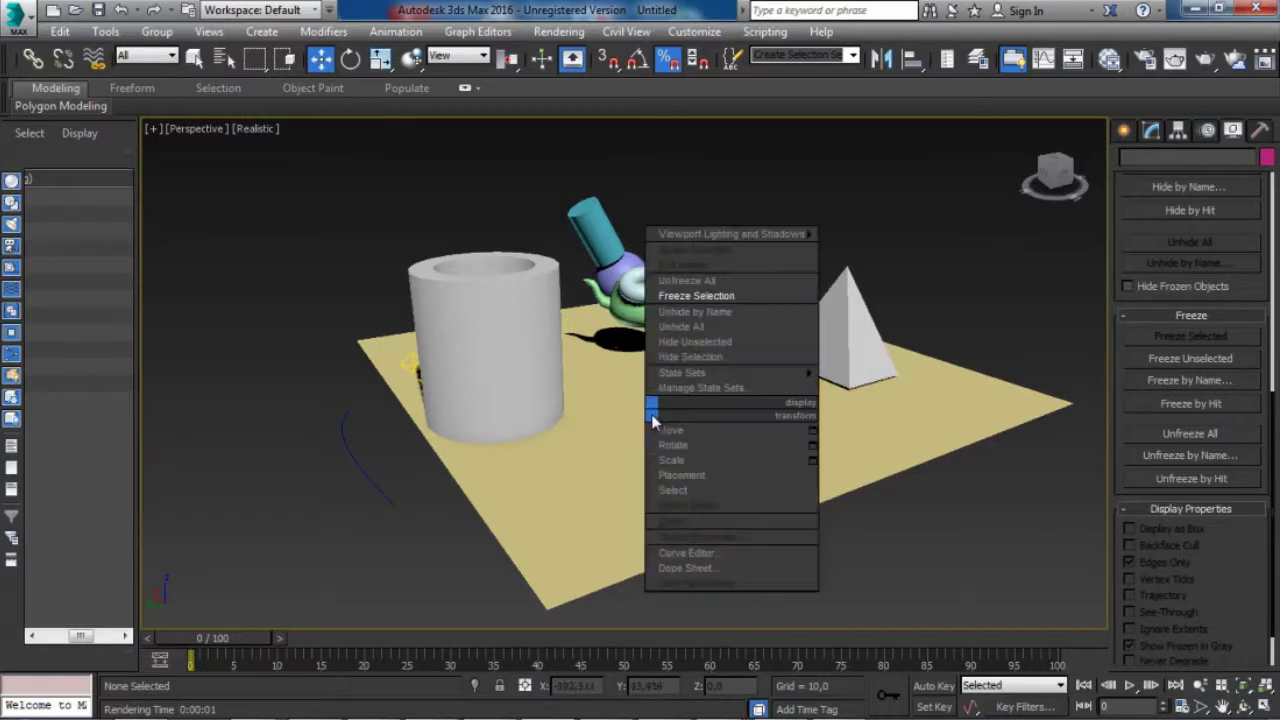
click(688, 280)
- Disable Show Frozen in Gray in the Object Properties of the pink tube and the pyramid together
click(501, 298)
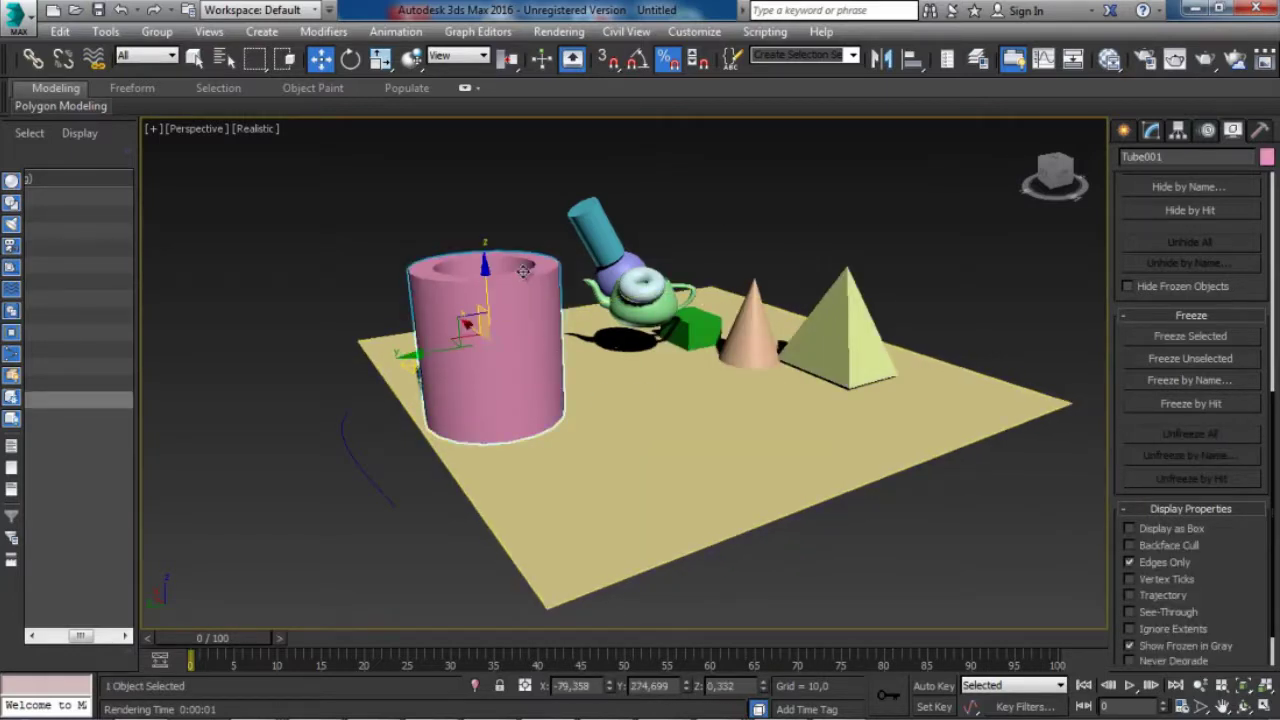
right_click(506, 305)
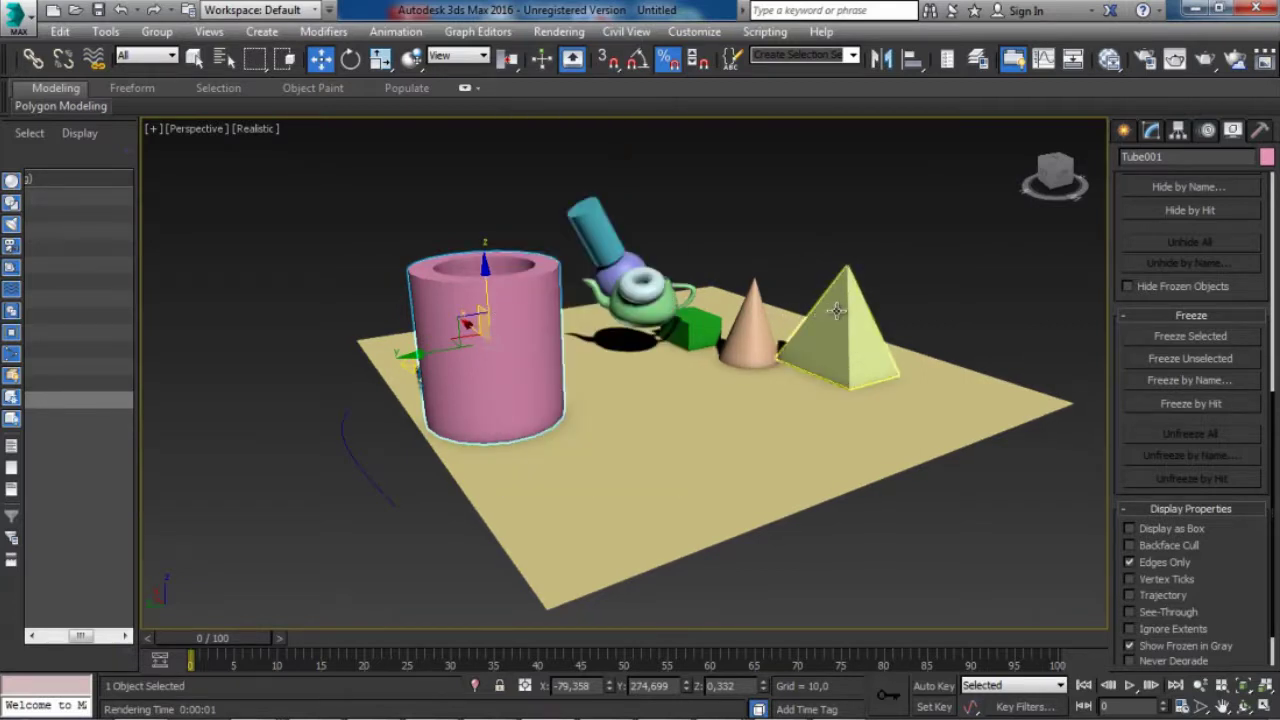
ctrl+click(836, 312)
right_click(537, 335)
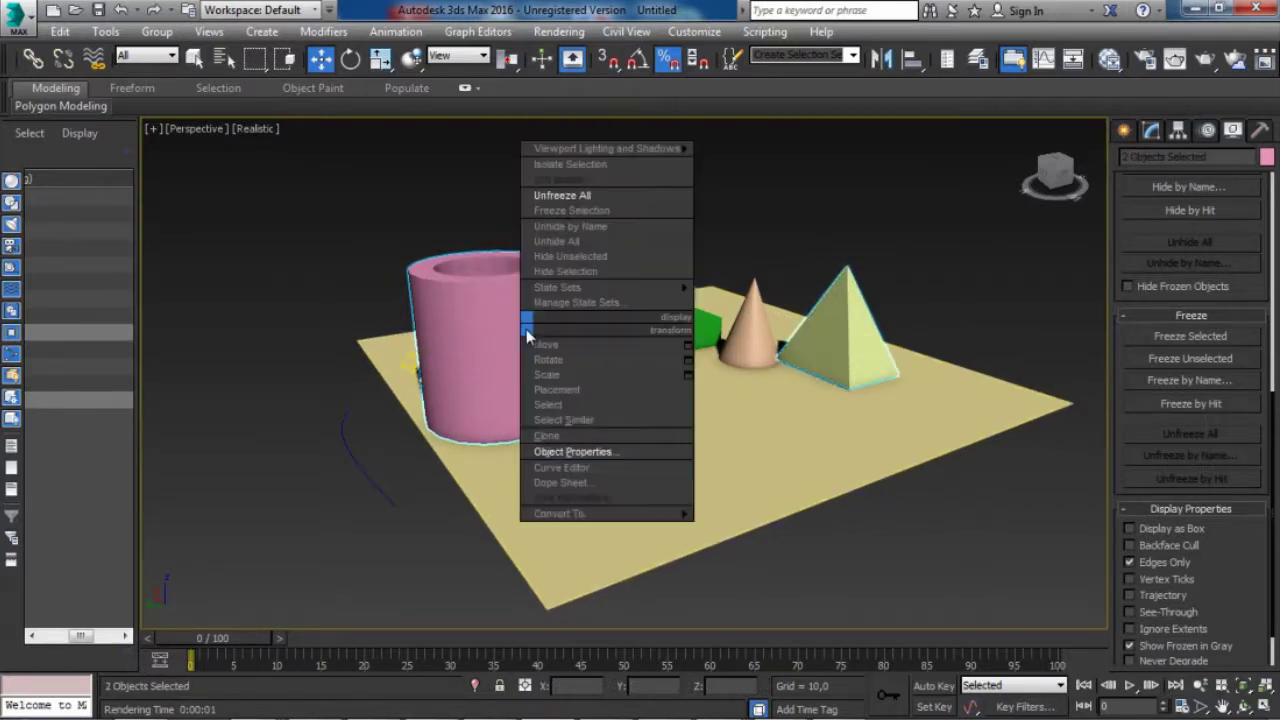
click(587, 449)
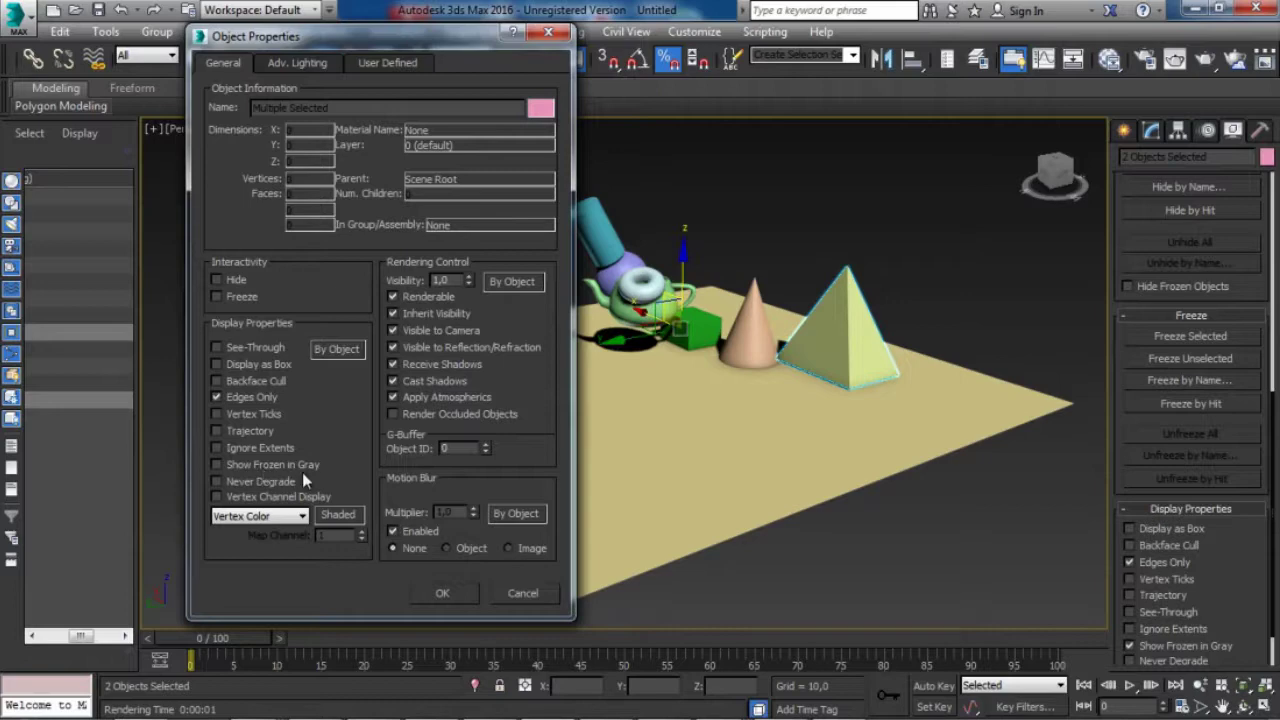
click(443, 593)
- Freeze the pink tube, the pyramid and the ground plane together, and try selecting the frozen tube
click(467, 270)
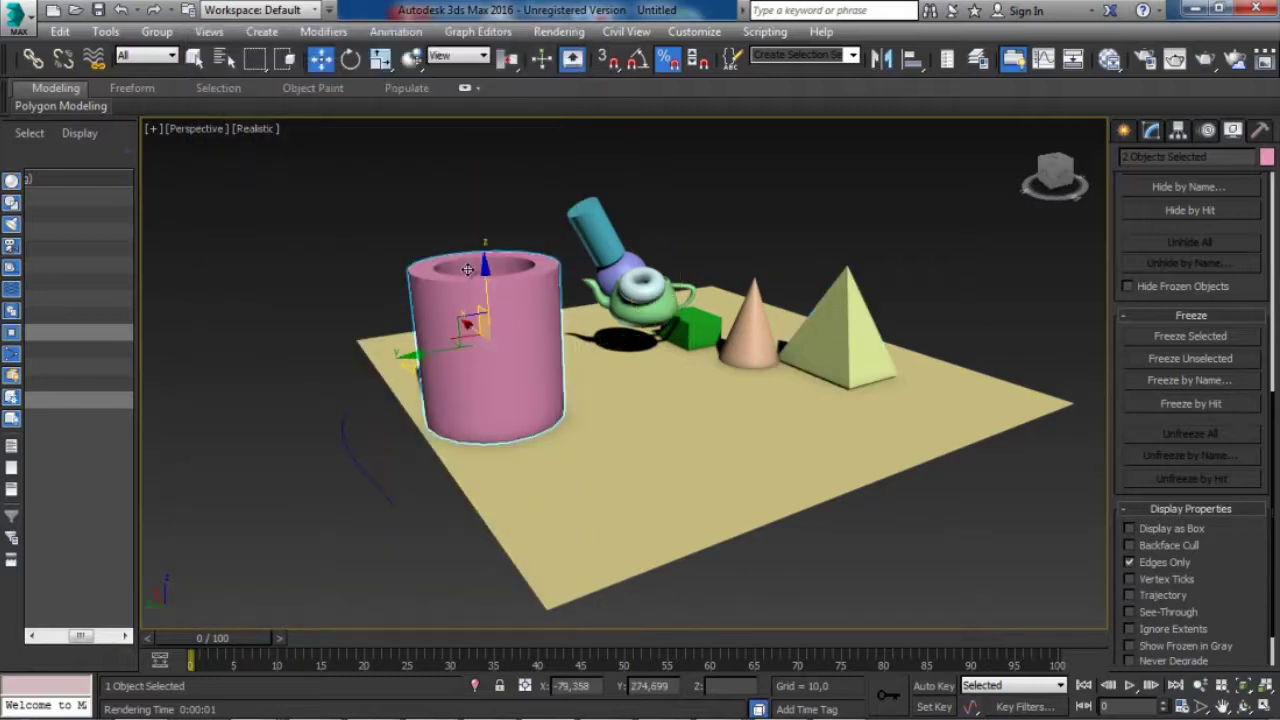
right_click(467, 270)
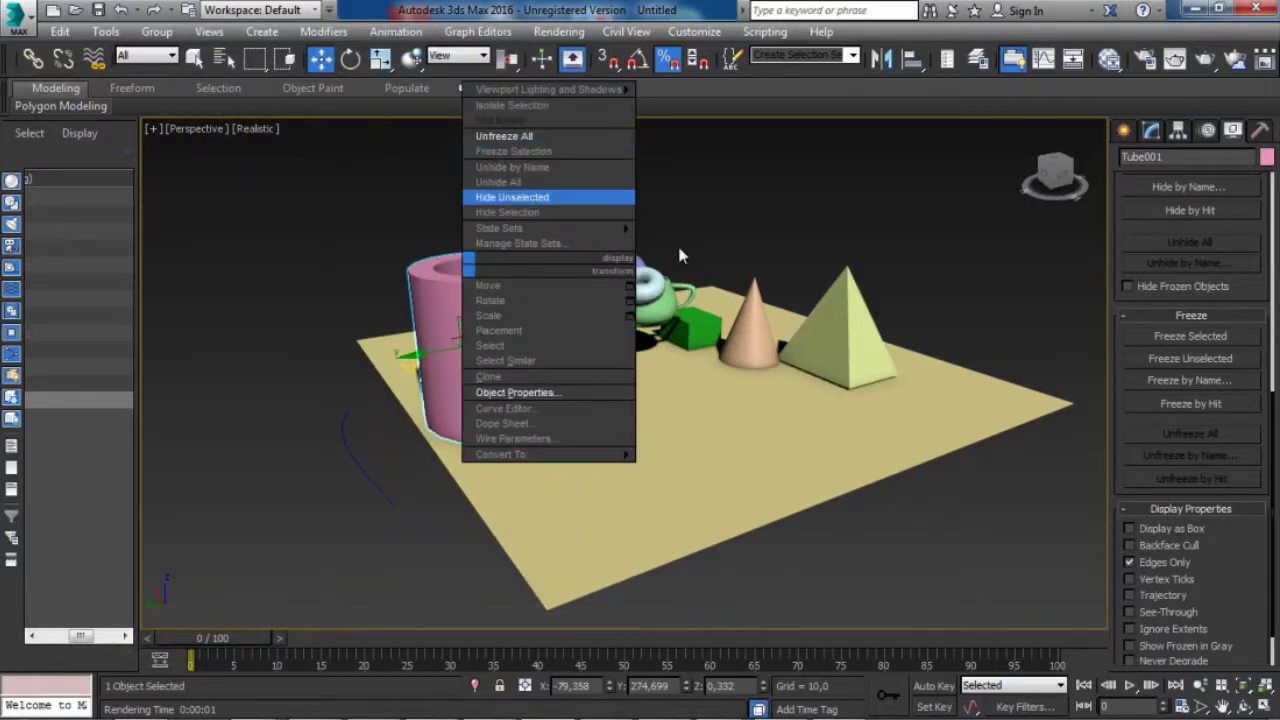
ctrl+click(846, 318)
ctrl+click(663, 514)
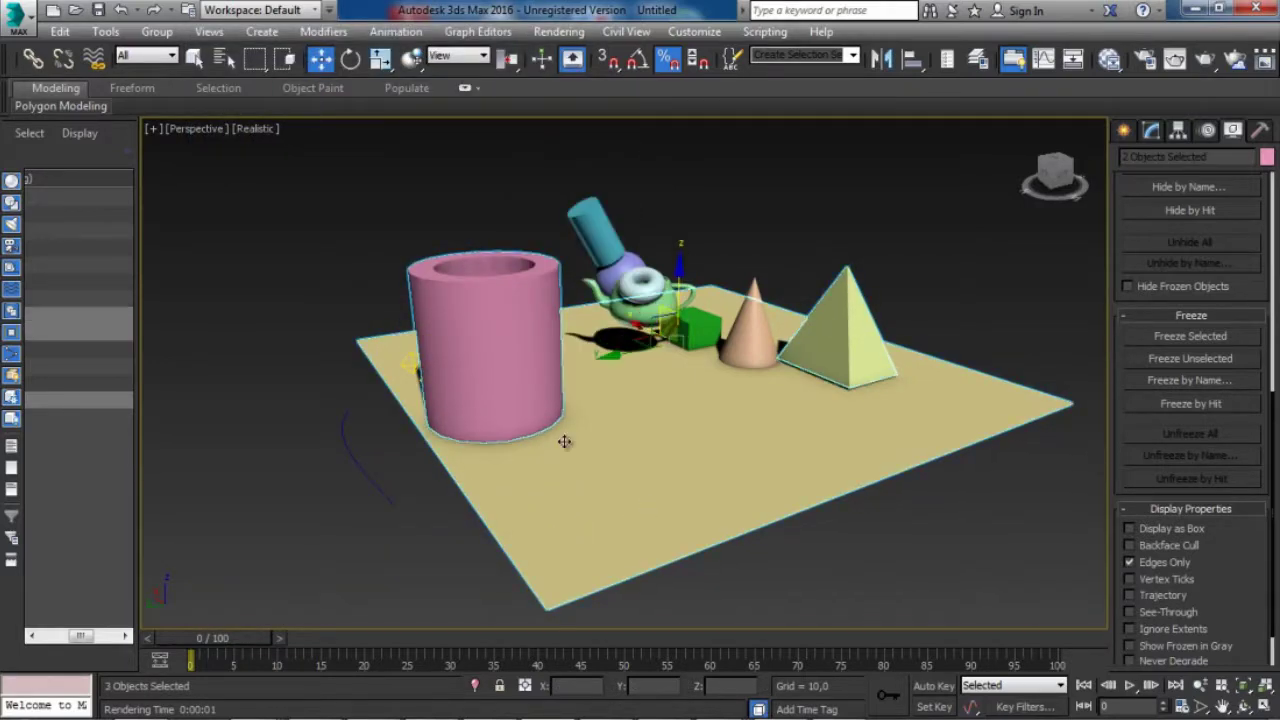
right_click(507, 312)
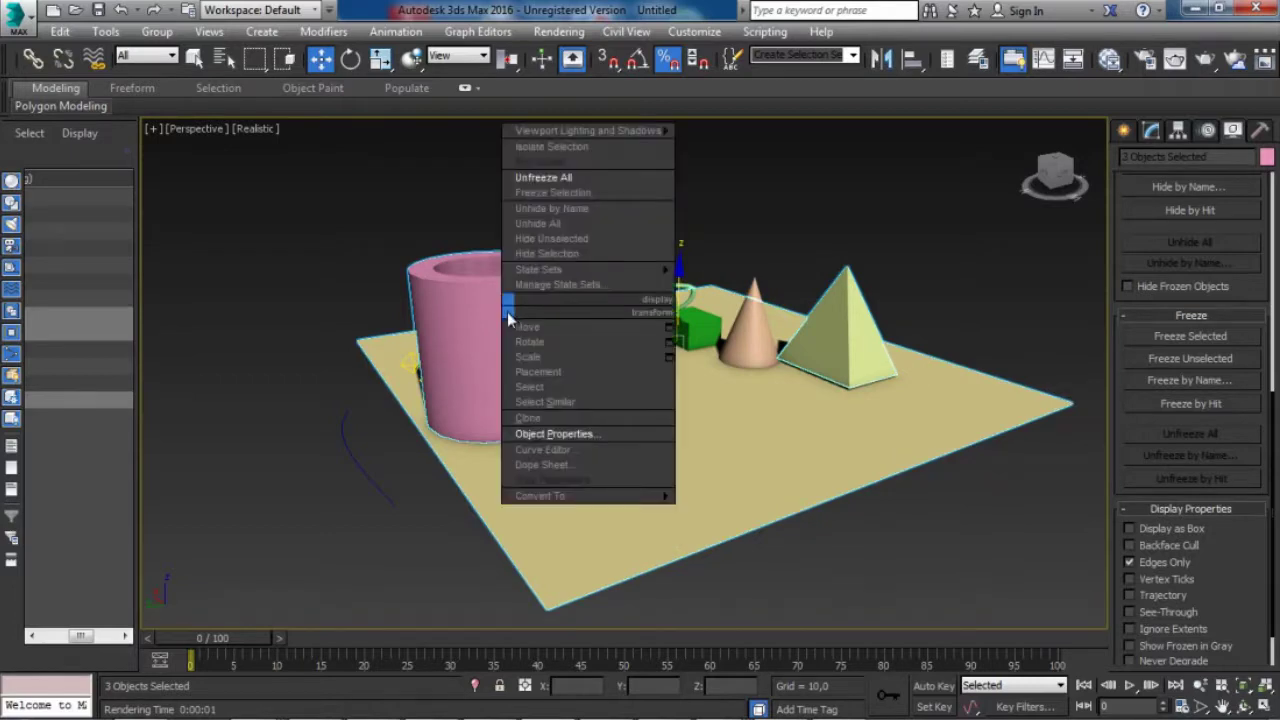
click(521, 192)
drag(443, 214, 499, 310)
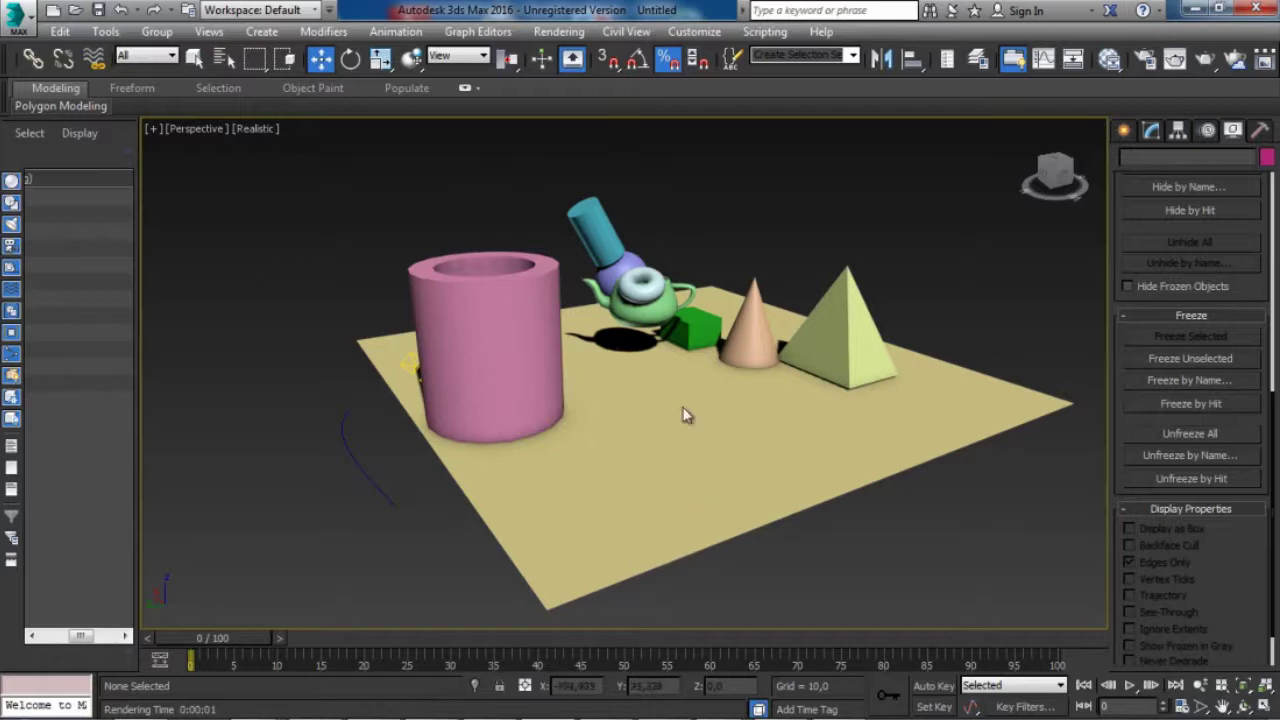
- Freeze the cone and the green box individually with their default gray frozen display
click(745, 335)
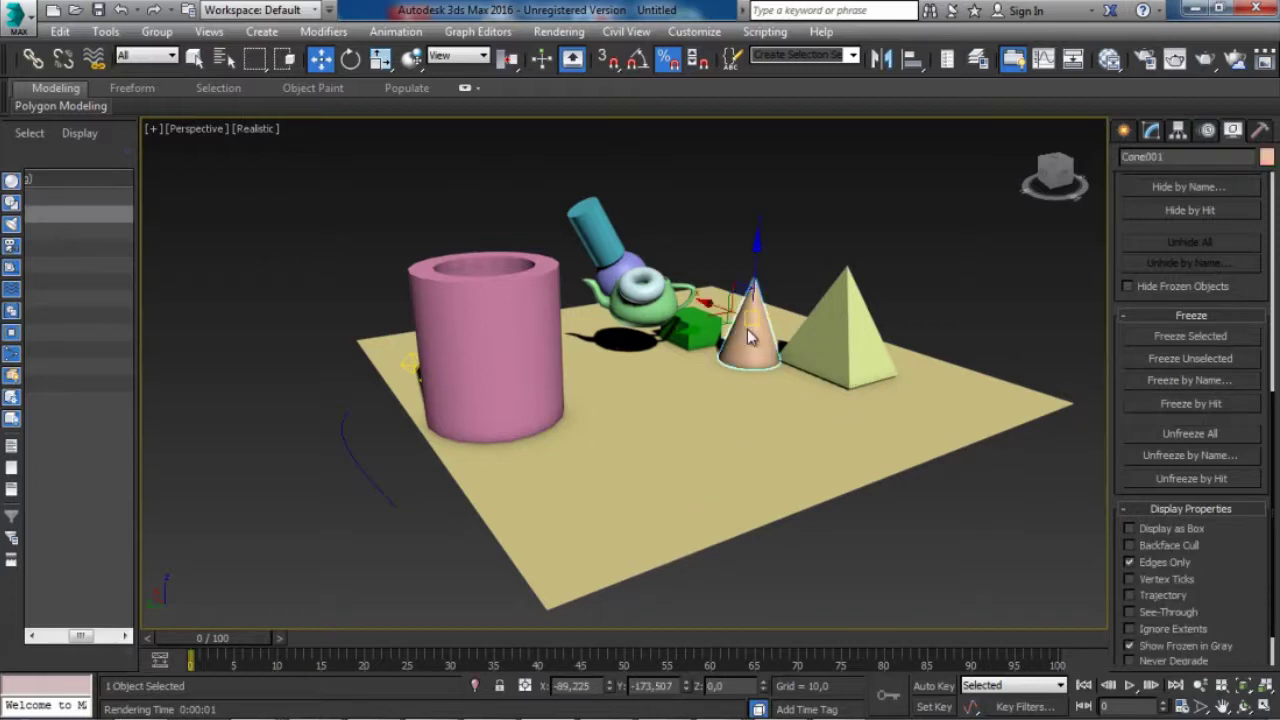
right_click(747, 329)
click(778, 211)
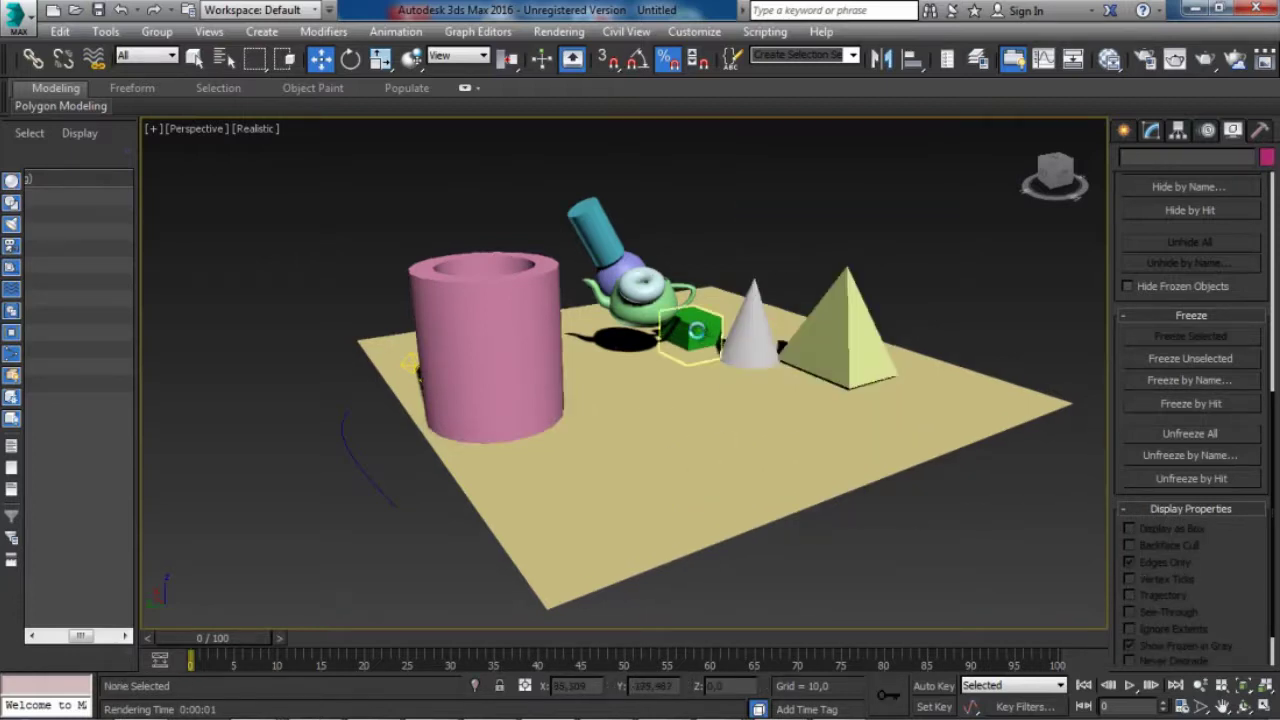
click(695, 330)
right_click(697, 322)
click(745, 211)
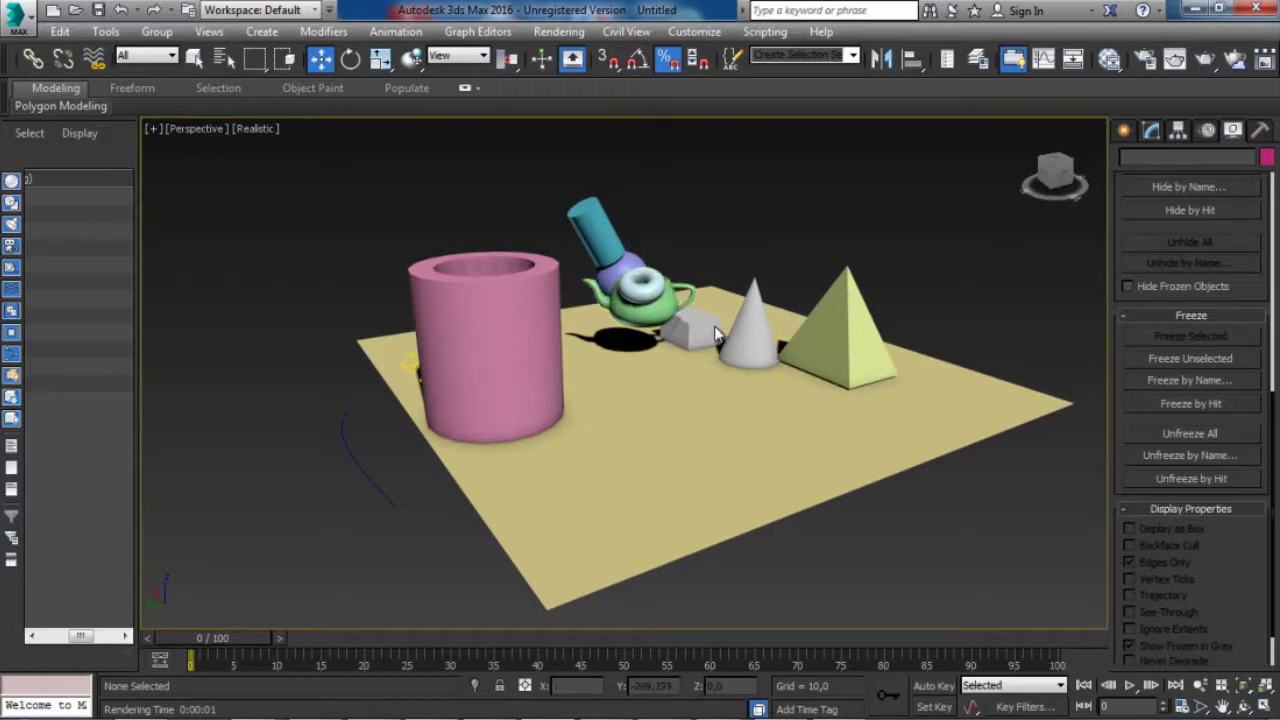
drag(488, 293, 515, 375)
- Unfreeze Box001, Cone001, Plane002, Pyramid001 and Tube001 by name
alt+middle_drag(705, 441, 795, 400)
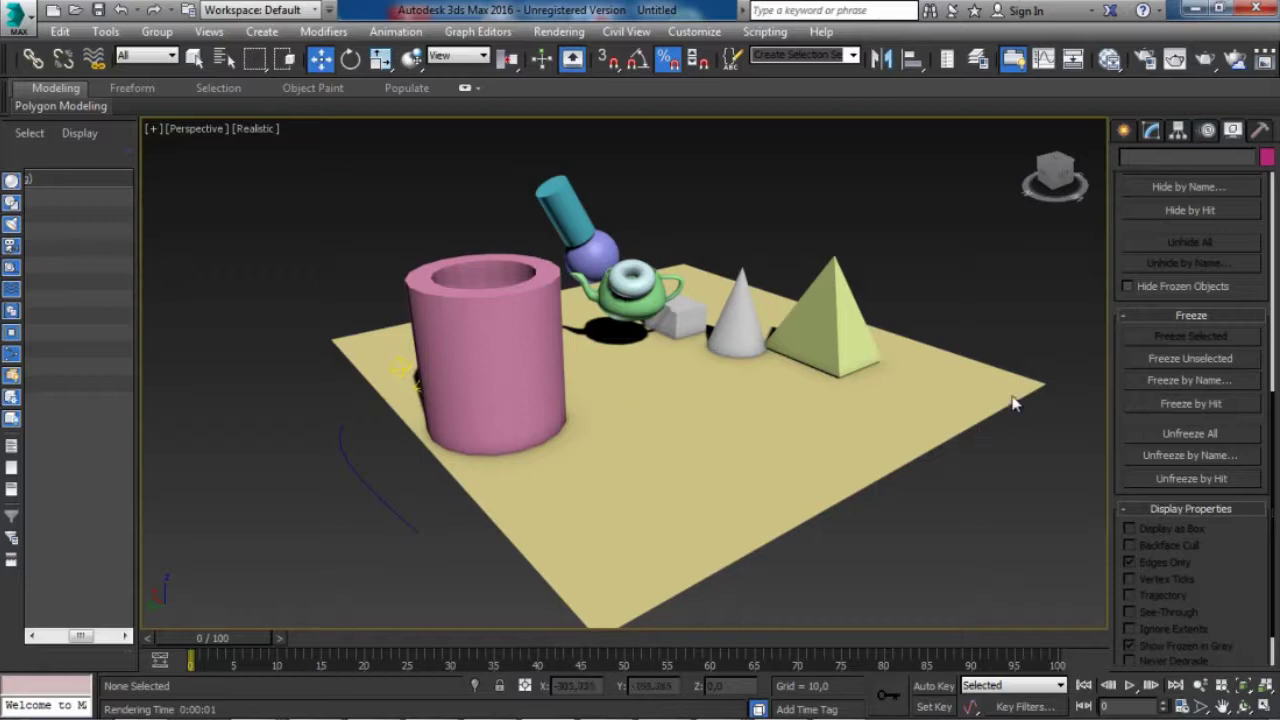
click(1193, 456)
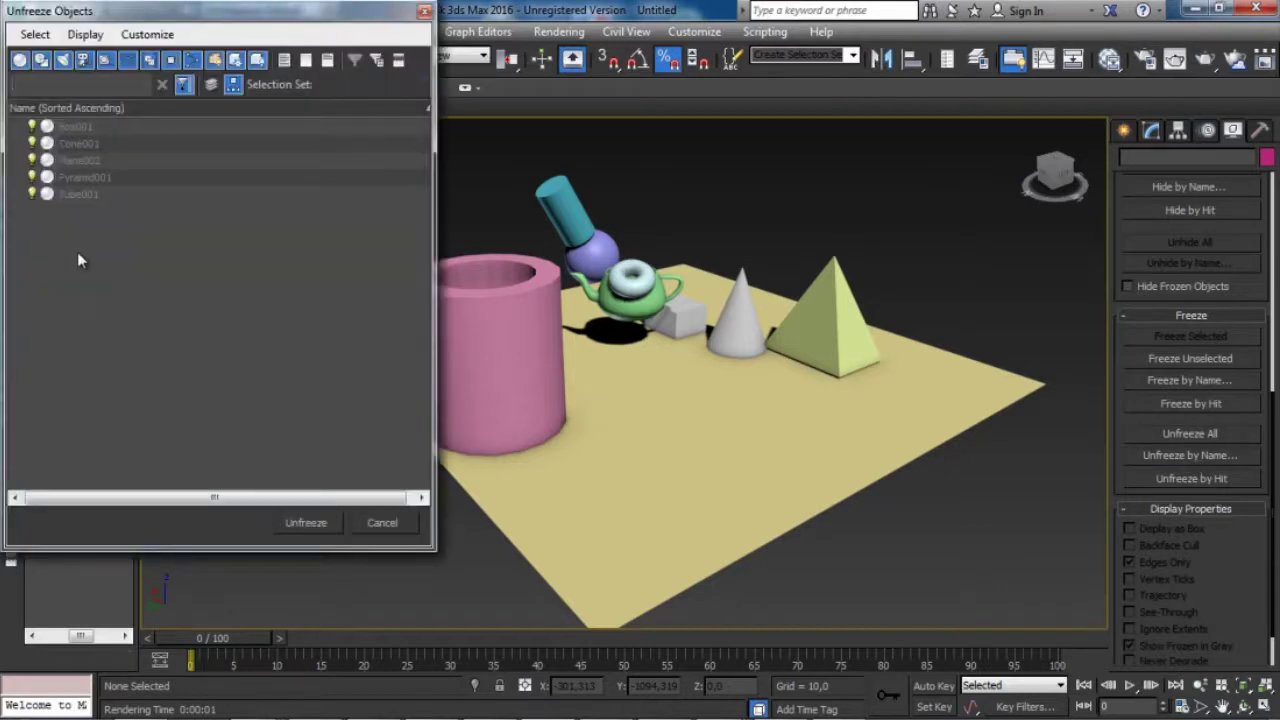
click(80, 124)
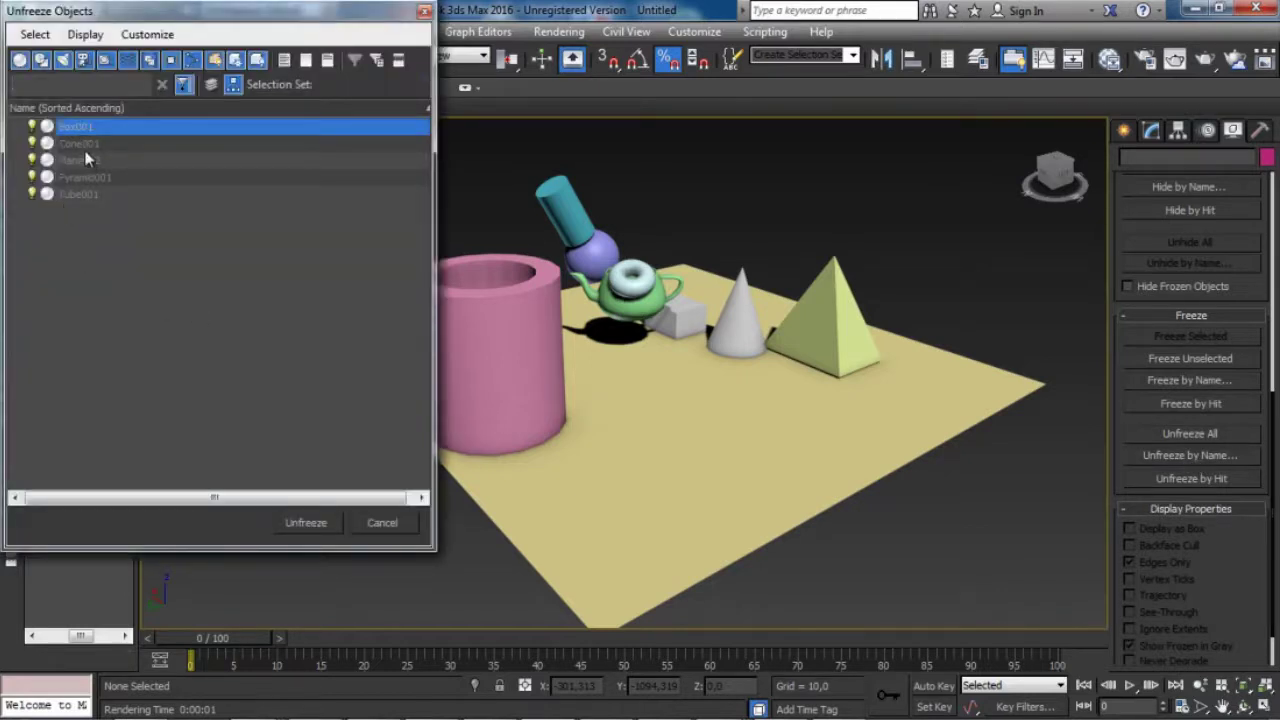
drag(86, 158, 77, 196)
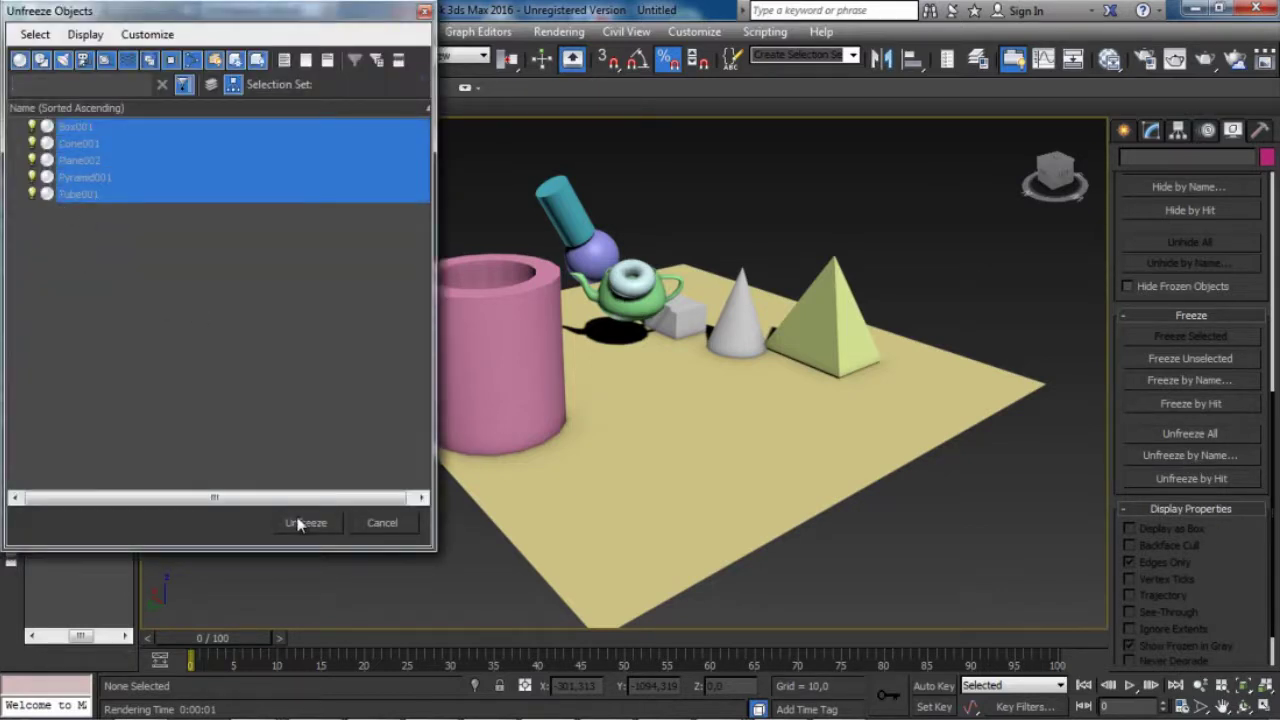
click(304, 523)
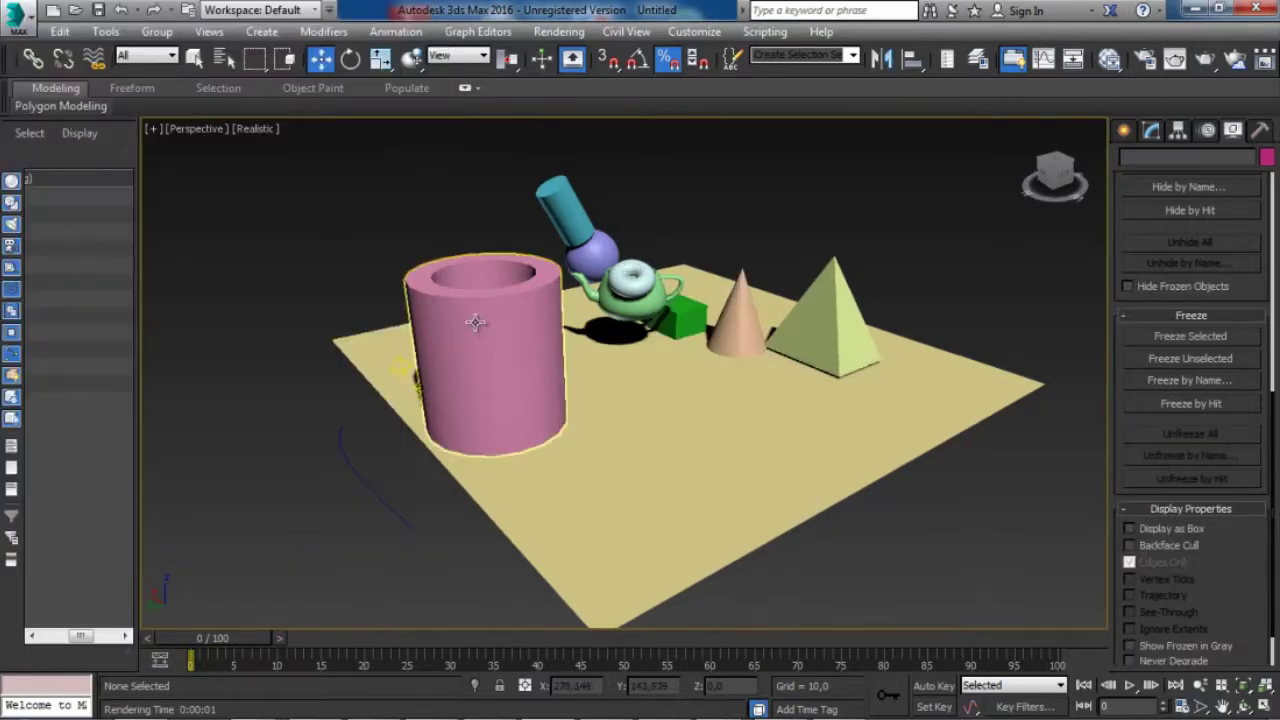
- Select the teapot, the pyramid and the pink tube in turn to test that they are selectable
click(617, 295)
click(822, 320)
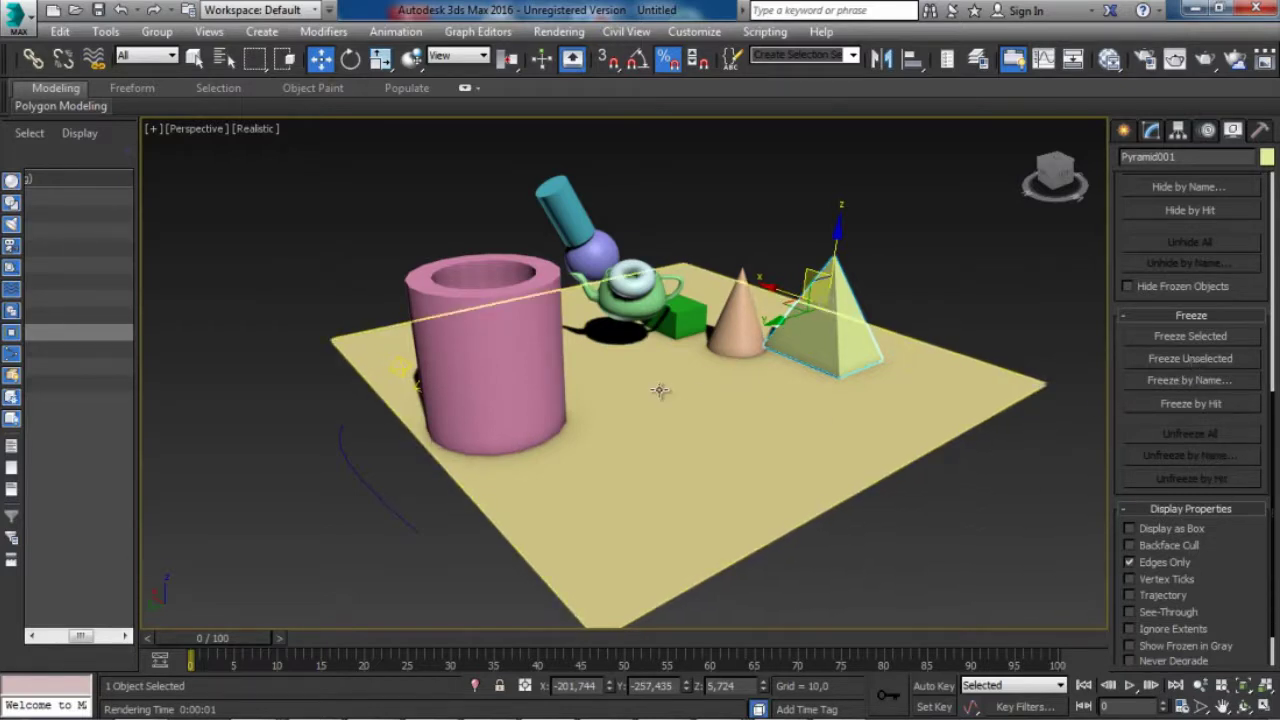
middle_drag(660, 391, 590, 356)
click(512, 252)
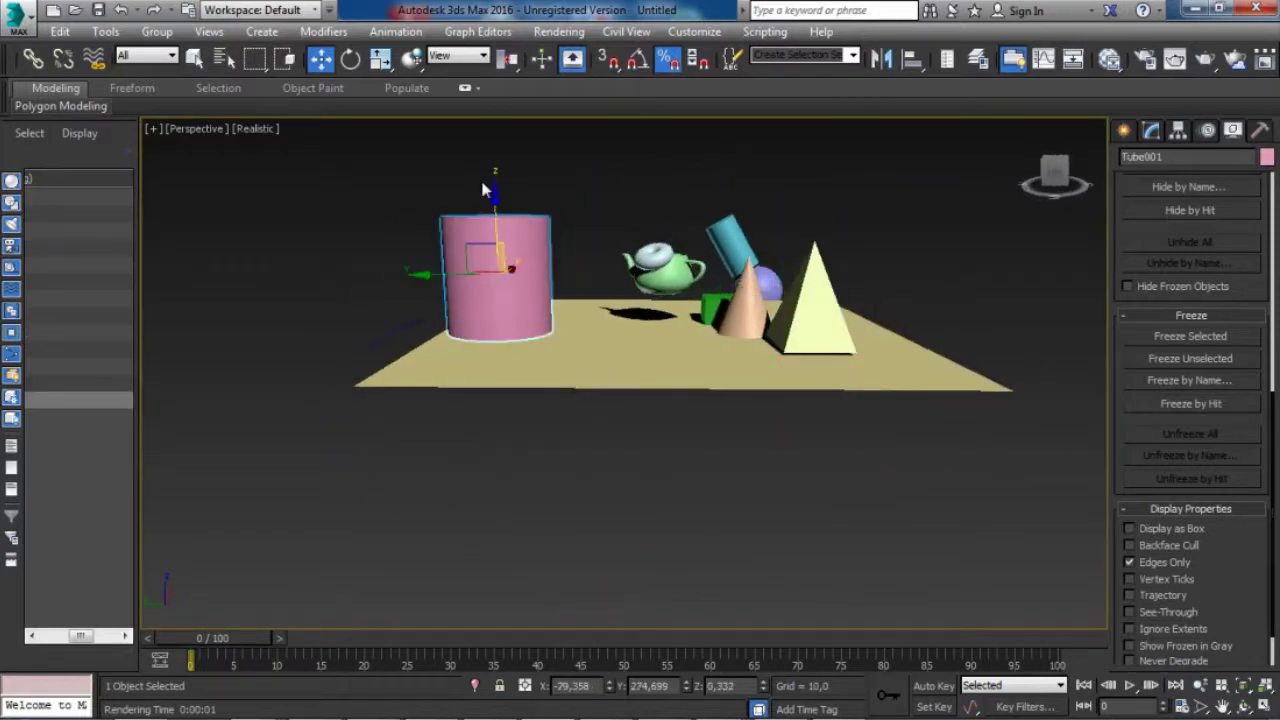
- Select all the objects in the scene and disable Show Frozen in Gray in their Object Properties
drag(445, 158, 891, 434)
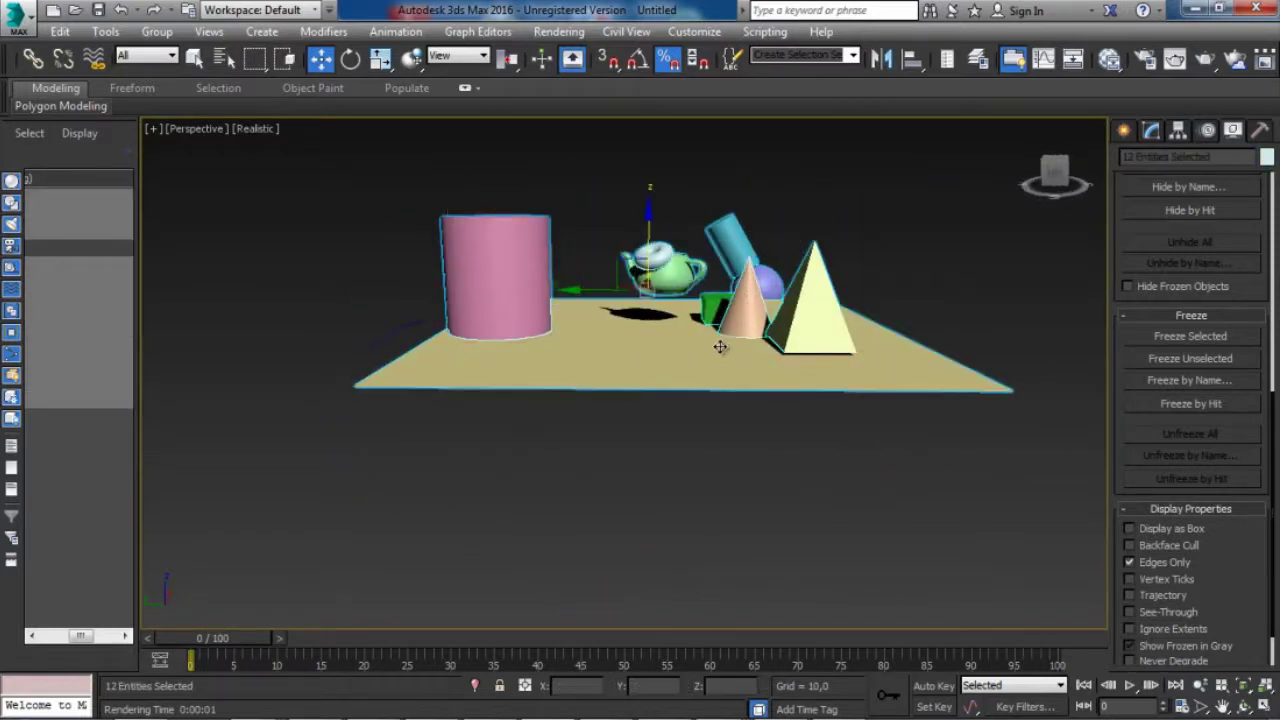
right_click(737, 252)
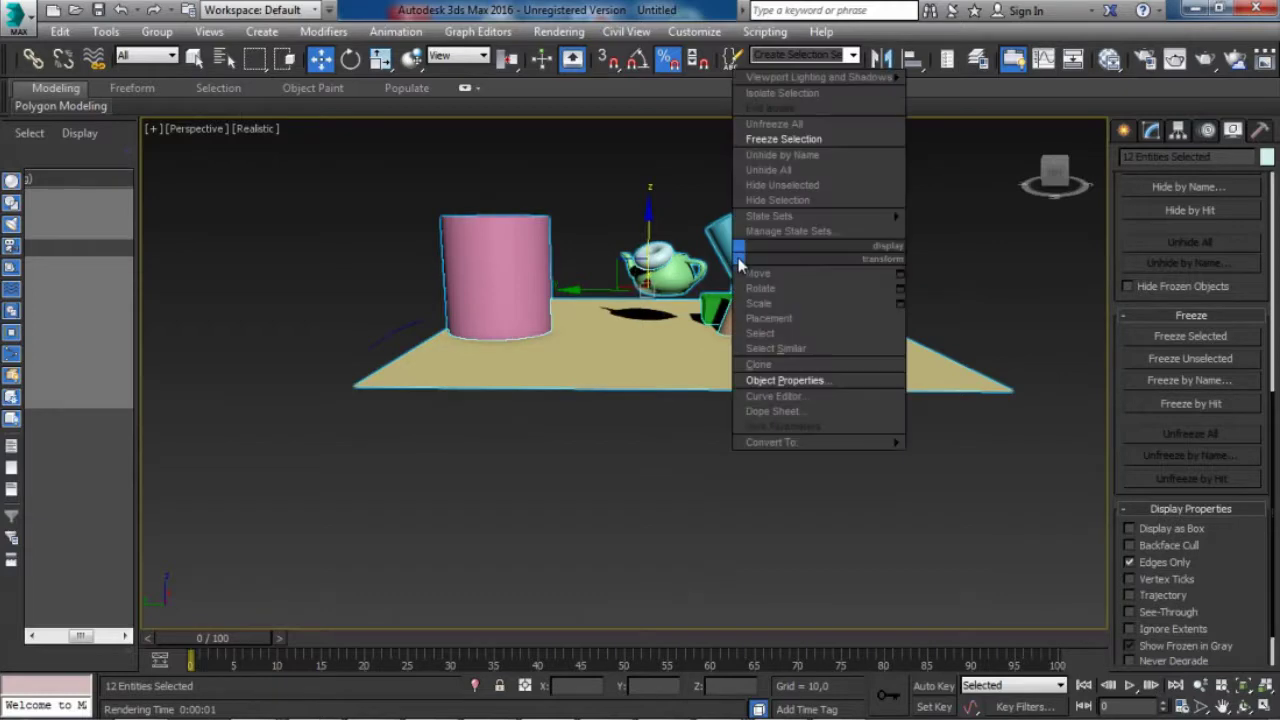
click(785, 380)
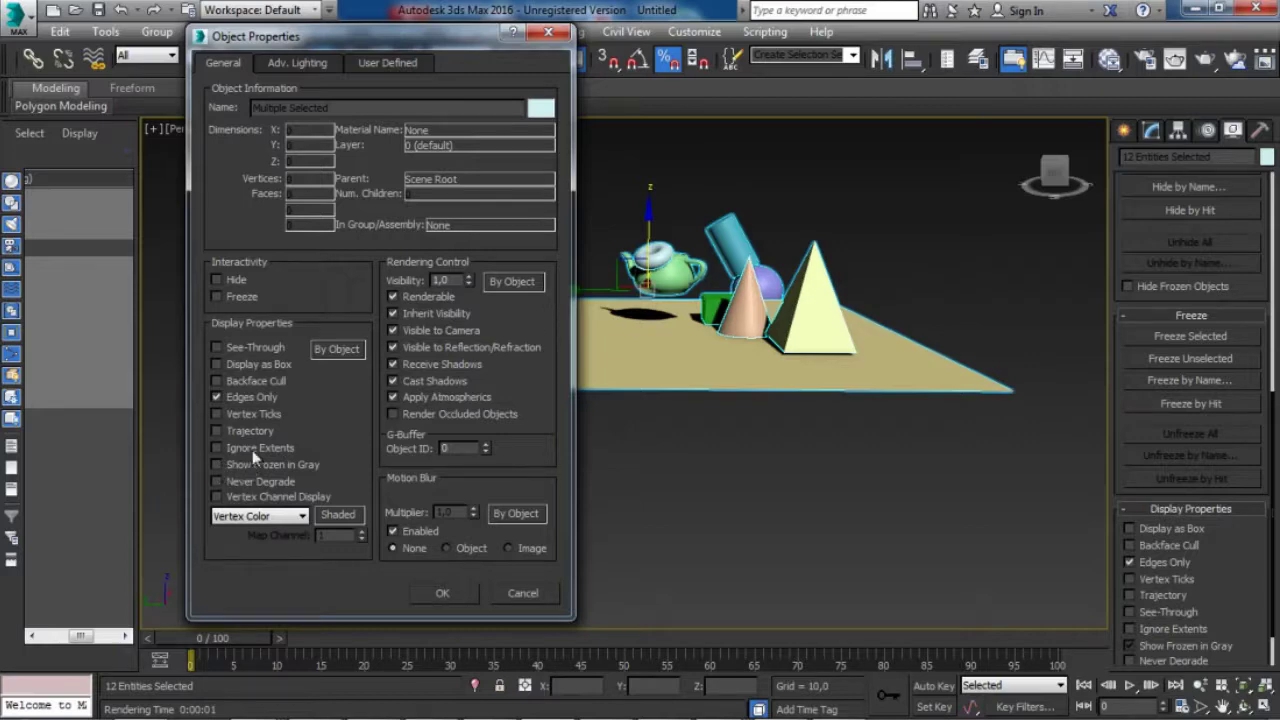
click(442, 593)
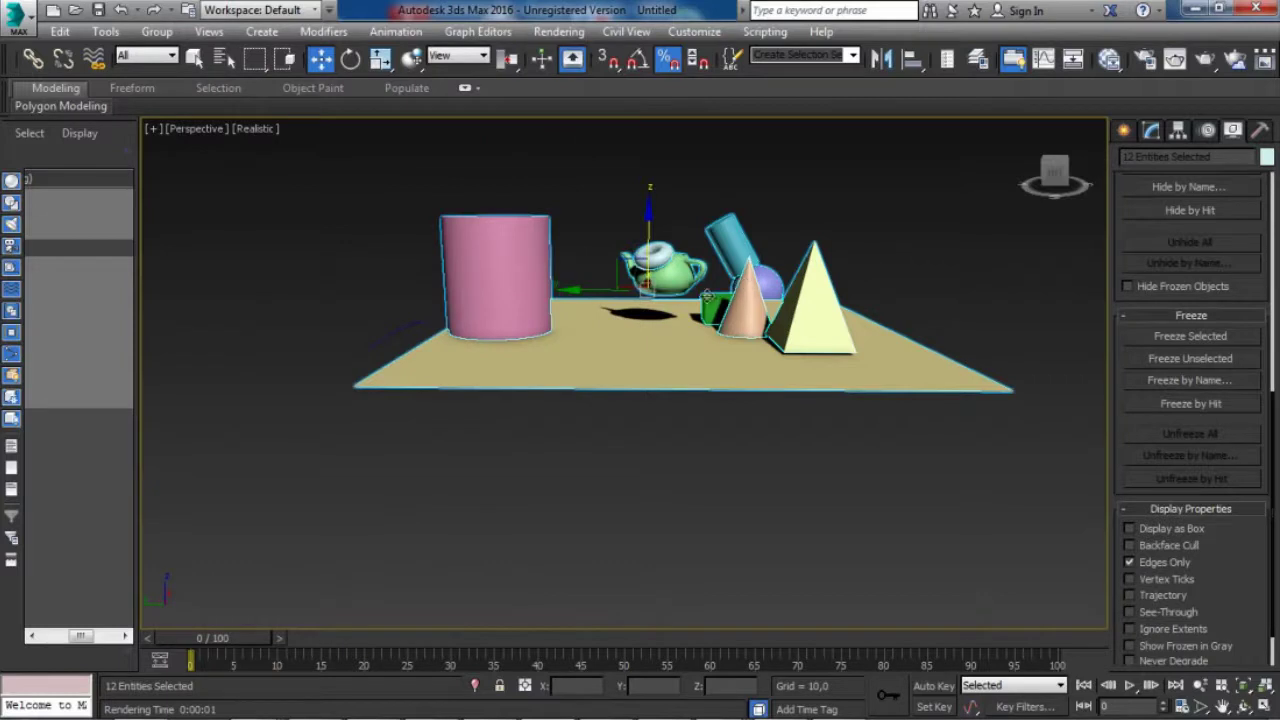
- Freeze the whole selection to preview its colored frozen display, and unfreeze all objects again
right_click(722, 257)
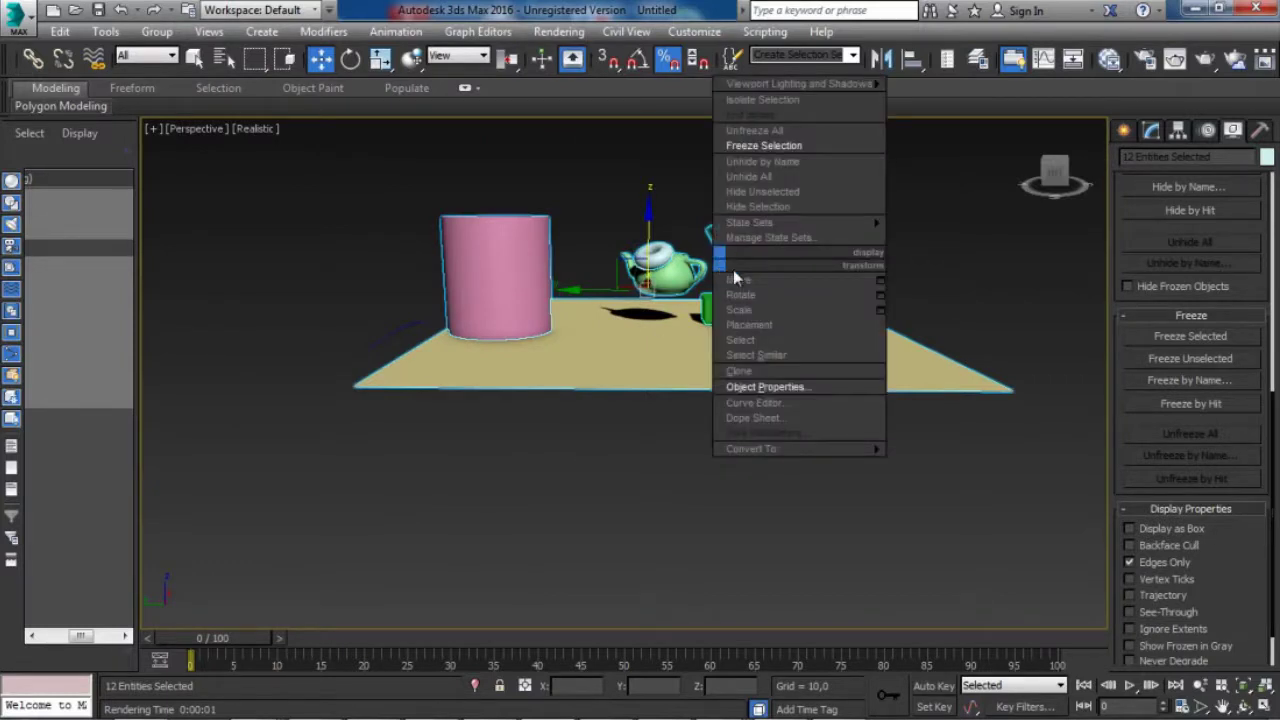
click(769, 146)
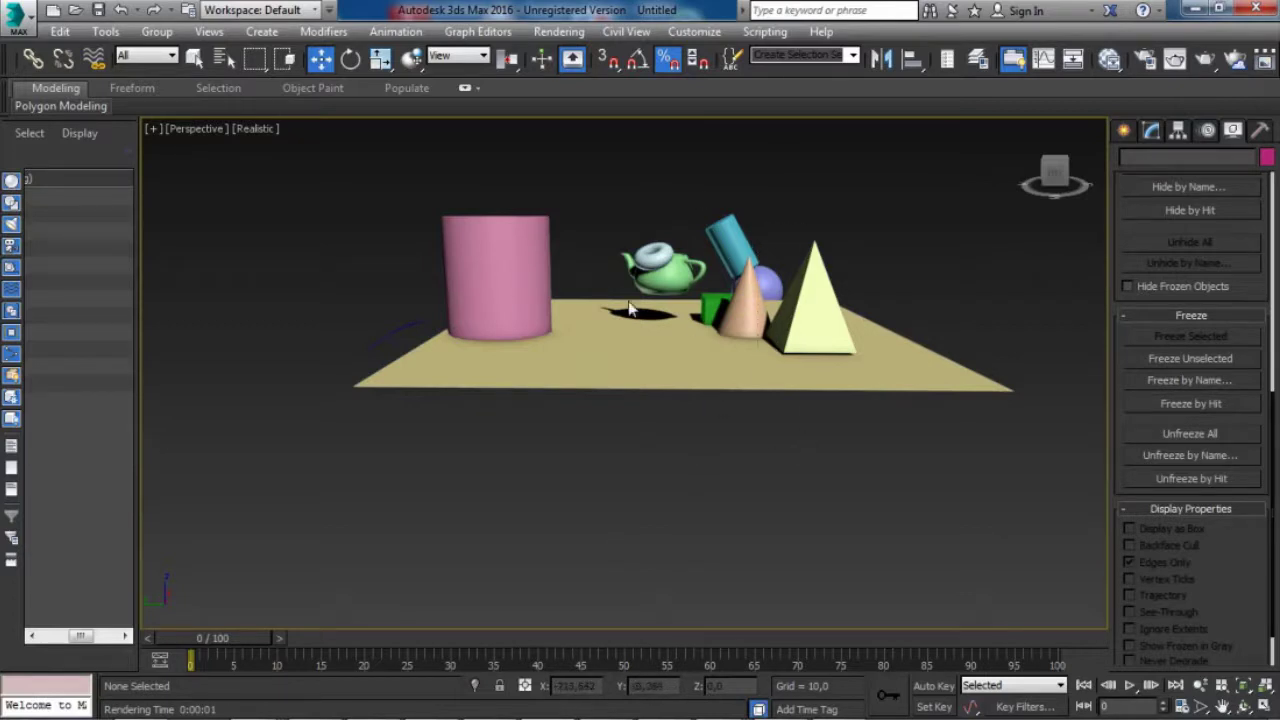
right_click(788, 338)
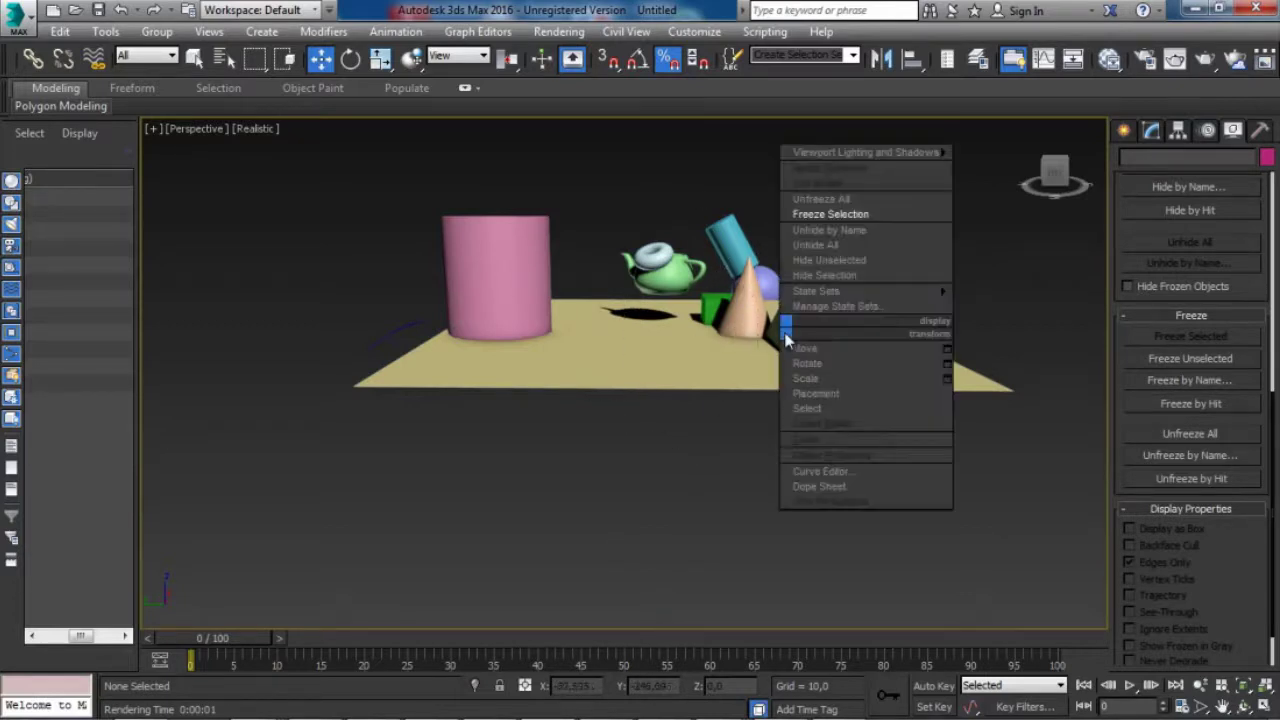
click(810, 197)
- Select the scene objects with a region and enable Show Frozen in Gray in their Object Properties
drag(497, 166, 848, 459)
right_click(745, 340)
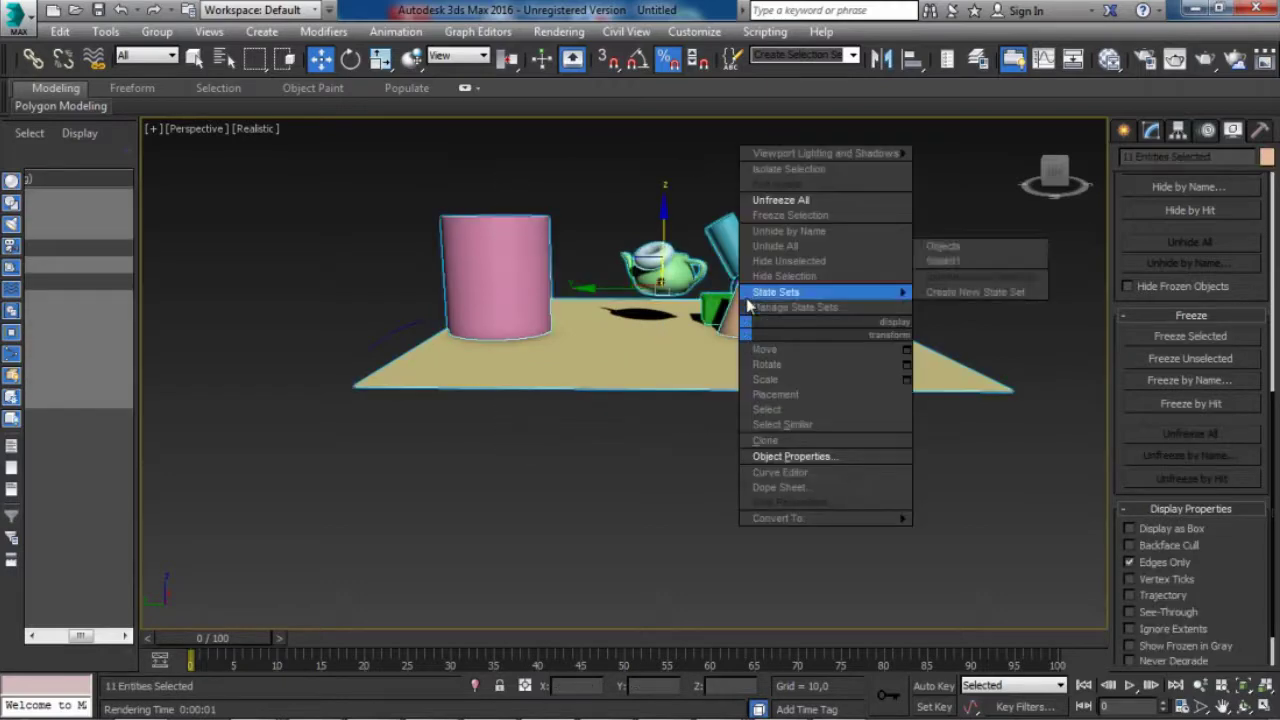
click(795, 456)
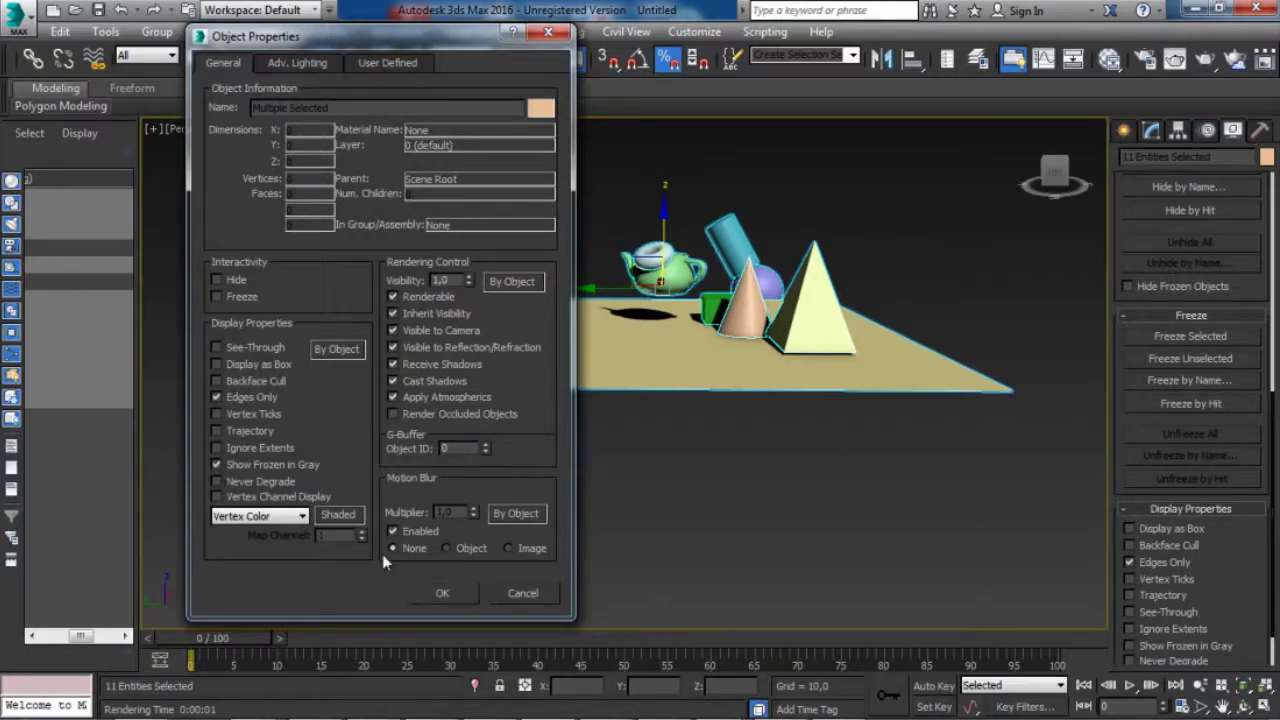
click(443, 593)
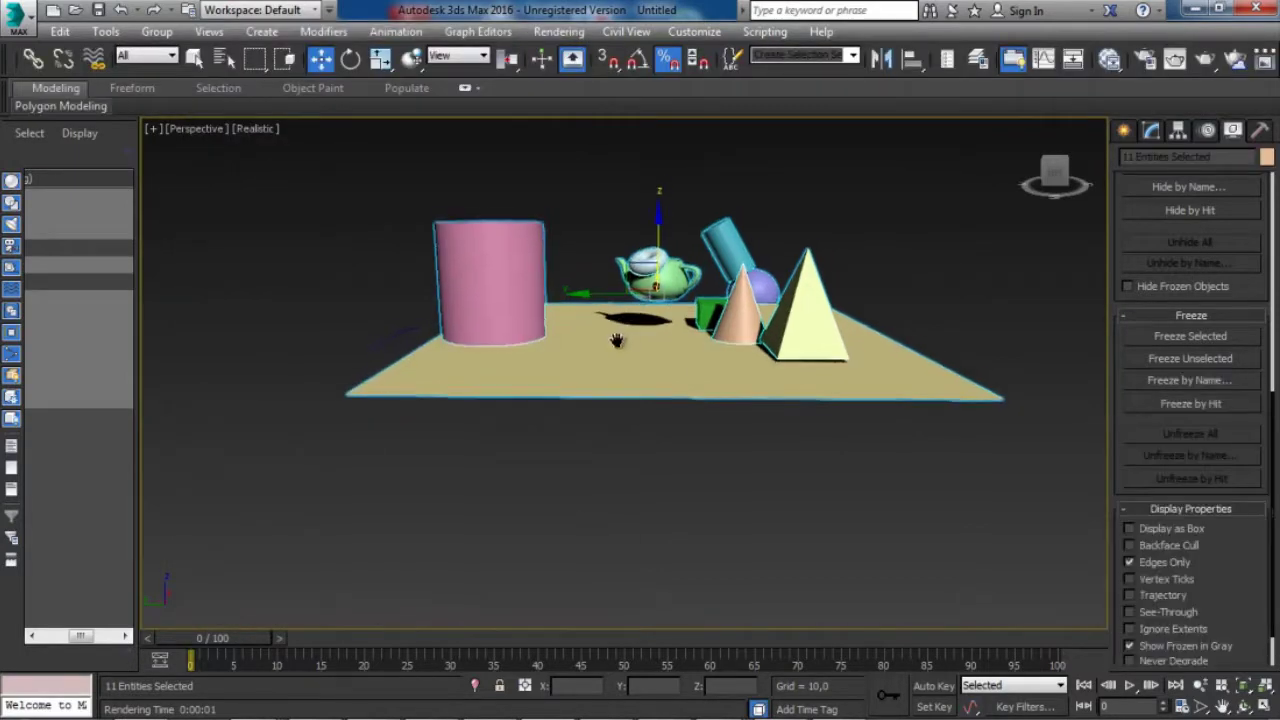
- Try freezing the ground plane with the gray frozen display, and undo the freeze
alt+middle_drag(664, 381, 480, 370)
click(660, 317)
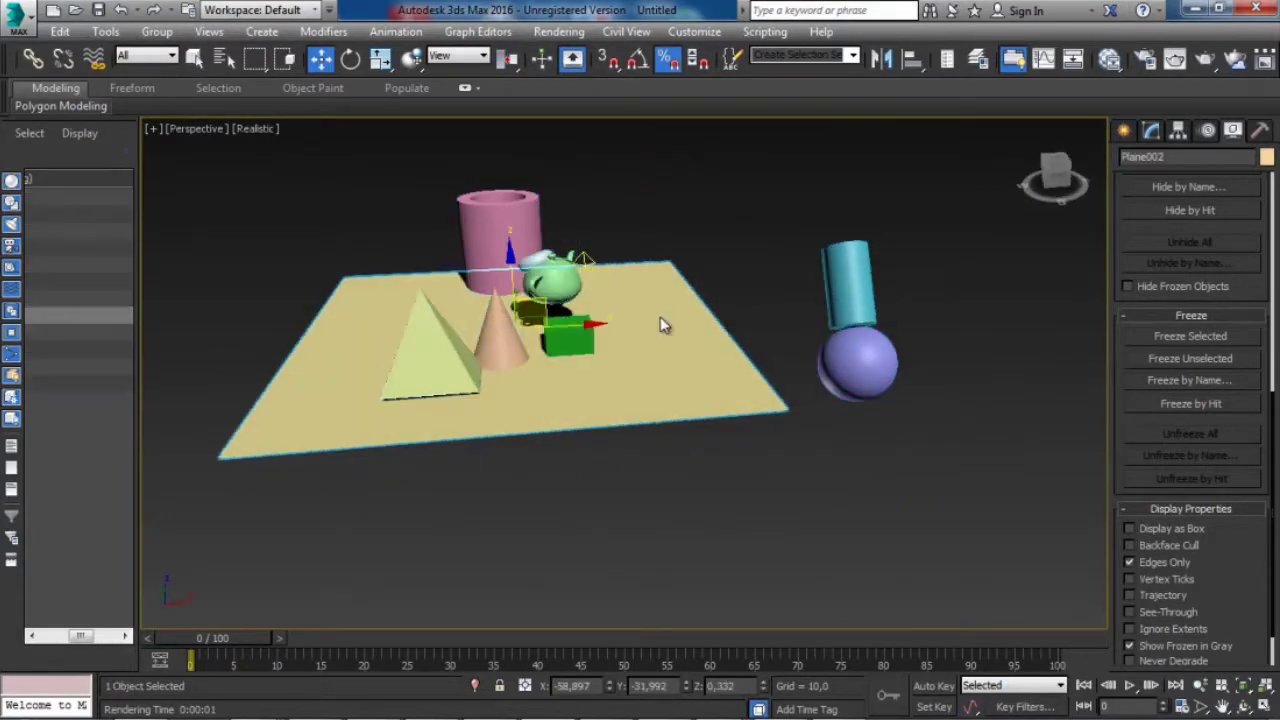
right_click(660, 317)
click(728, 198)
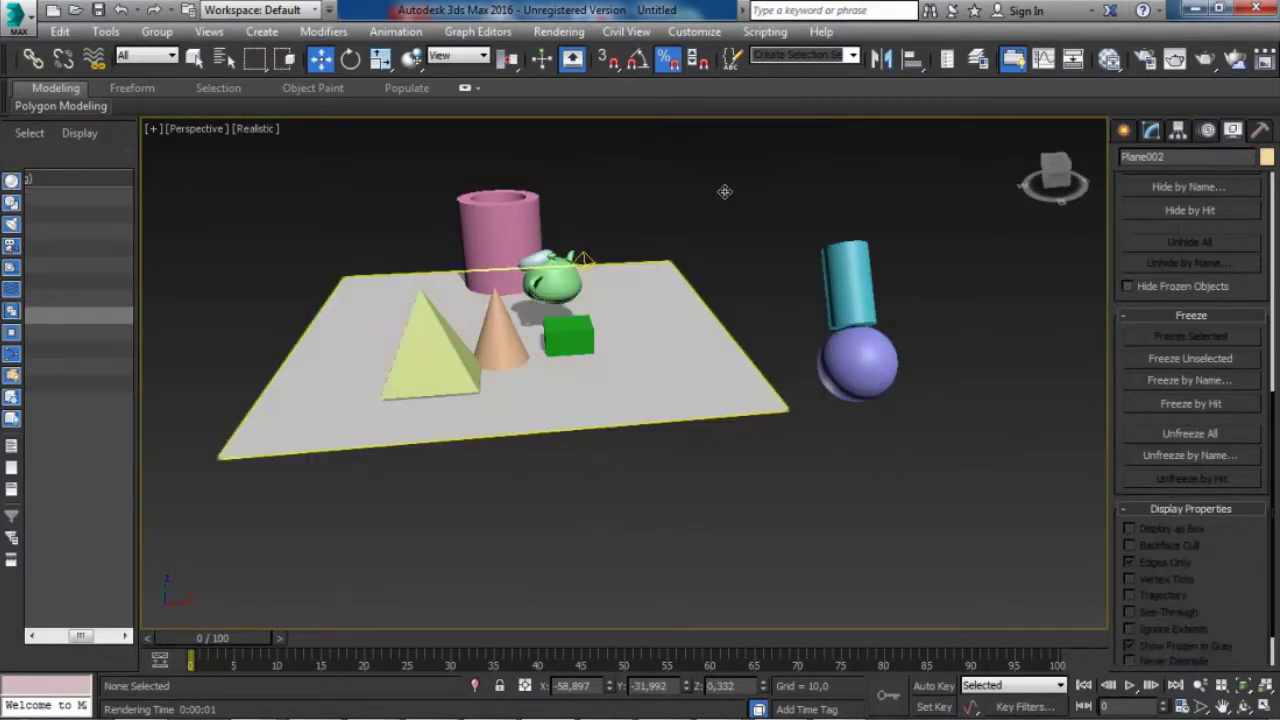
key(ctrl+z)
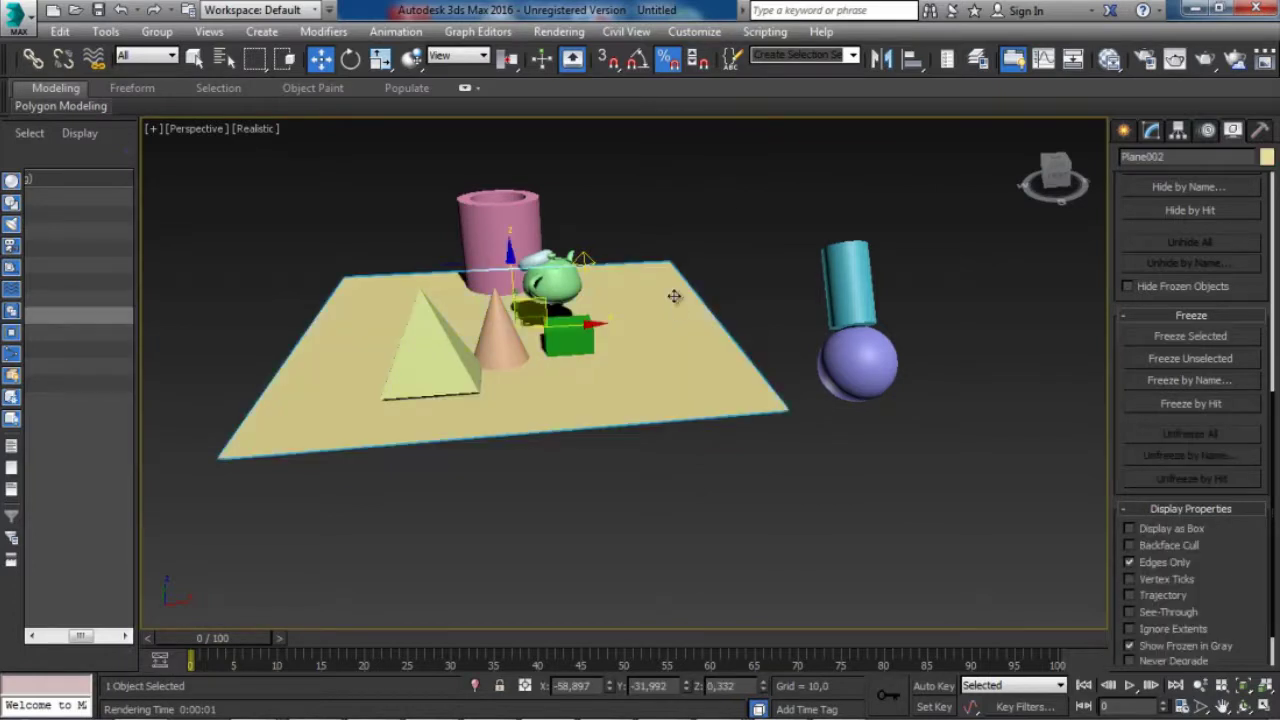
alt+middle_drag(617, 357, 757, 346)
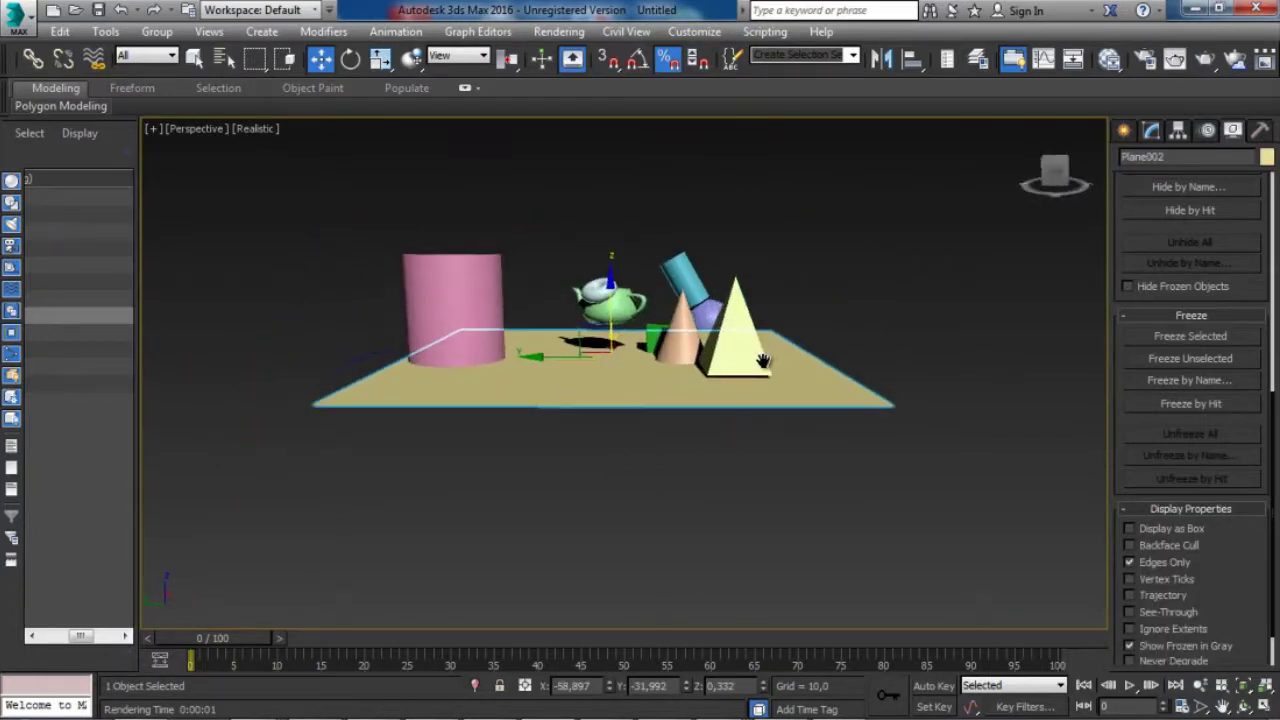